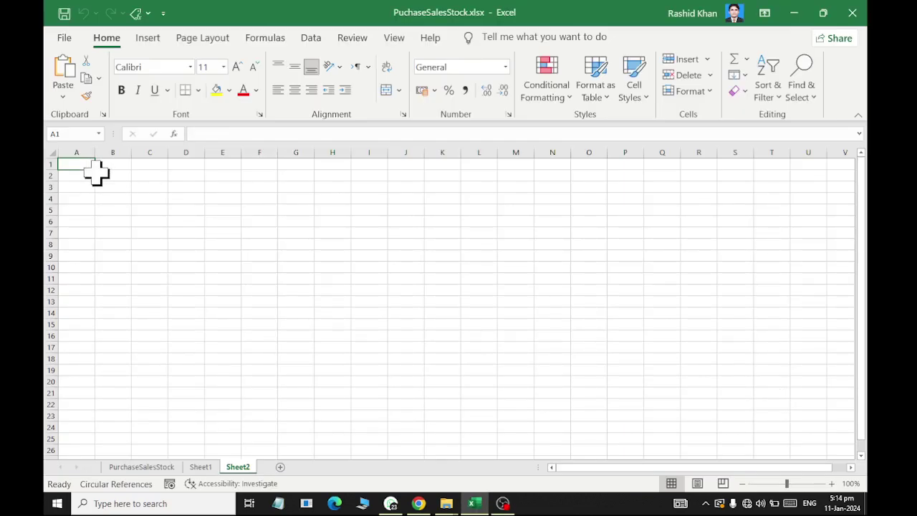
Enter the Purchases title in A1 and headers S# and Item Descriptions in A3:B3, autofitting column B.
text(Purchases)
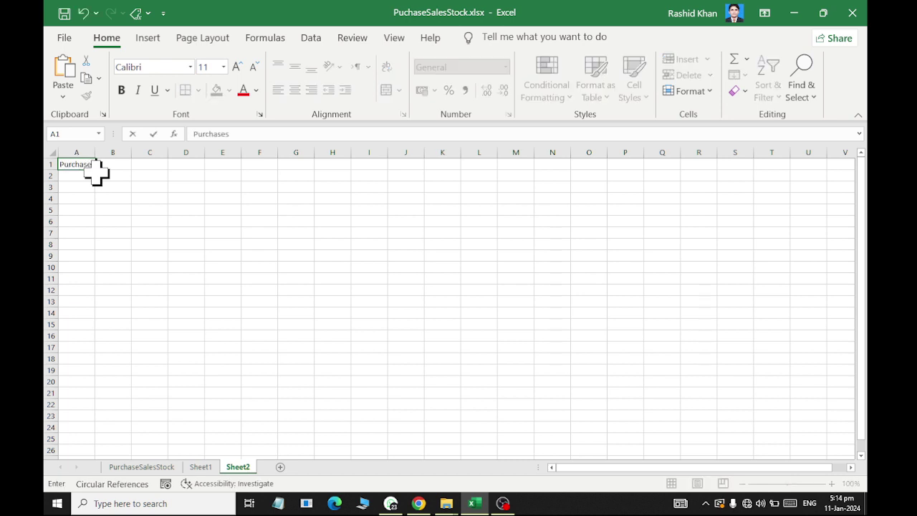
key(Tab)
key(Down)
key(Down)
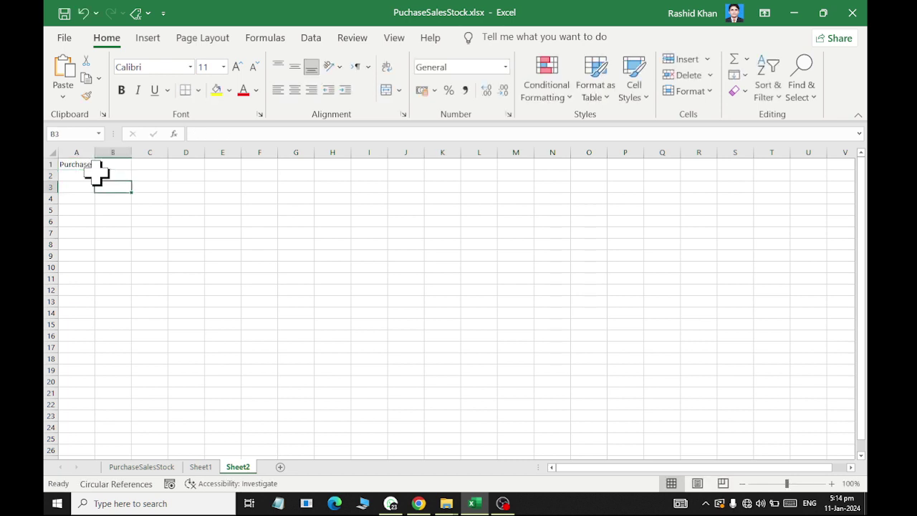
key(Left)
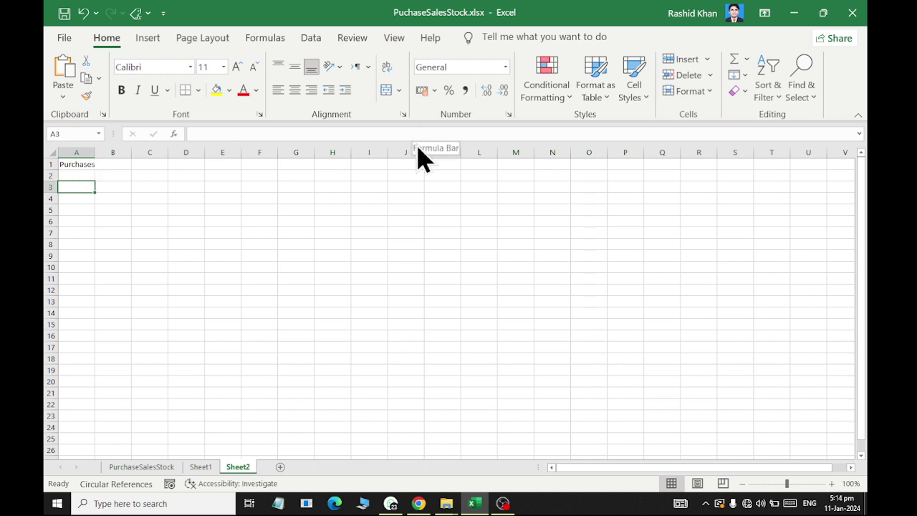
text(S#)
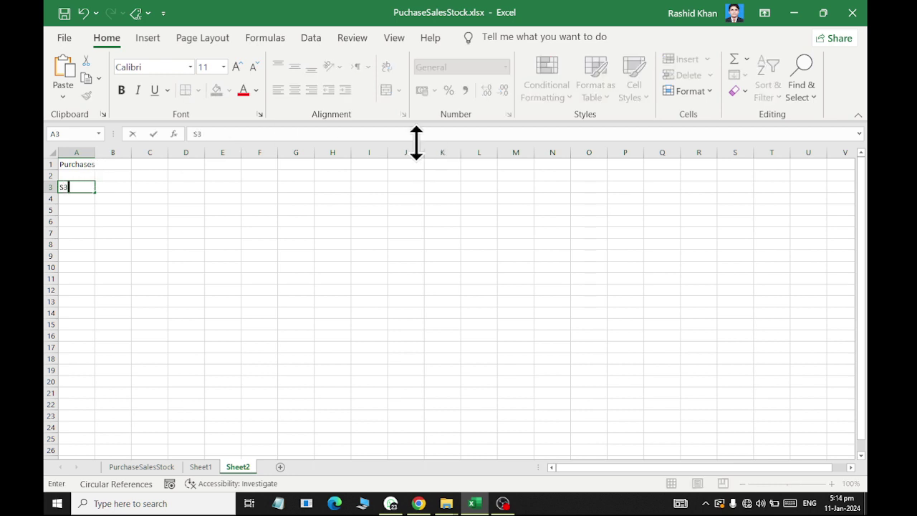
key(Tab)
text(I)
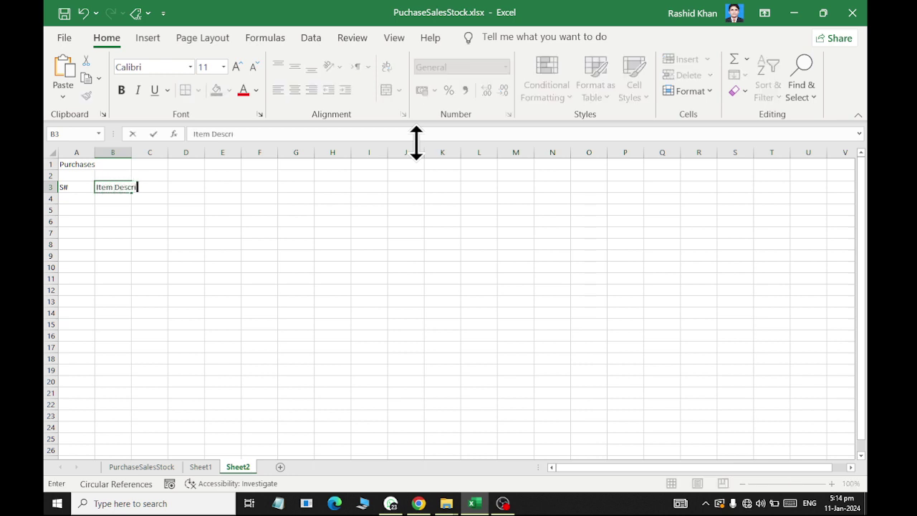
text(ns)
key(Tab)
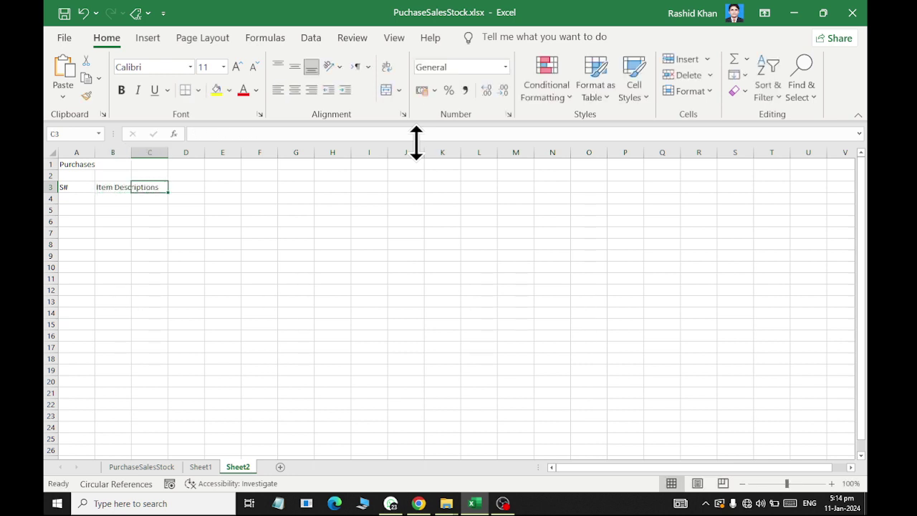
key(Tab)
key(Left)
double_click(131, 149)
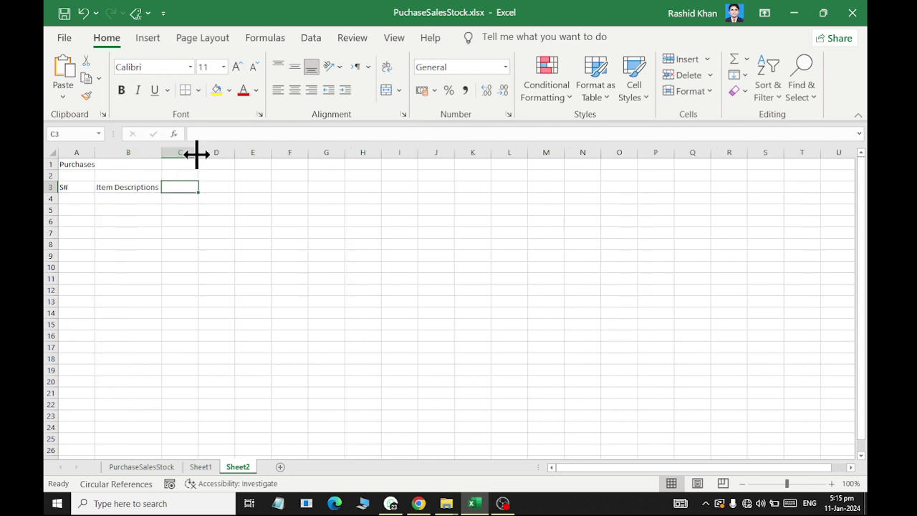
Add the Unit Price, Qnty and amount headers in C3:E3 and widen columns C to E.
text(Ra)
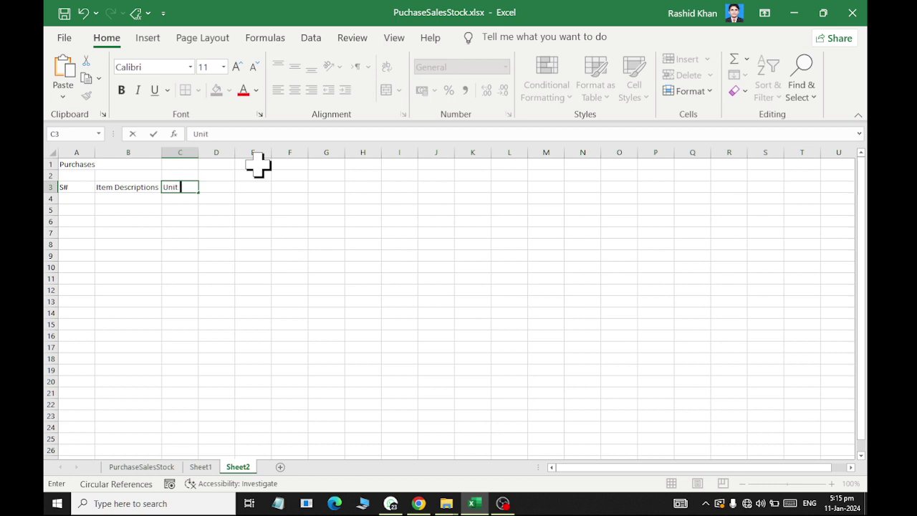
key(Tab)
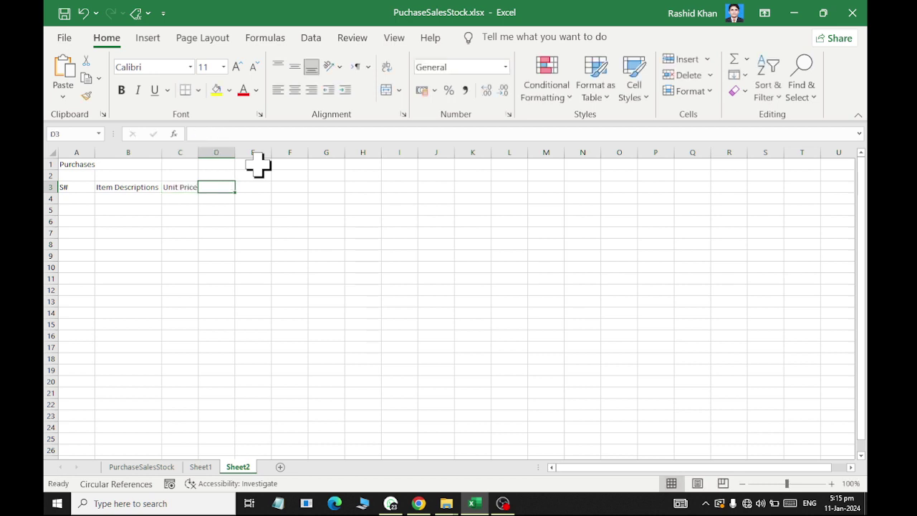
drag(198, 153, 270, 150)
text(Qnty)
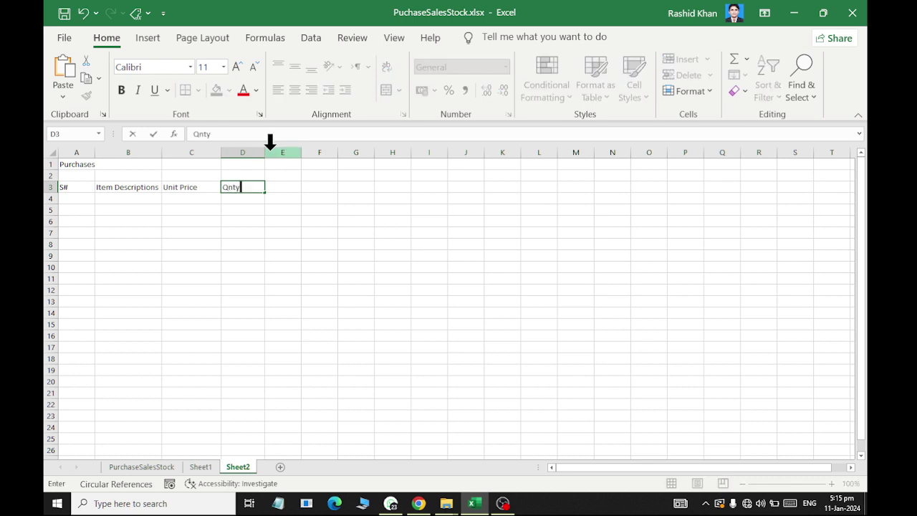
key(Tab)
text(amoun)
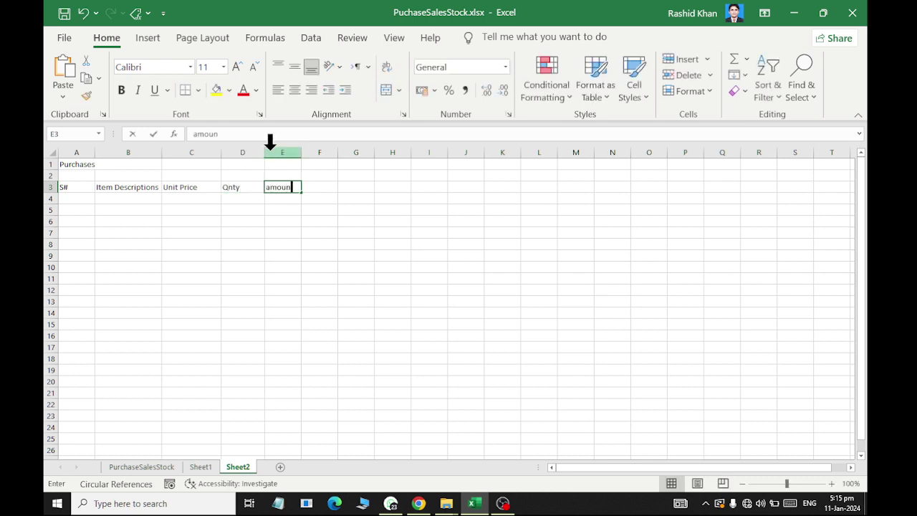
text(t)
click(308, 197)
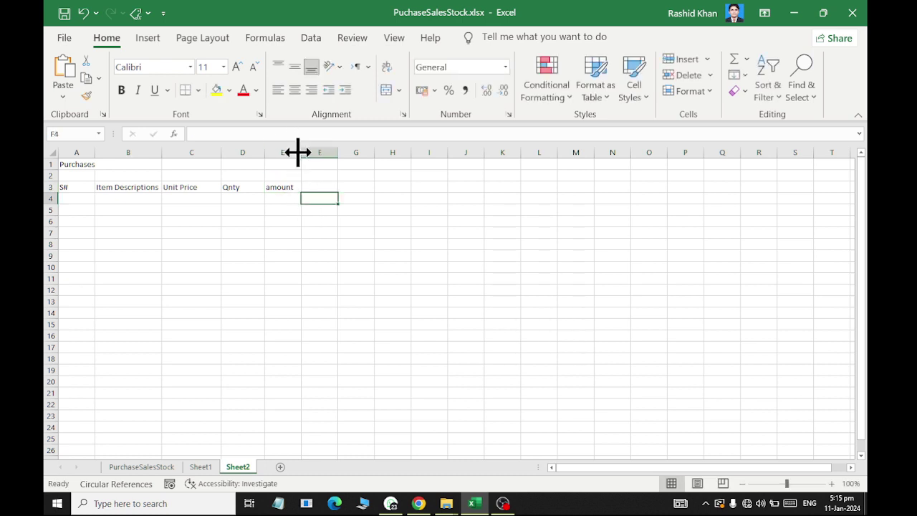
drag(298, 152, 319, 152)
click(297, 187)
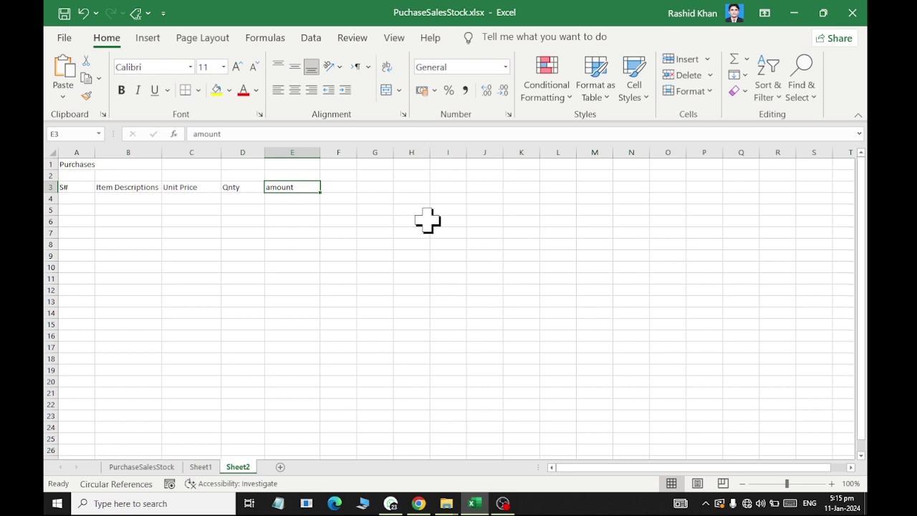
Copy the Purchases title and headers A1:E3 and paste them at F1.
mouse_move(65, 164)
mouse_down()
mouse_move(65, 190)
mouse_move(286, 187)
mouse_up()
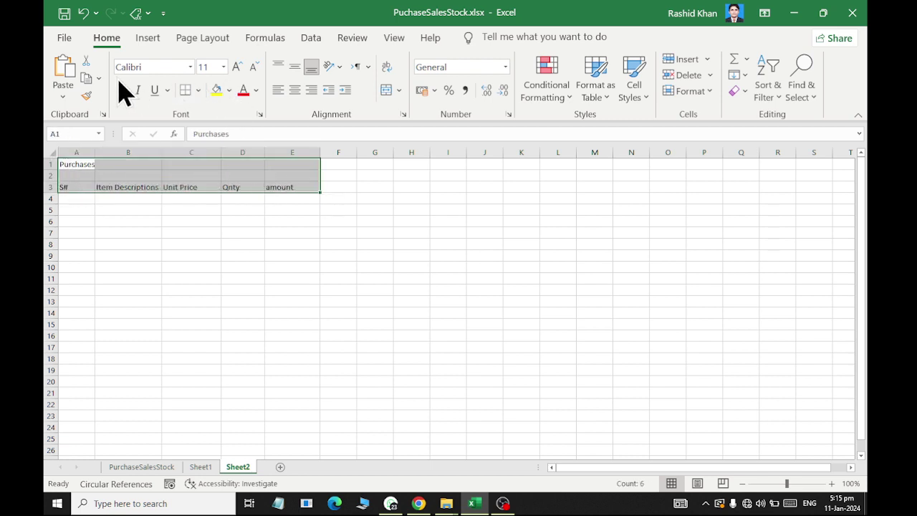
click(86, 79)
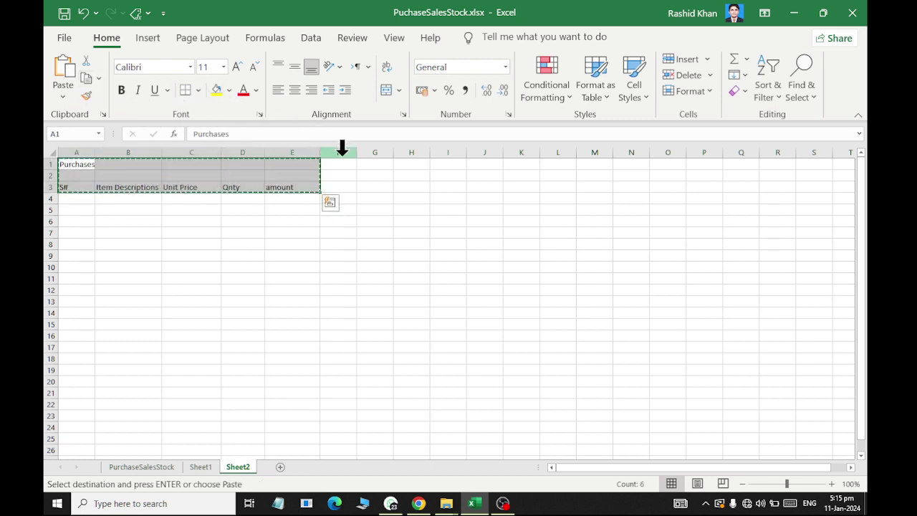
click(337, 164)
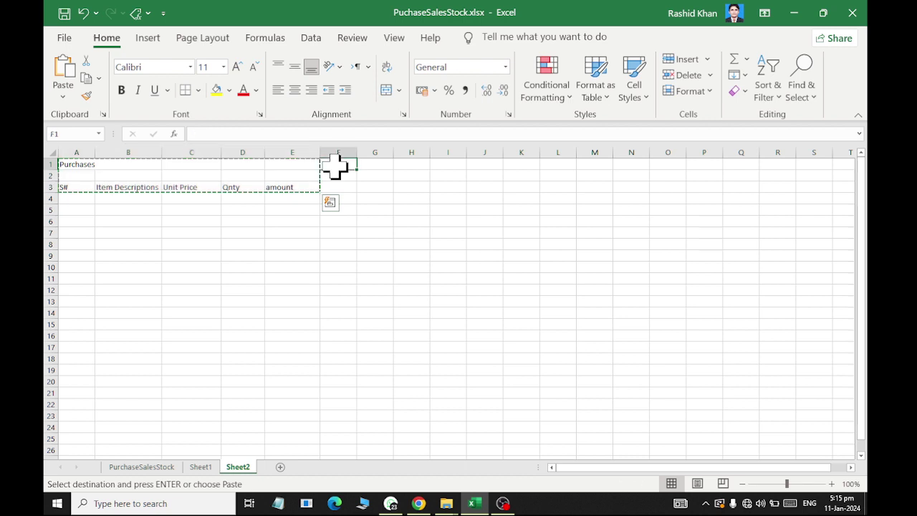
click(60, 75)
Delete the duplicated Item Descriptions cell G3, shifting cells left, and widen columns G and H.
click(373, 185)
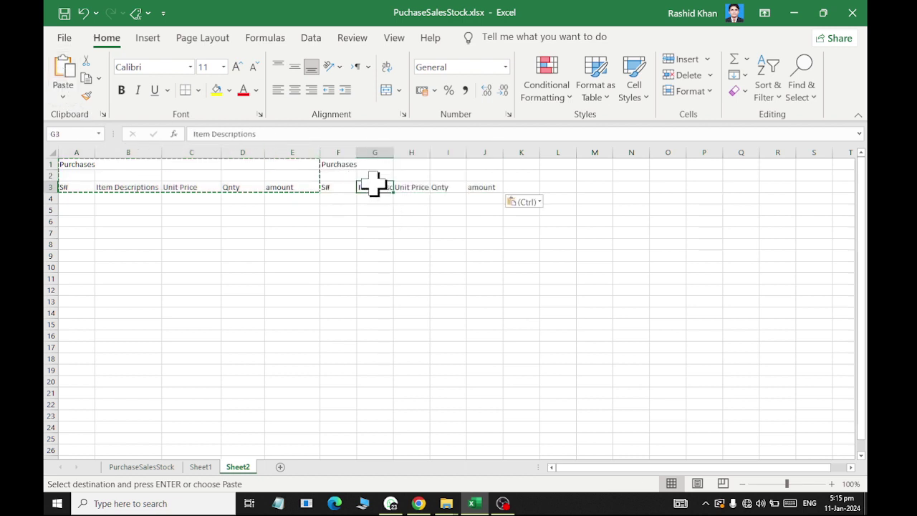
click(710, 75)
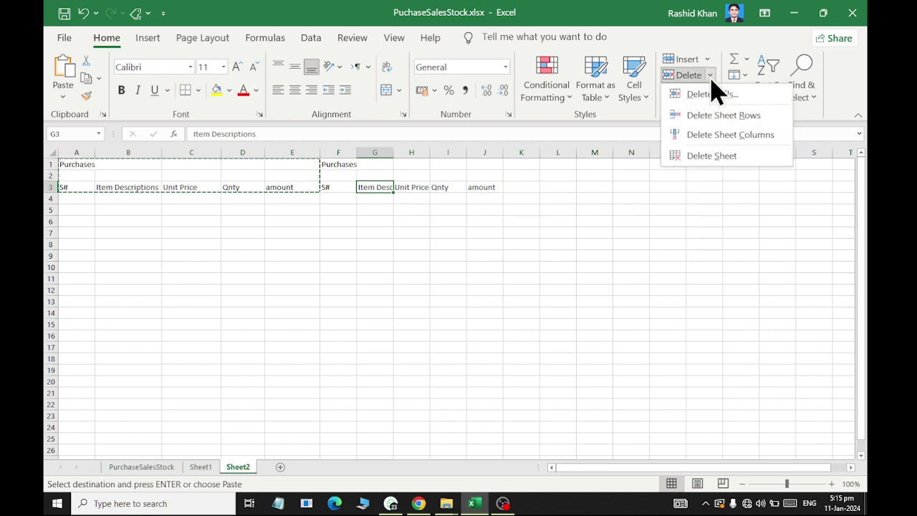
click(709, 94)
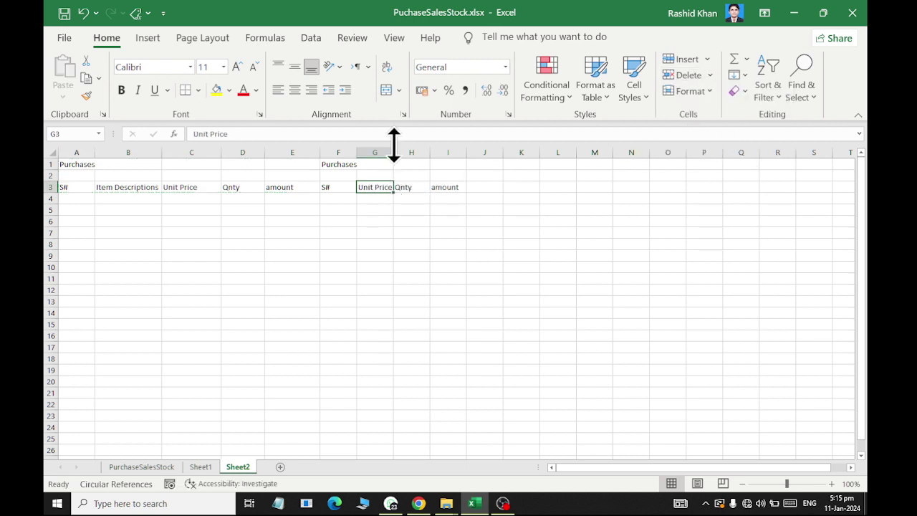
drag(393, 152, 469, 155)
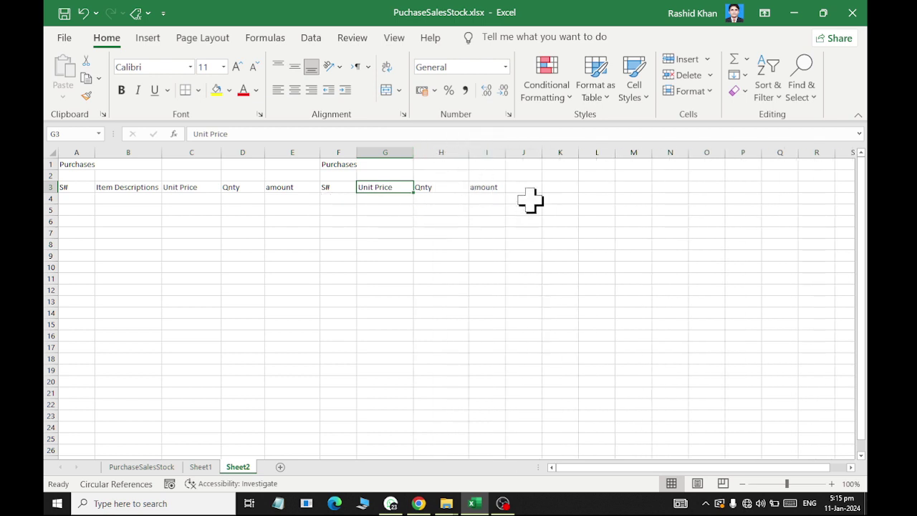
Enter the Stock title in J1 and widen column J.
click(524, 164)
text(S)
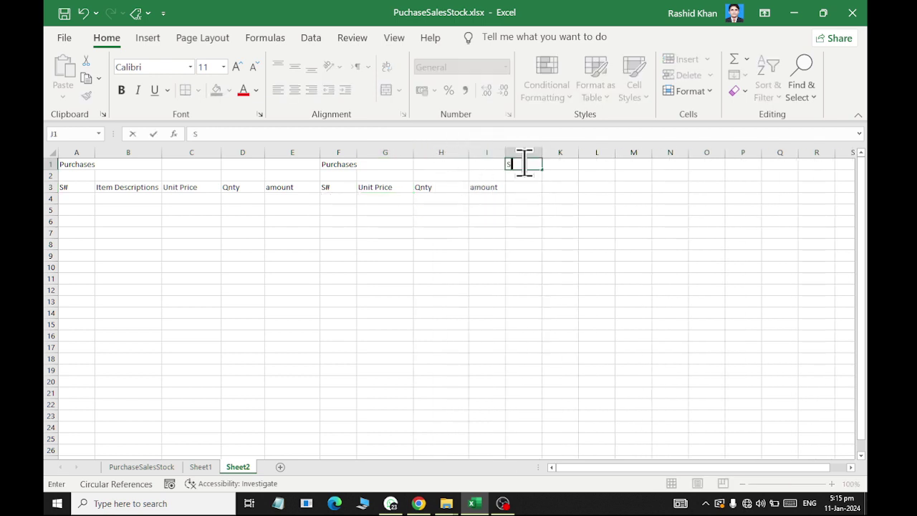
key(Return)
key(Return)
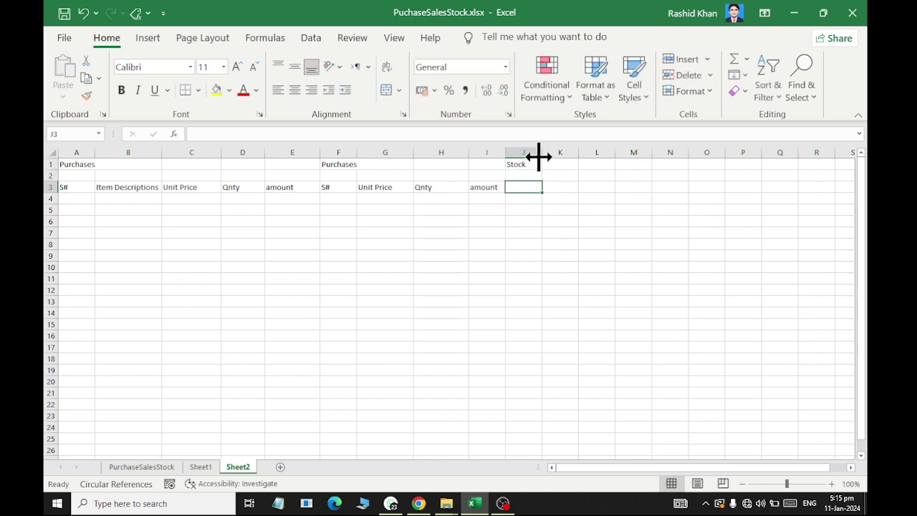
drag(543, 155, 563, 154)
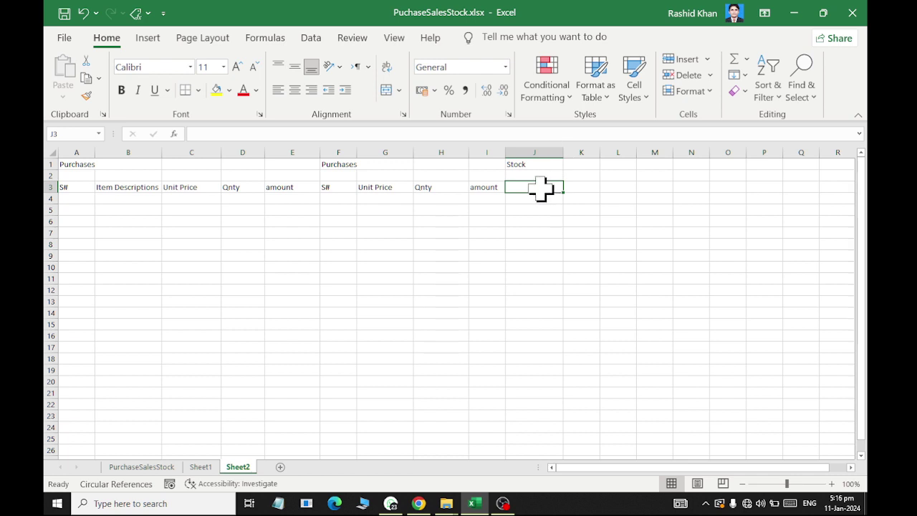
Add headers Qnty, Amount and Profit / Loss in J3:L3, widening column L to fit.
text(Qnty)
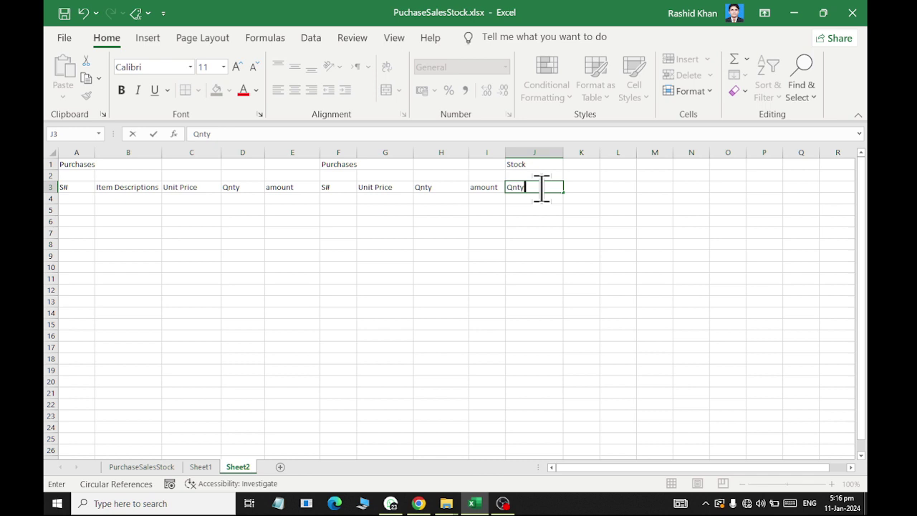
key(Tab)
text(Amou)
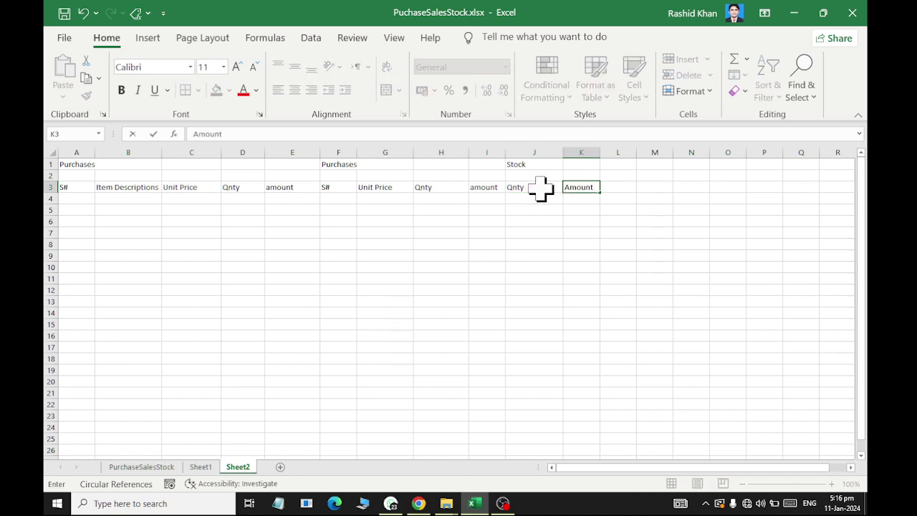
click(541, 188)
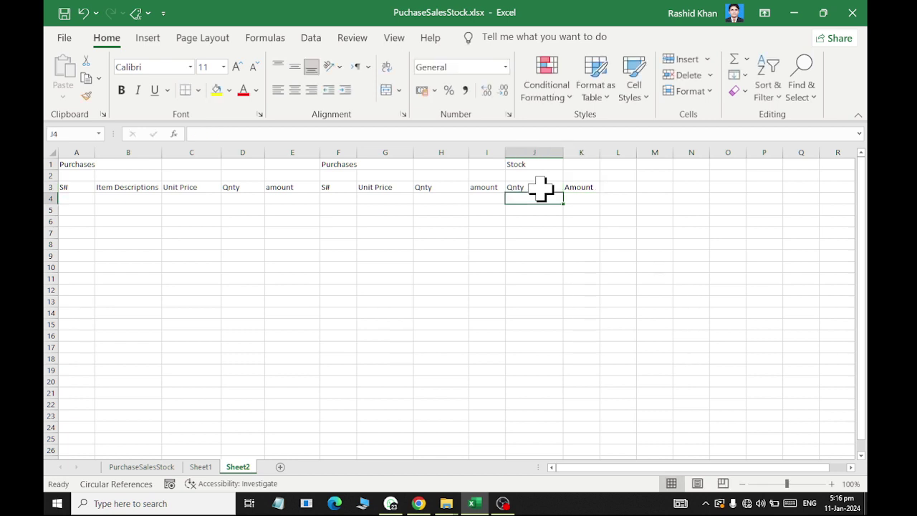
key(Right)
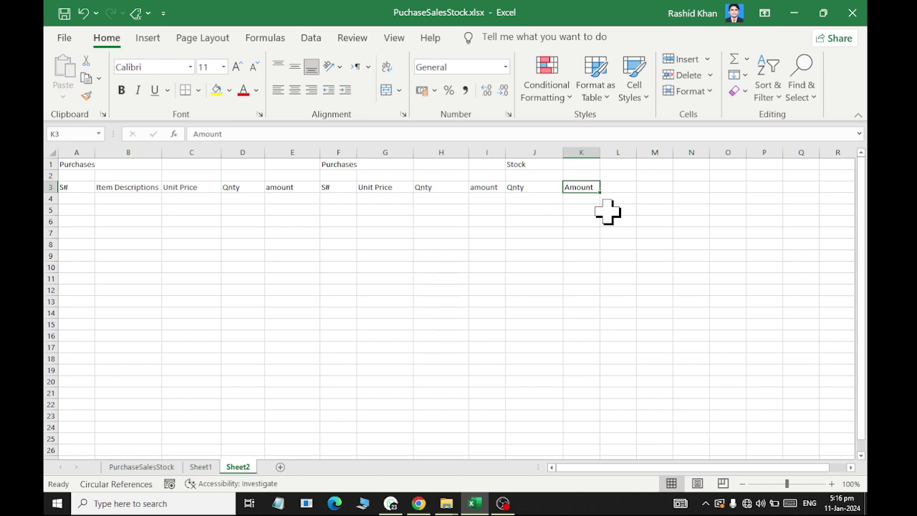
key(Left)
key(Right)
key(Right)
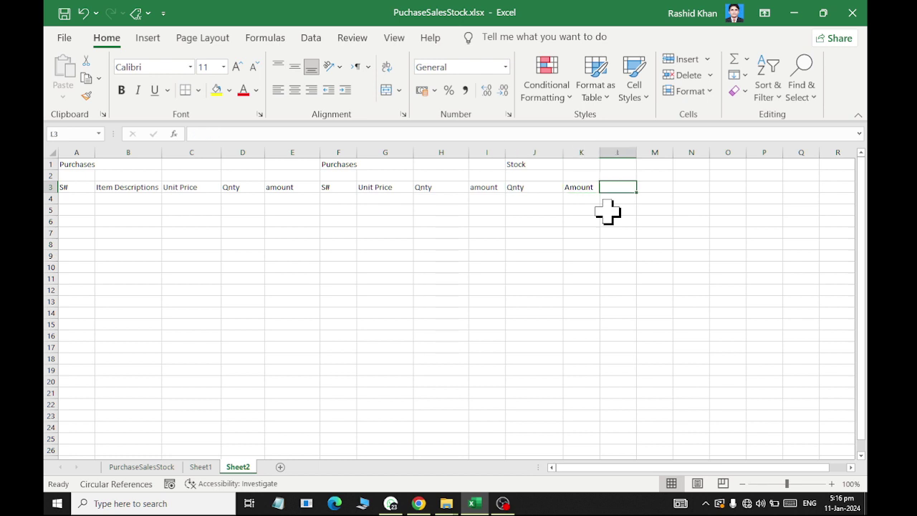
text(Profit)
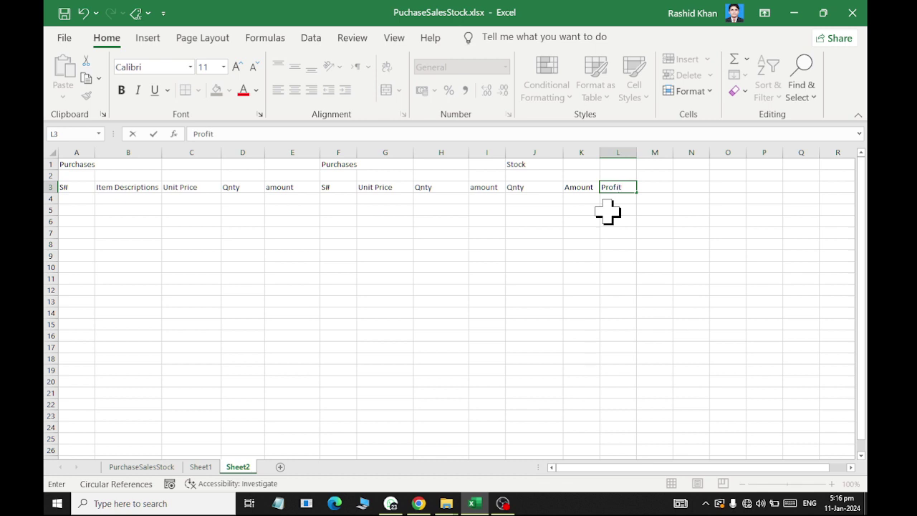
text(s)
key(Return)
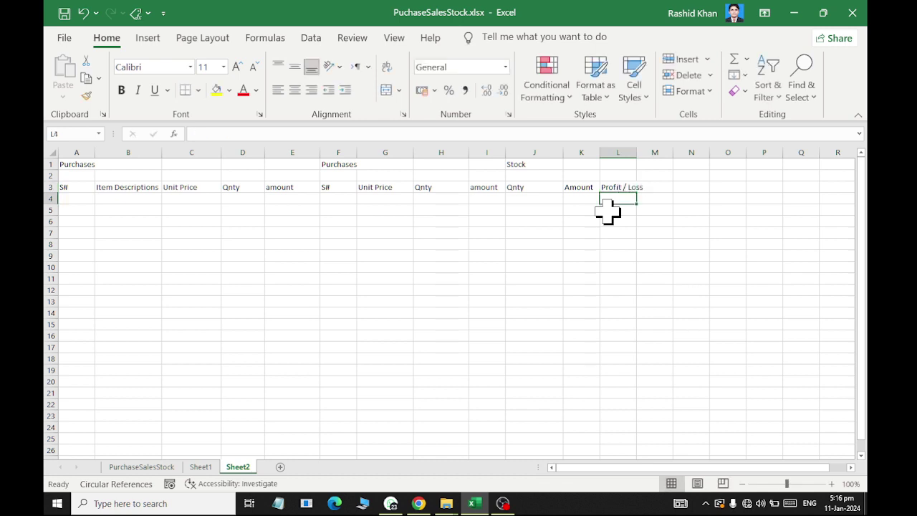
drag(634, 150, 665, 152)
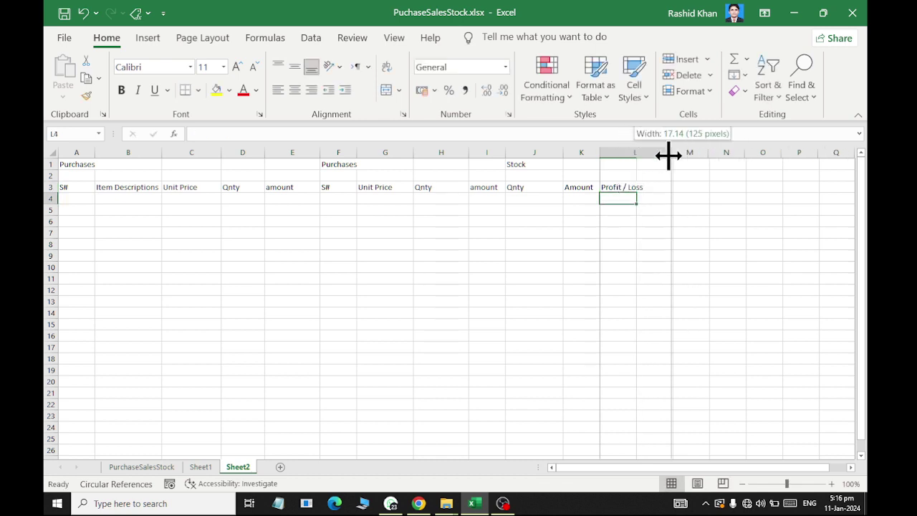
drag(630, 244, 600, 247)
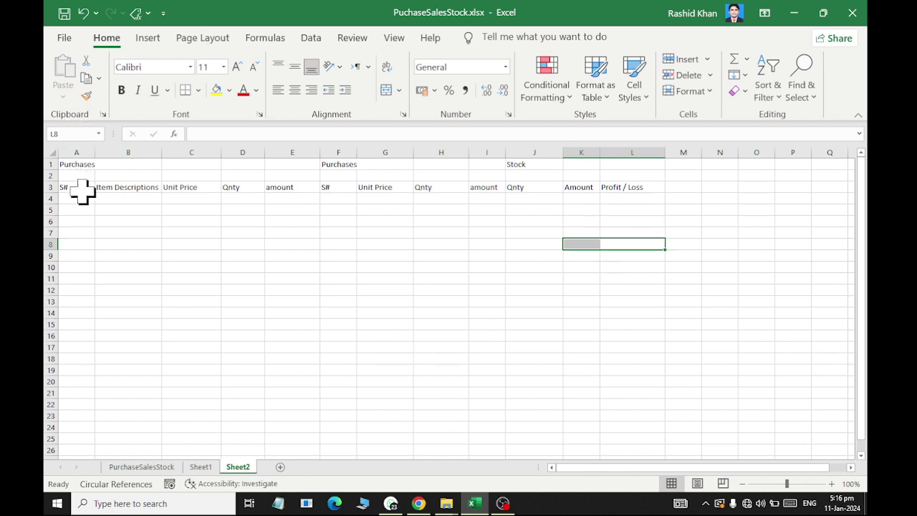
Merge and centre the section titles across A1:E1, F1:I1 and J1:L1.
click(199, 230)
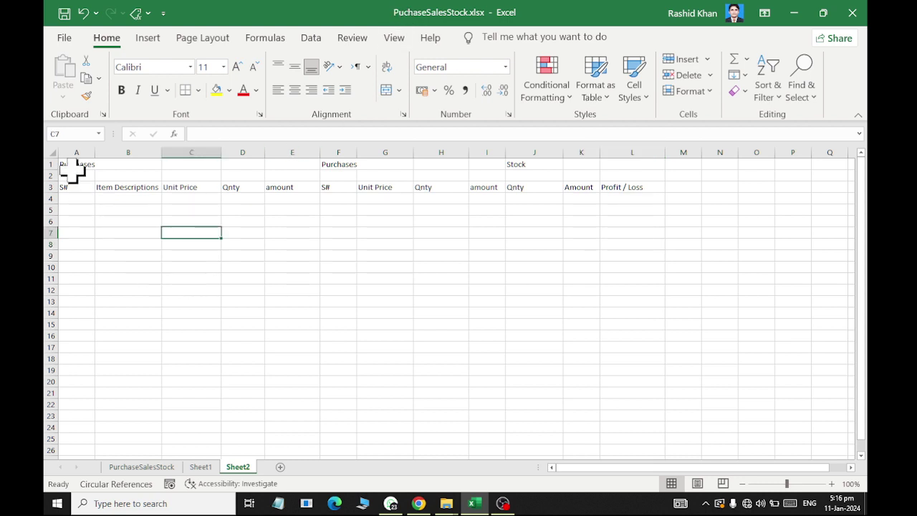
drag(72, 164, 185, 156)
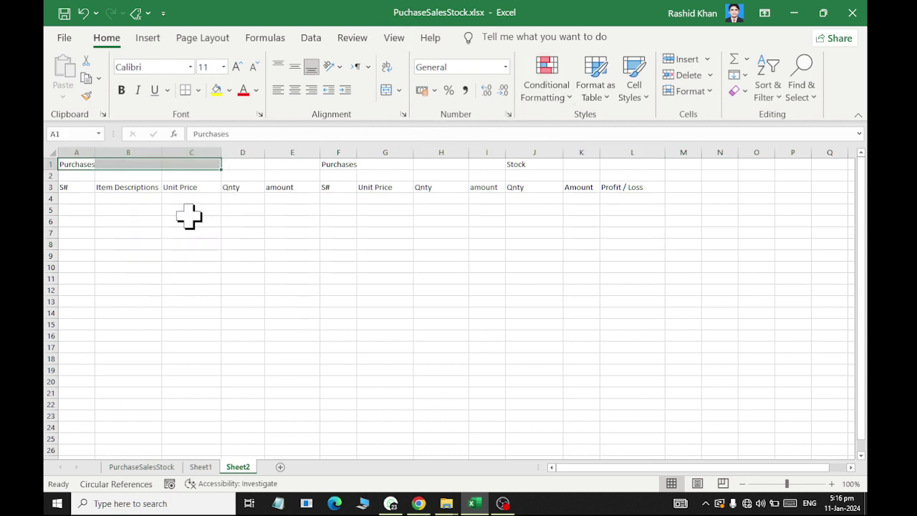
drag(247, 164, 61, 168)
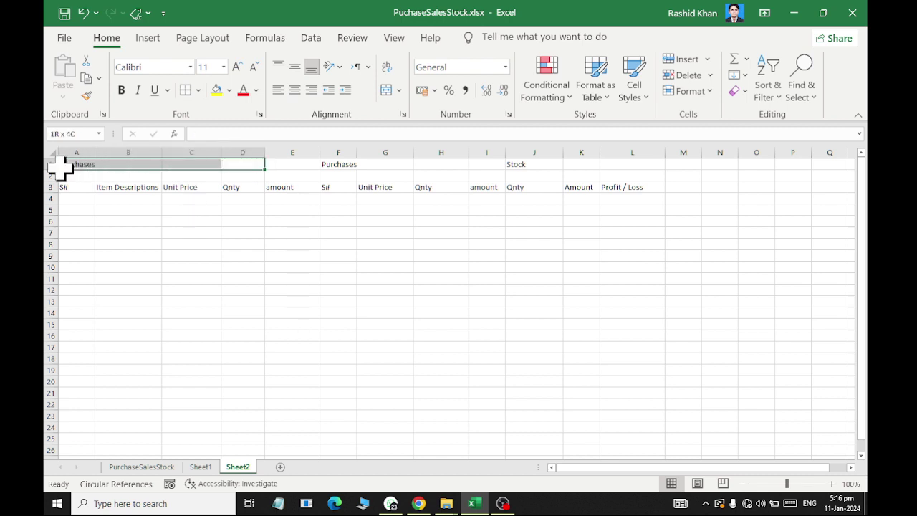
click(387, 91)
drag(299, 164, 157, 165)
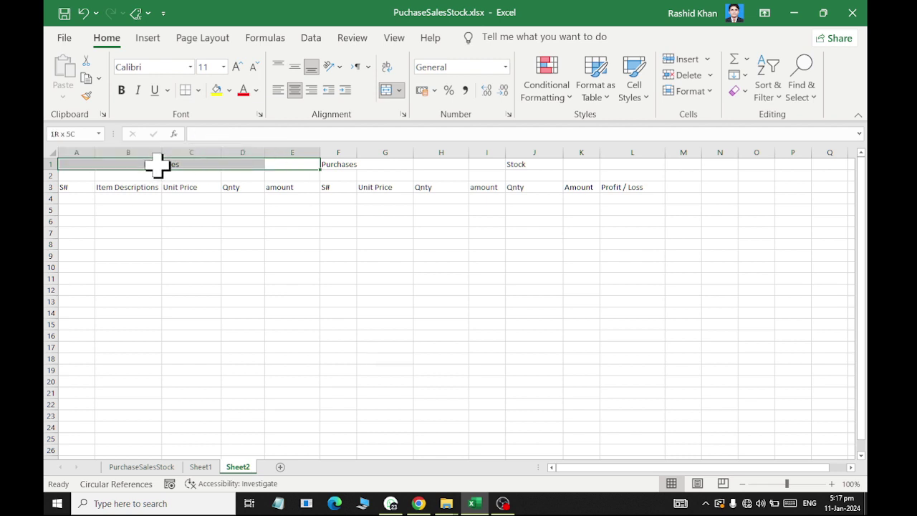
click(387, 91)
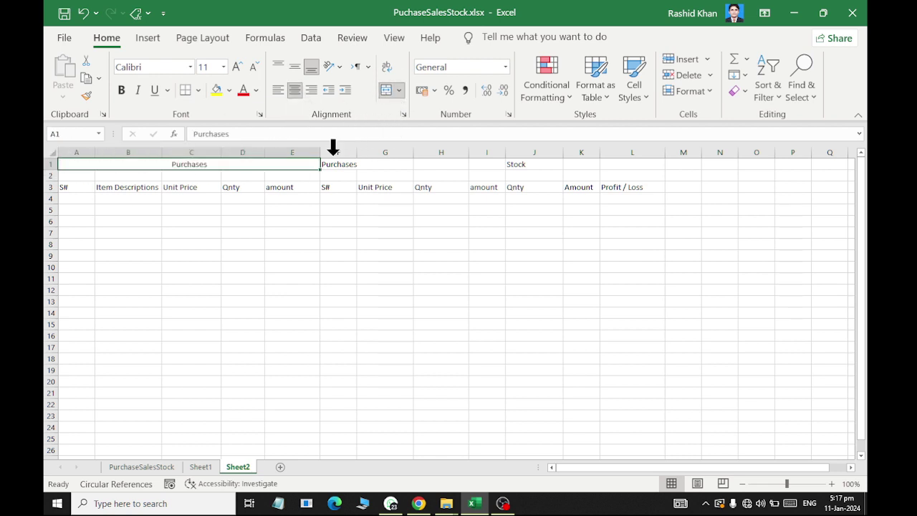
drag(337, 164, 621, 164)
click(386, 91)
click(386, 90)
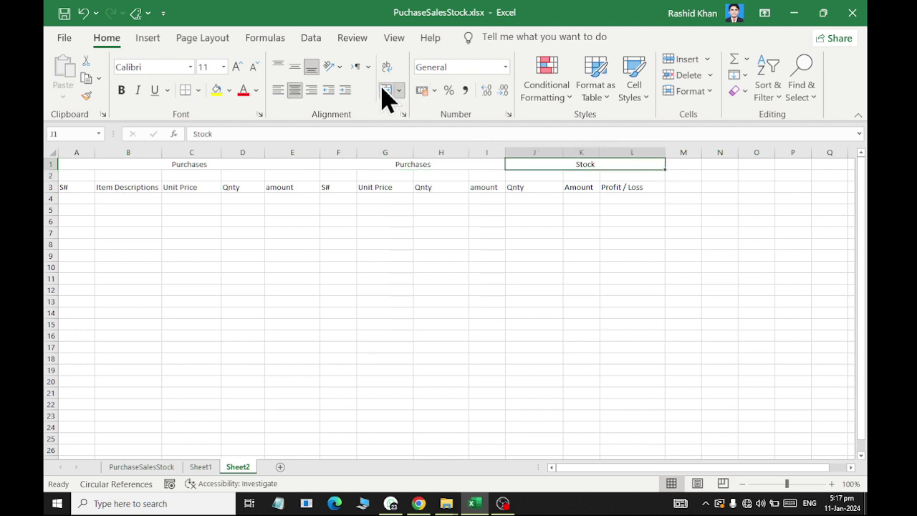
click(385, 266)
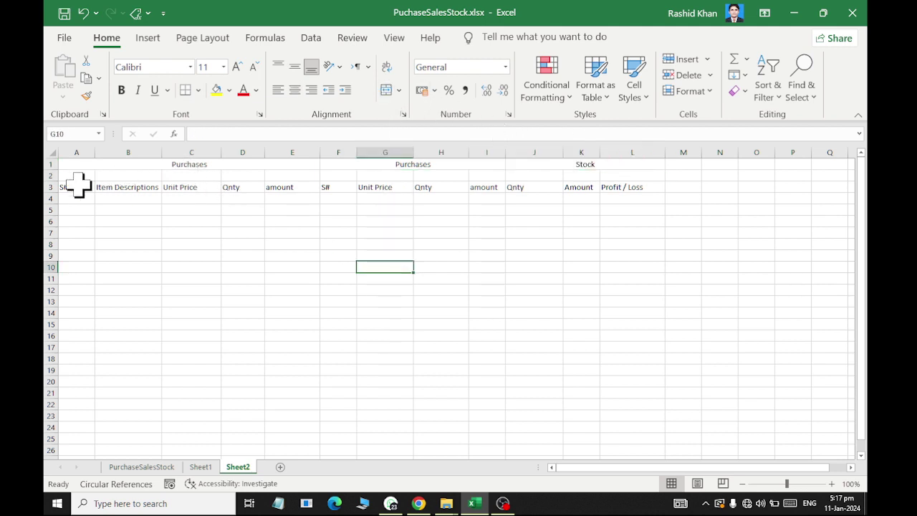
Apply the Heading 1 cell style to the row 3 headers and centre them horizontally.
drag(77, 186, 651, 188)
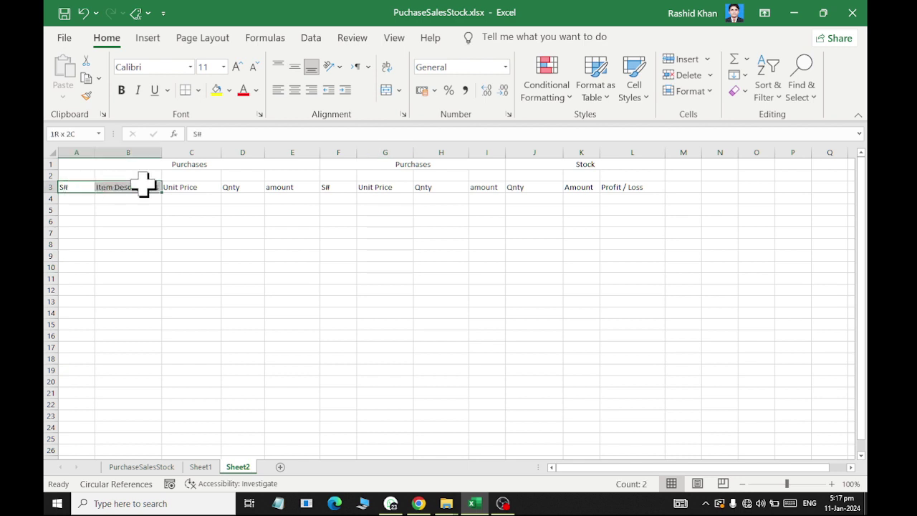
click(635, 104)
click(399, 248)
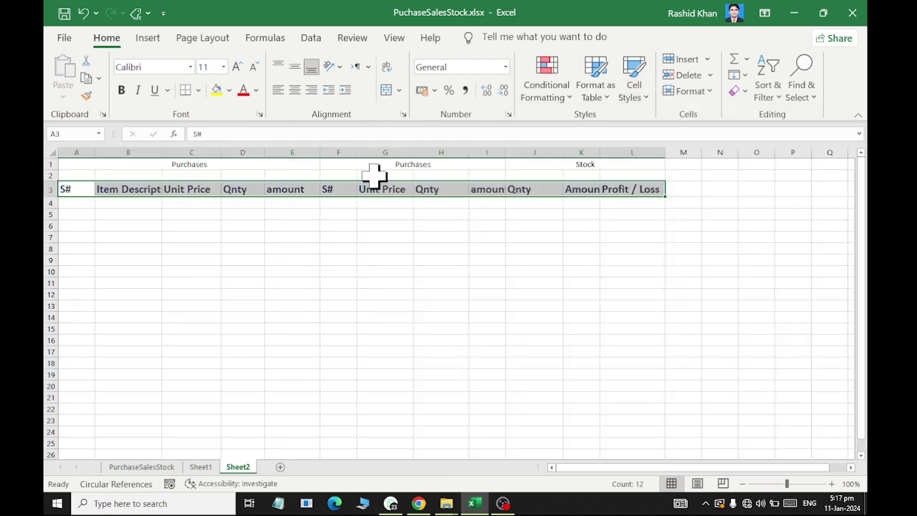
click(293, 91)
Middle-align the headers and widen column B so Item Descriptions shows in full.
click(294, 70)
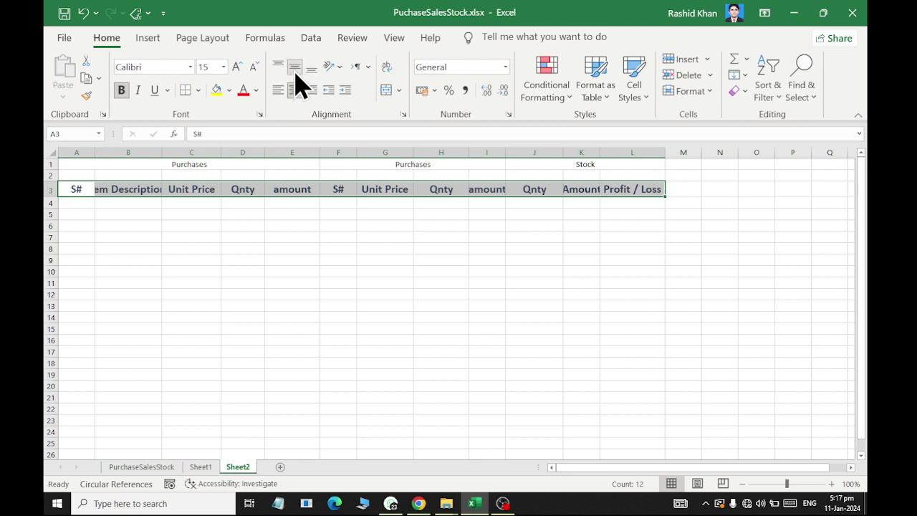
click(148, 215)
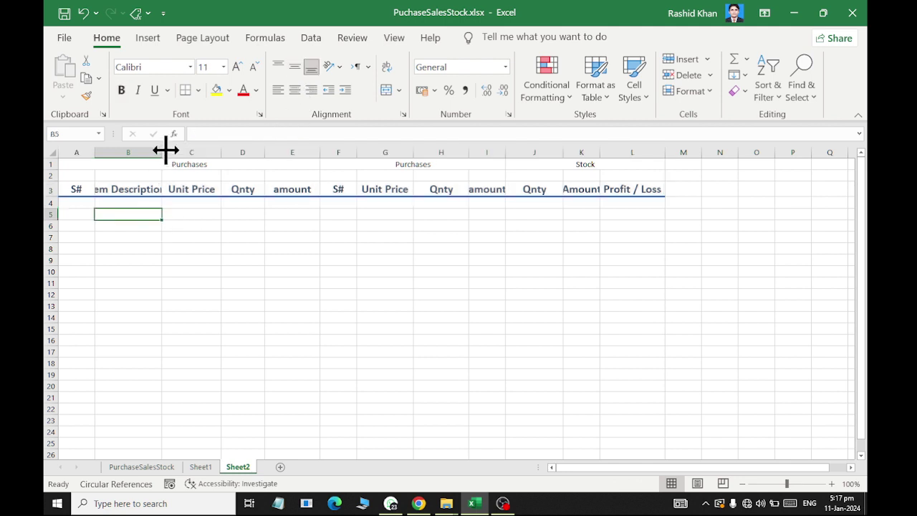
drag(164, 149, 210, 153)
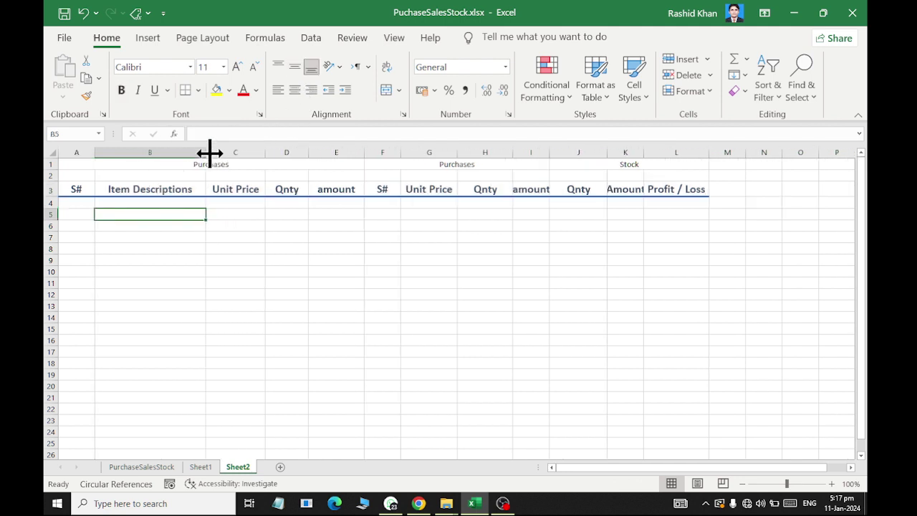
drag(215, 225, 283, 231)
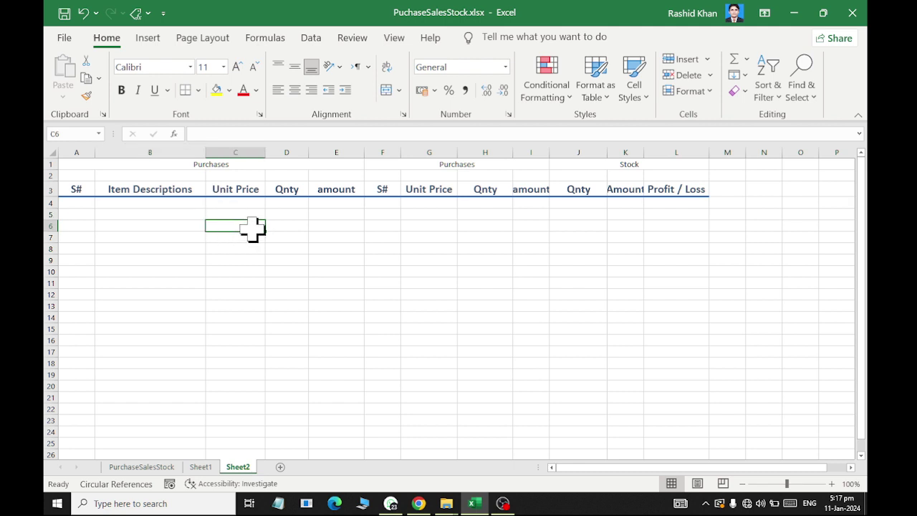
click(369, 199)
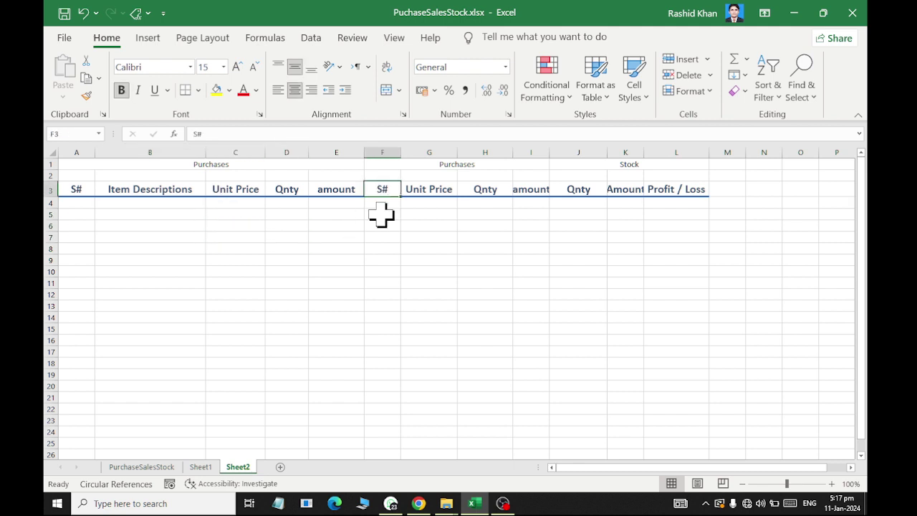
Delete the entire duplicate S# column through the Delete dialog.
right_click(383, 217)
click(393, 278)
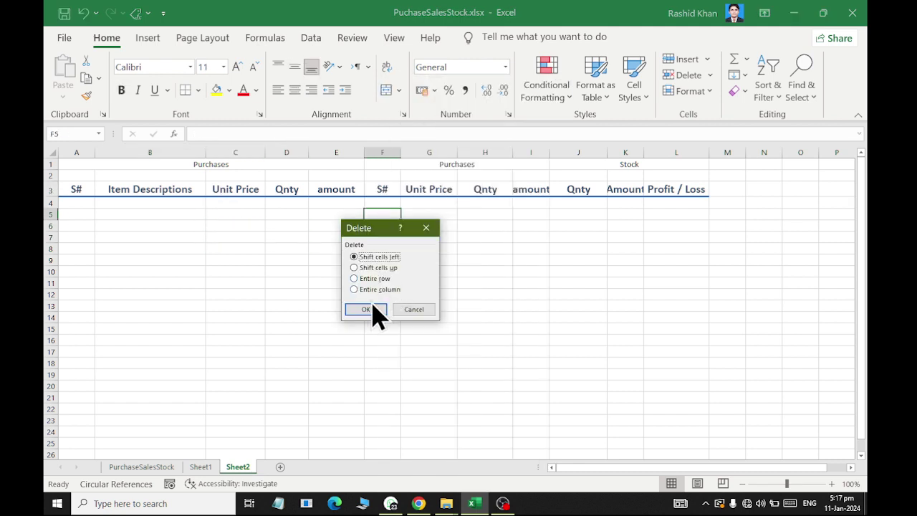
click(368, 279)
click(367, 290)
click(366, 309)
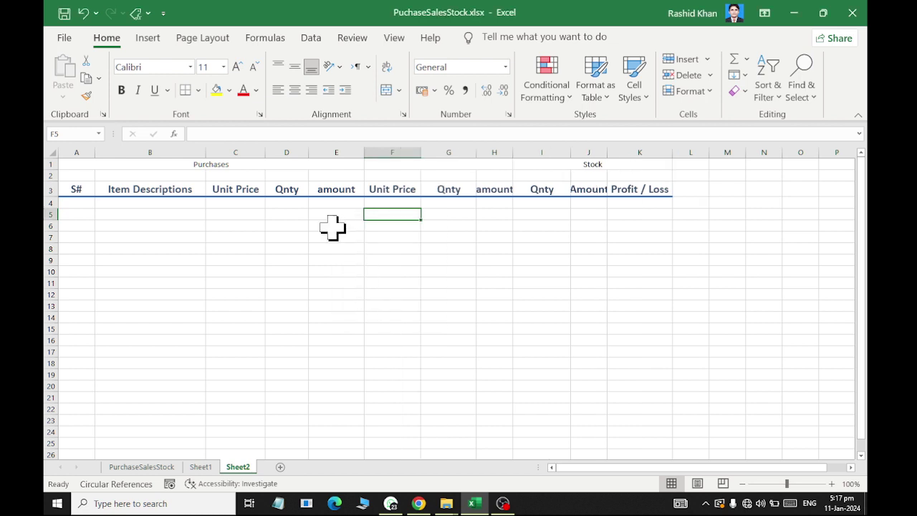
Widen column F slightly and select the row 3 header cells.
click(284, 204)
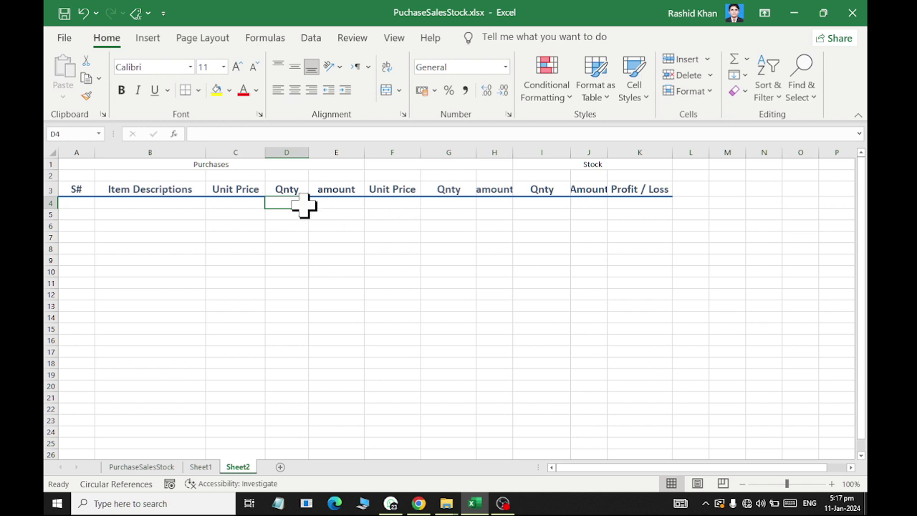
click(549, 213)
click(319, 212)
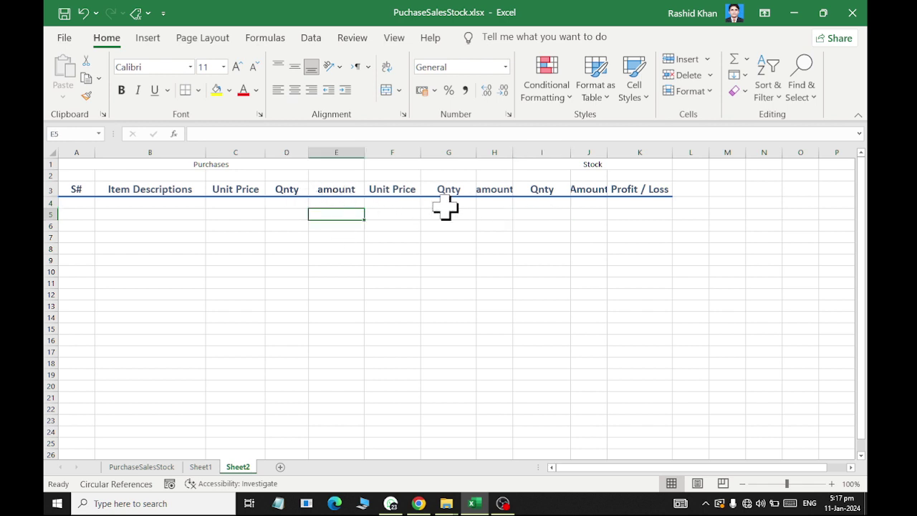
click(461, 212)
click(461, 205)
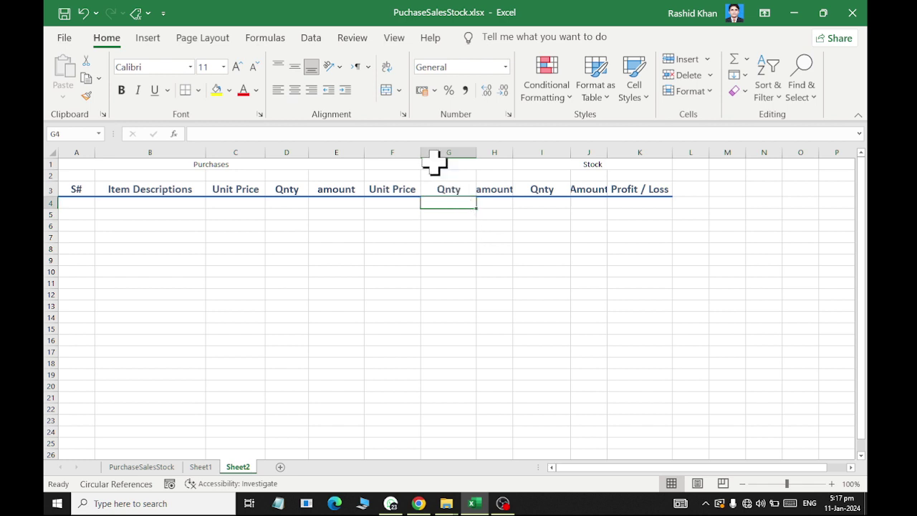
drag(423, 152, 426, 153)
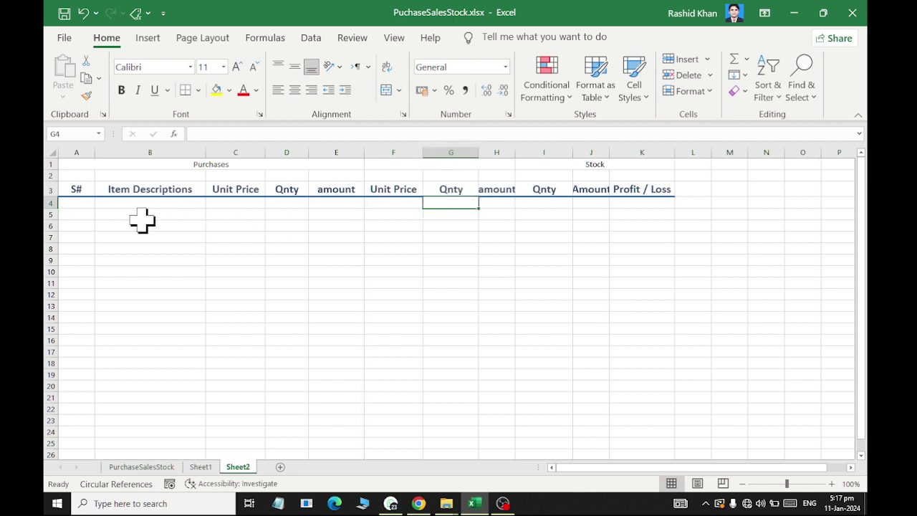
drag(75, 189, 670, 189)
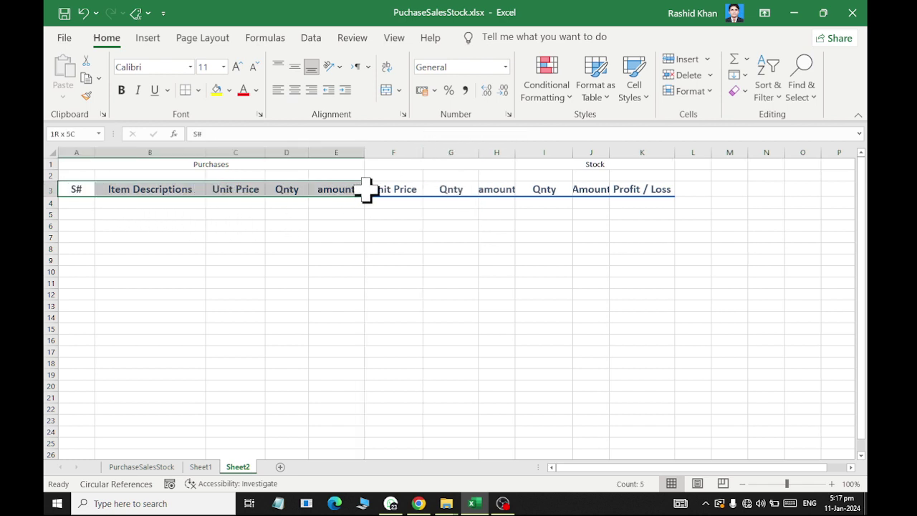
Give the row 3 headers All Borders plus a Thick Outside Border.
click(198, 90)
click(221, 229)
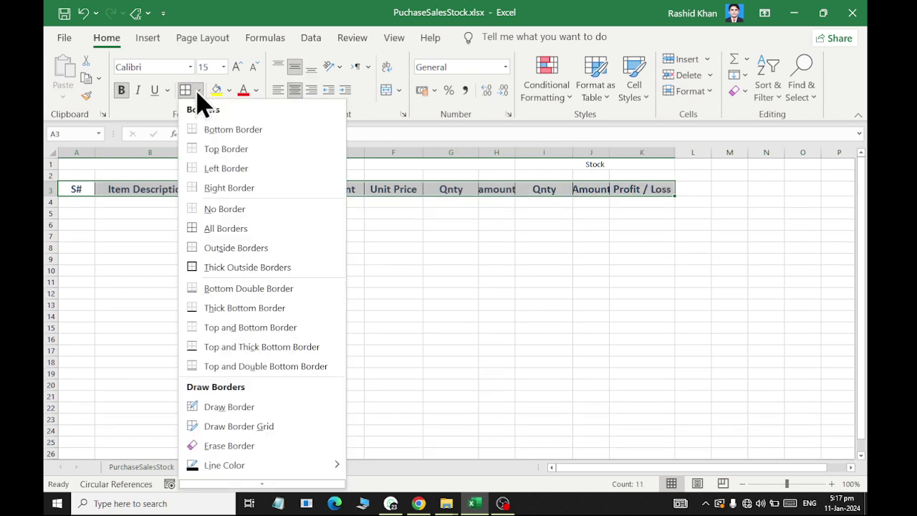
click(199, 91)
click(210, 268)
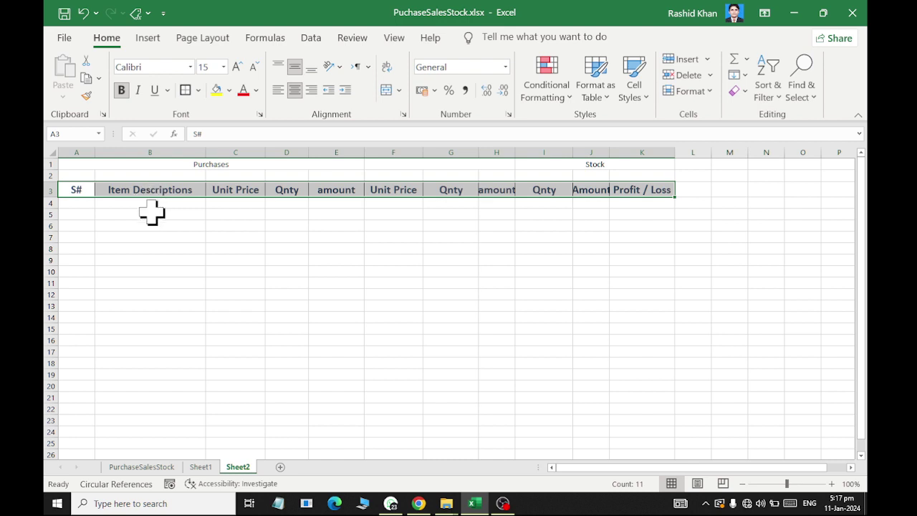
click(150, 214)
Widen column H so its amount header fits.
click(240, 214)
click(236, 145)
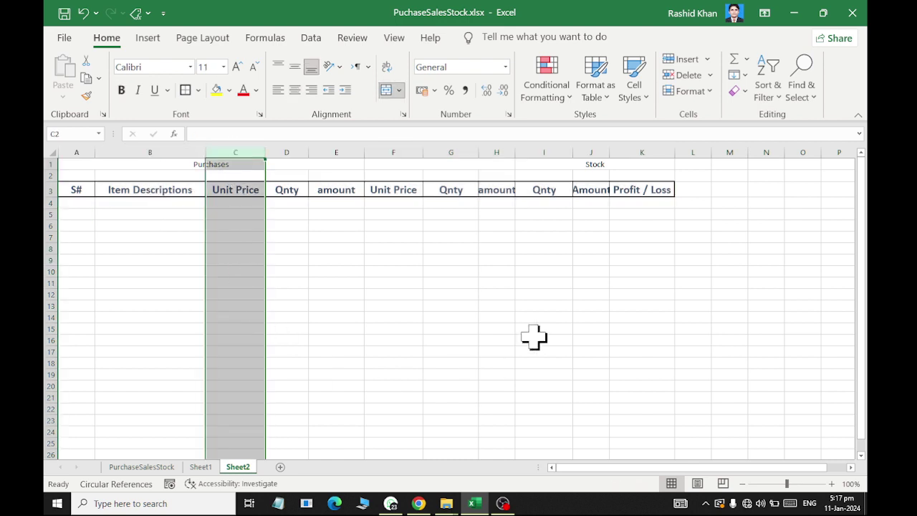
click(387, 152)
click(236, 215)
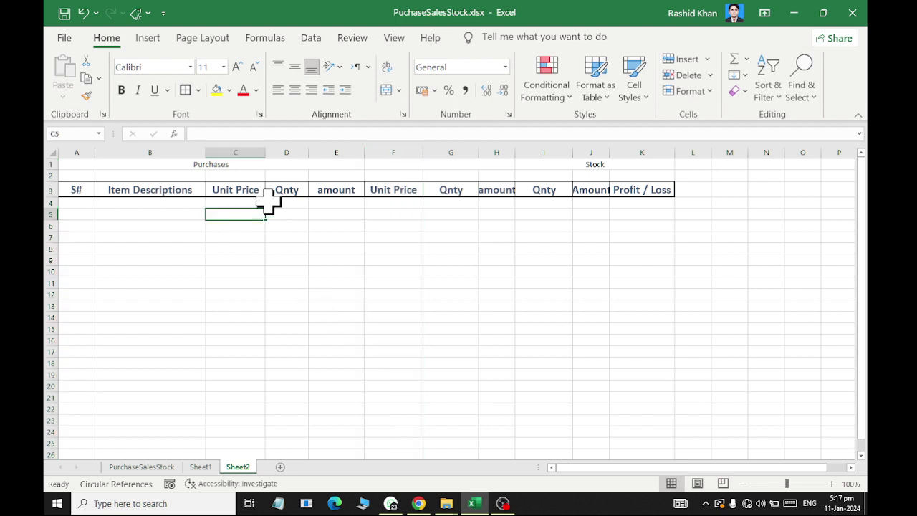
click(286, 215)
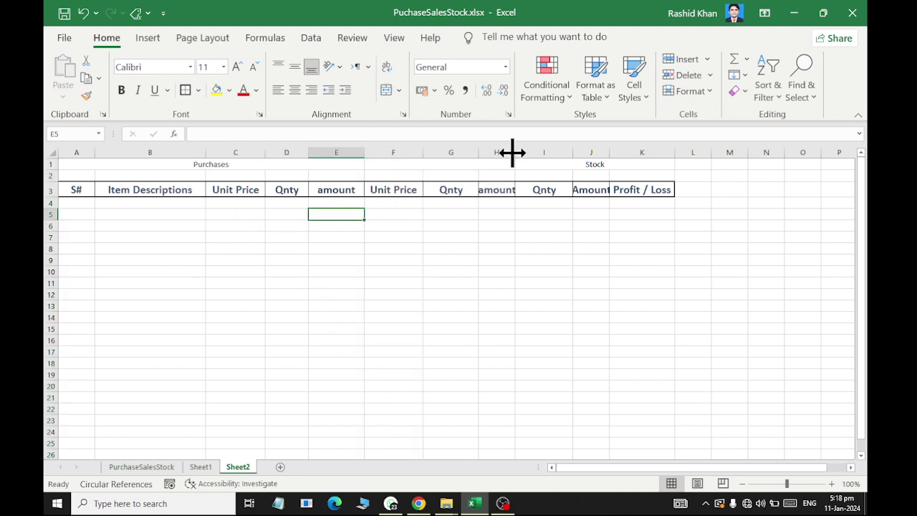
drag(514, 153, 551, 156)
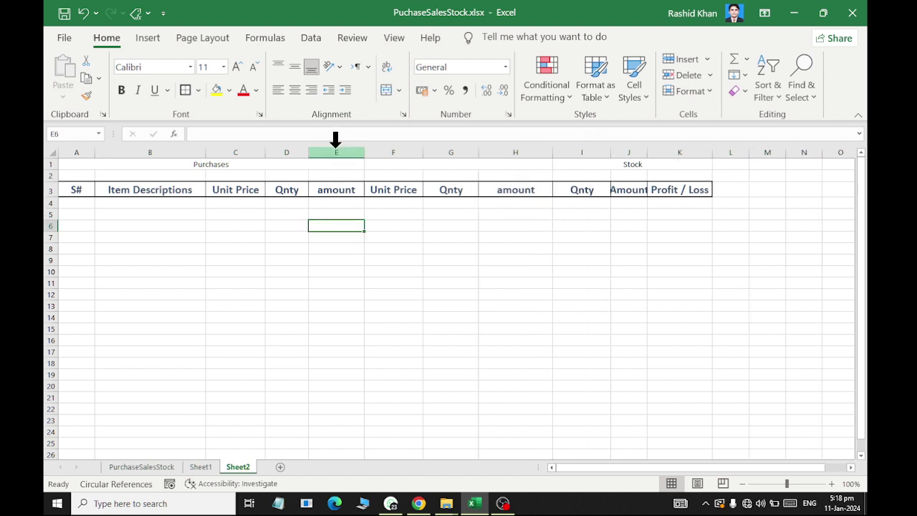
Set both amount columns E and H to a column width of 10.
click(337, 146)
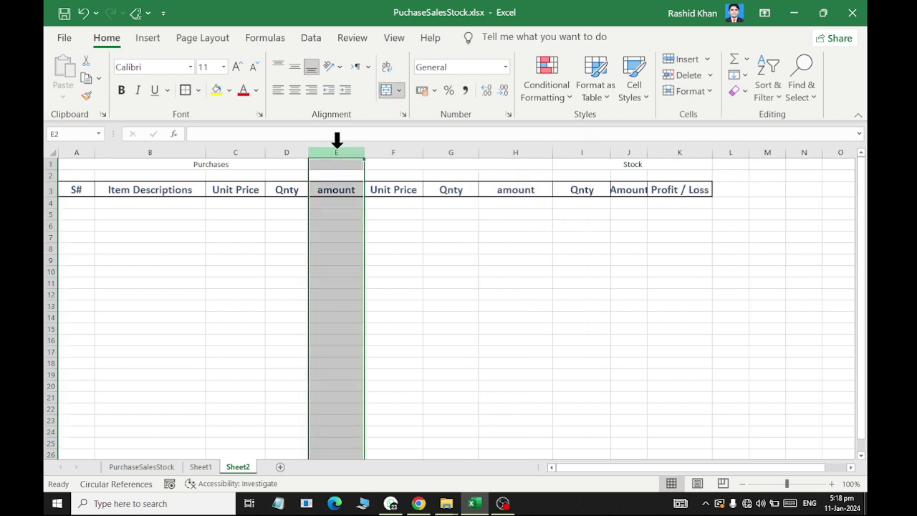
ctrl+click(521, 146)
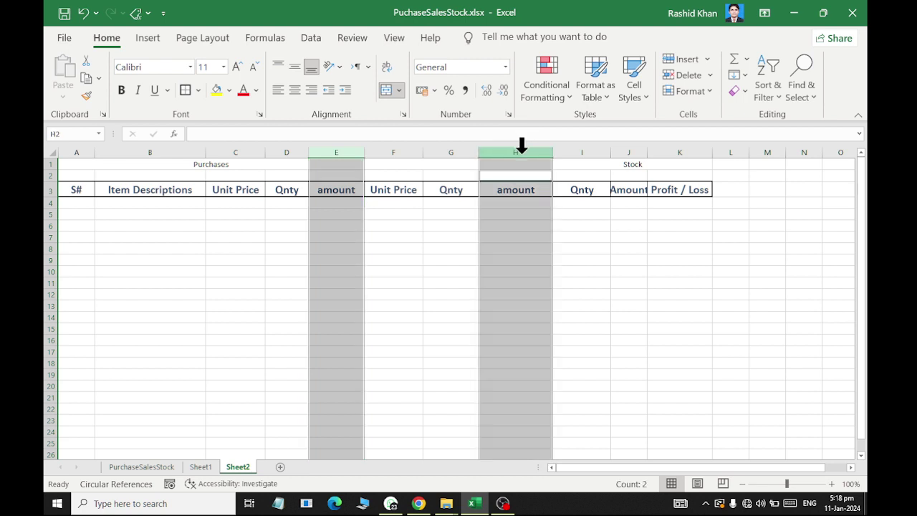
click(684, 91)
click(717, 170)
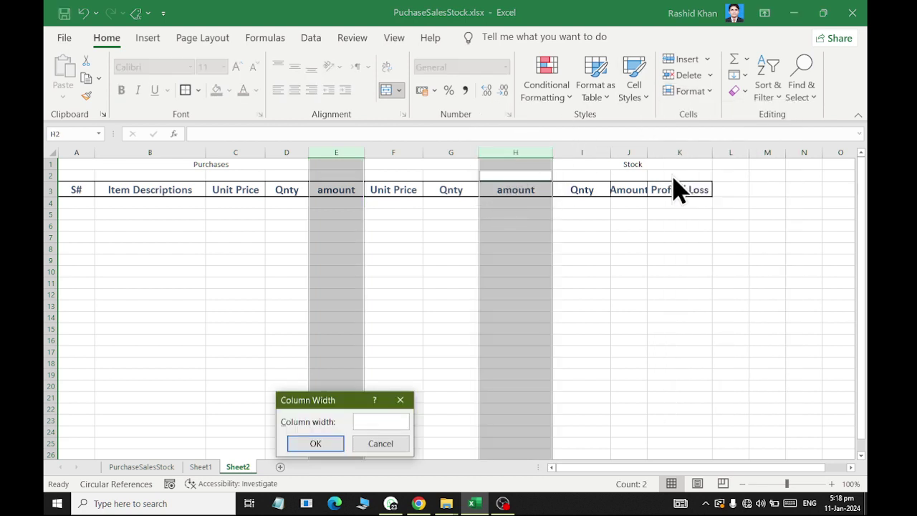
text(10)
key(Return)
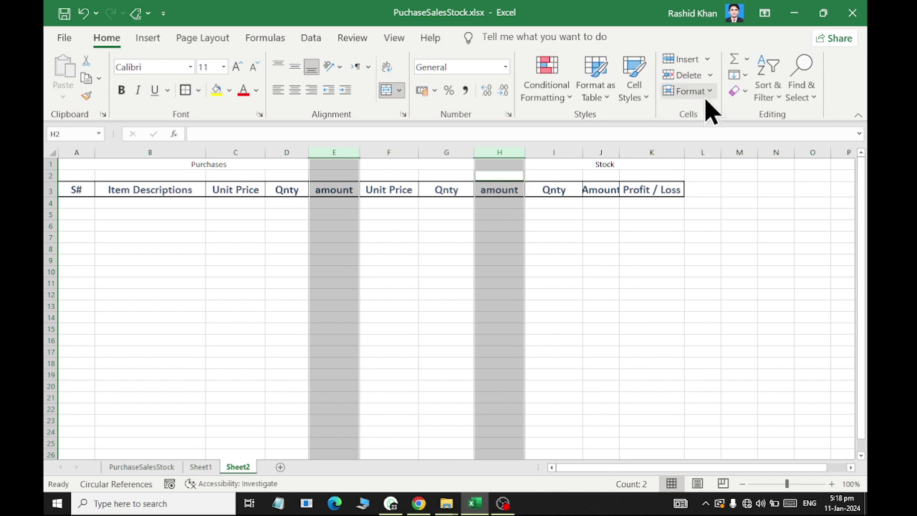
click(706, 92)
click(716, 170)
key(Return)
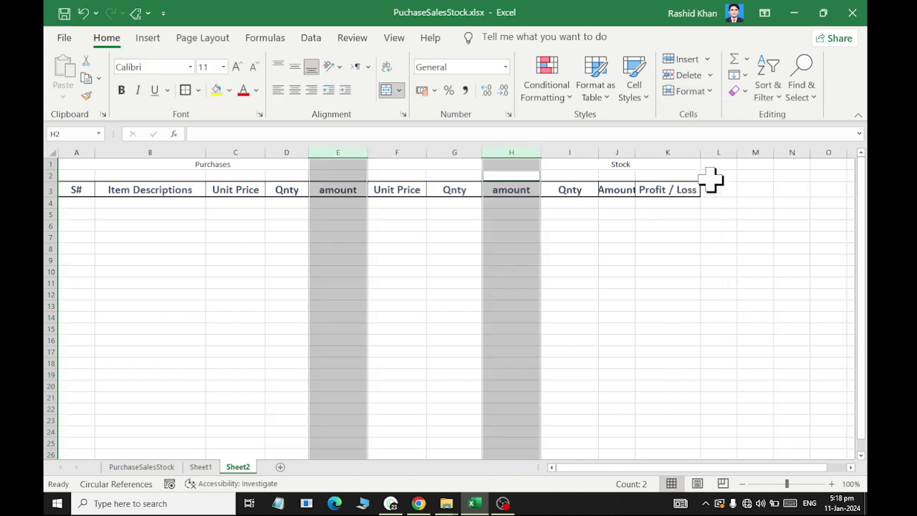
click(467, 228)
Set both Qnty columns D and G to a column width of 12.
click(290, 147)
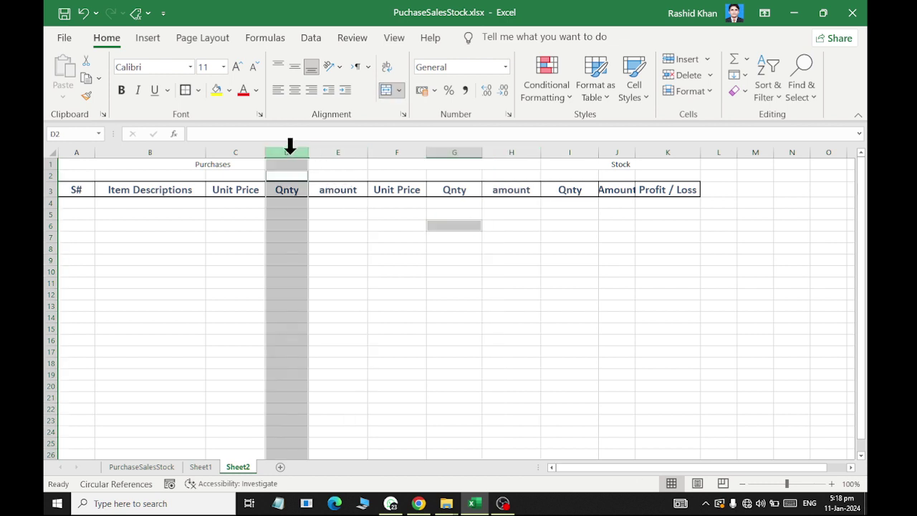
ctrl+click(448, 147)
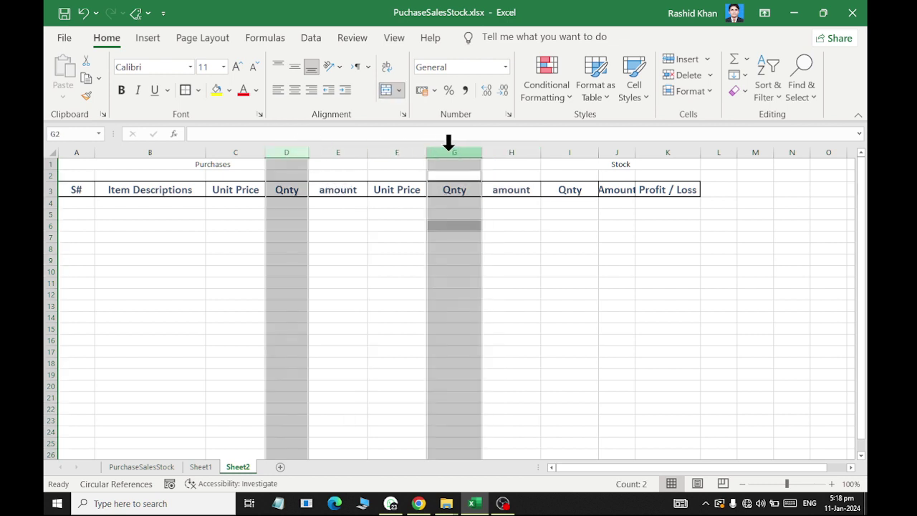
click(723, 93)
click(725, 175)
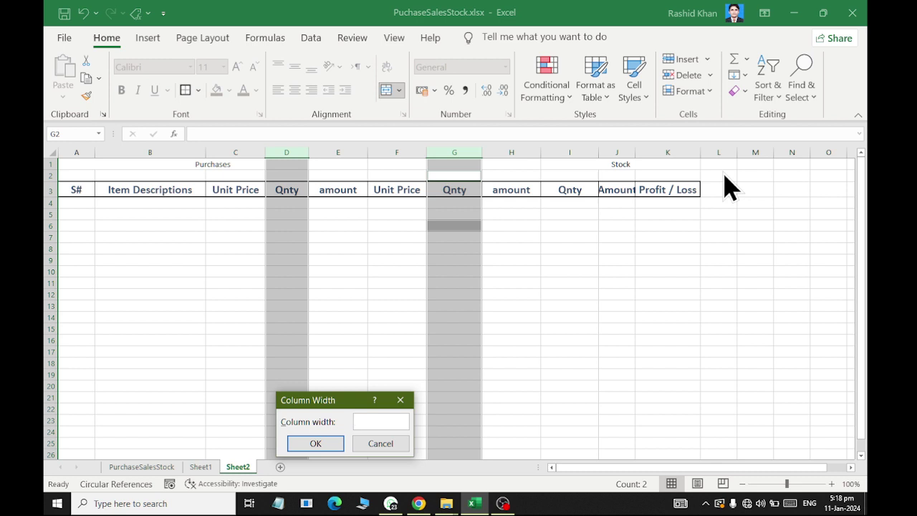
text(12)
key(Return)
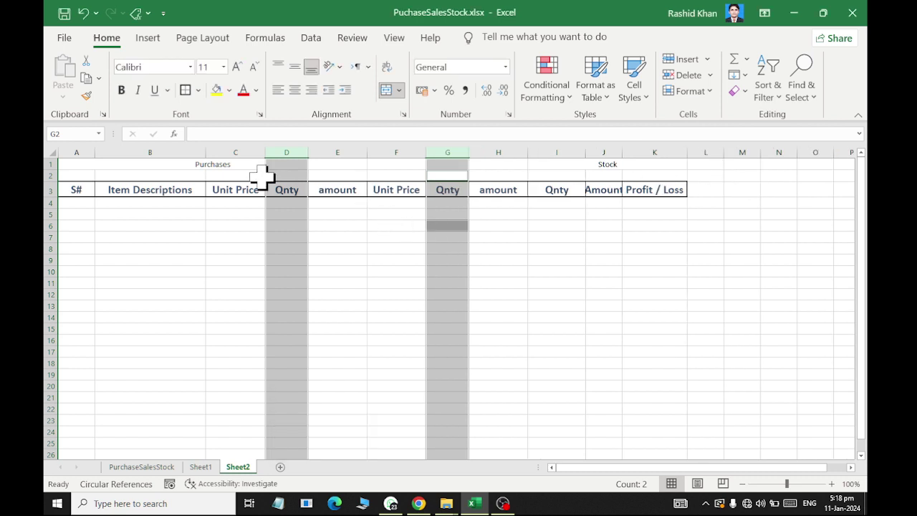
click(249, 204)
Narrow the Unit Price columns C and F by entering column width 2.
click(248, 143)
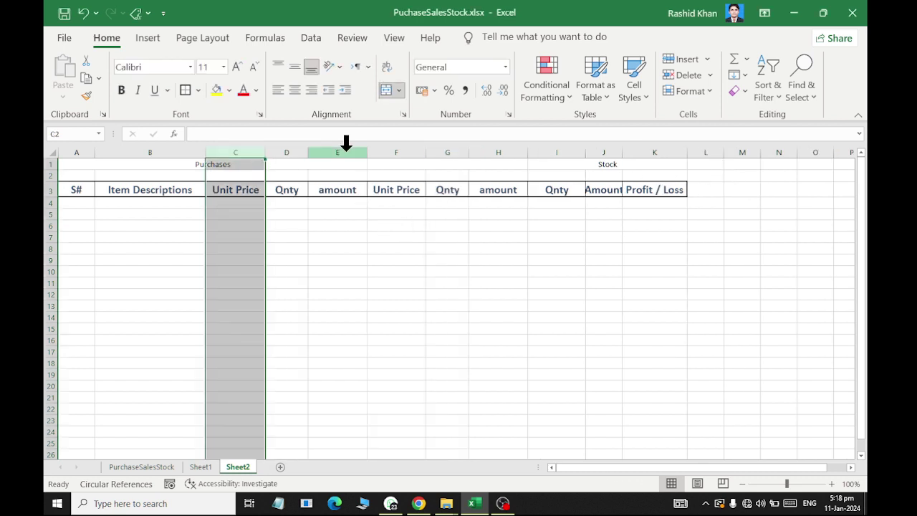
ctrl+click(387, 145)
click(635, 85)
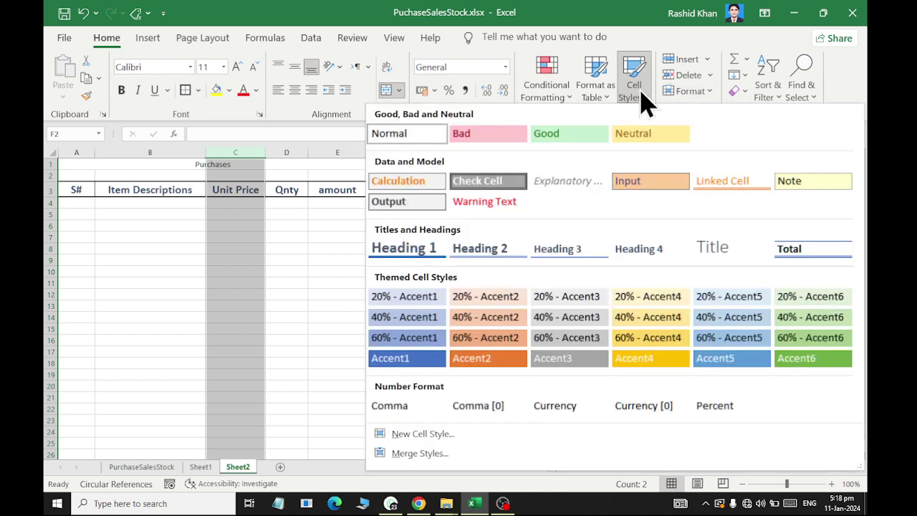
click(690, 91)
click(692, 174)
text(1)
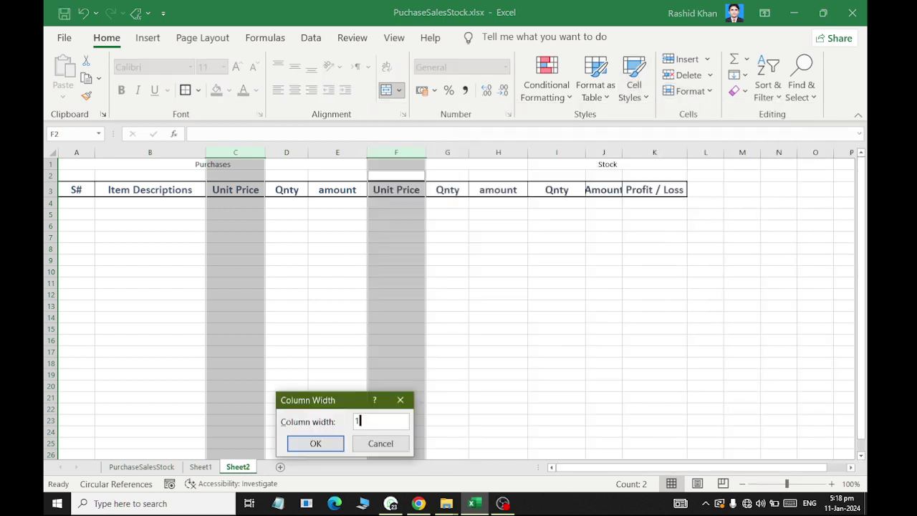
text(2)
key(Return)
click(244, 260)
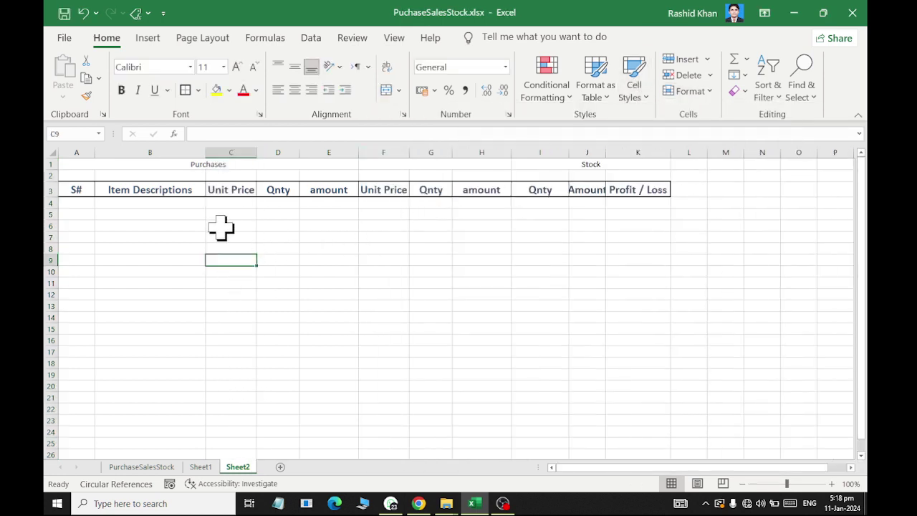
click(366, 259)
click(483, 245)
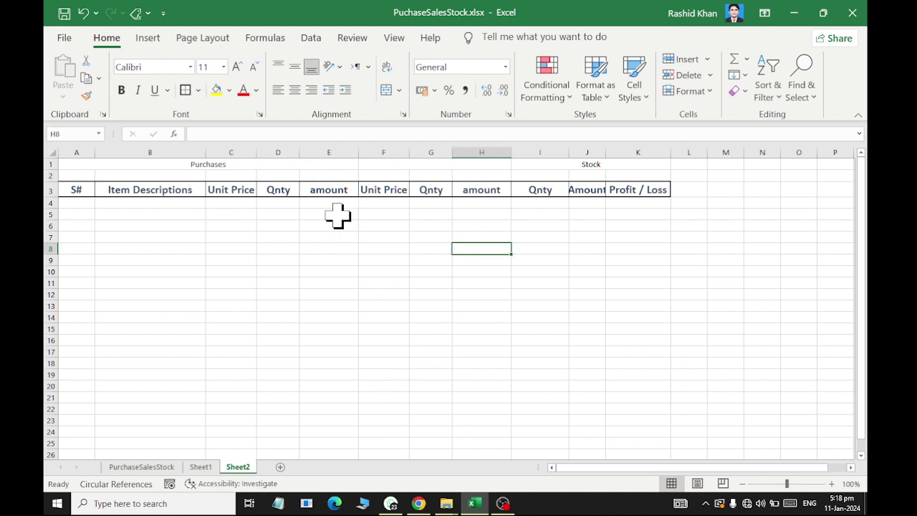
click(333, 261)
click(419, 271)
click(280, 282)
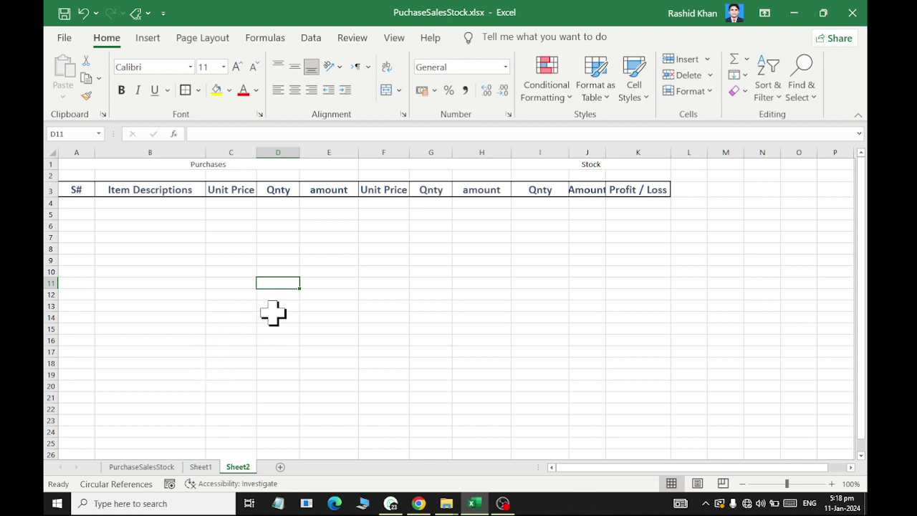
Set the Stock Amount column width to 18.
click(587, 215)
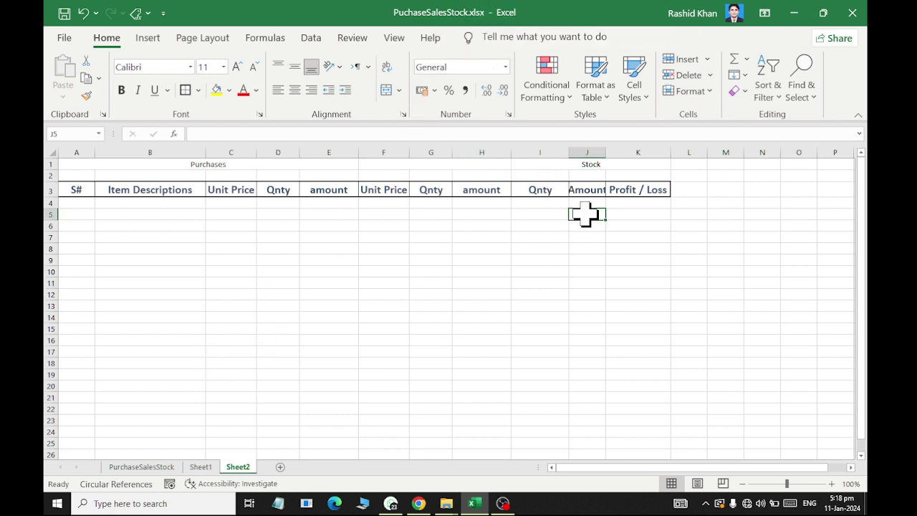
click(713, 91)
click(724, 167)
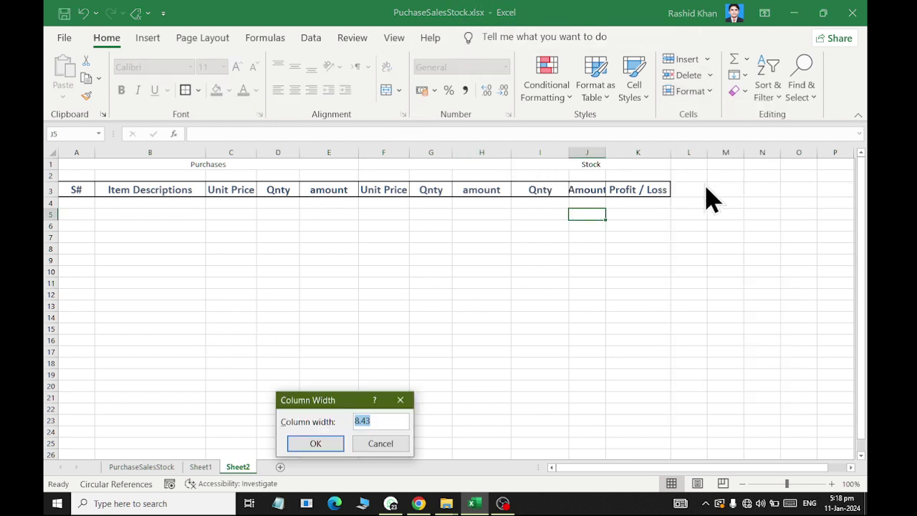
key(Return)
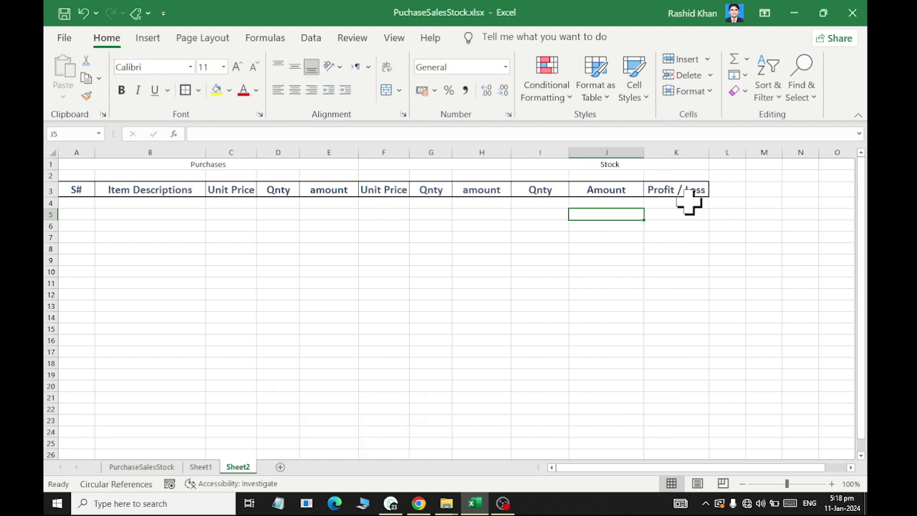
Size the Amount and Profit / Loss columns so the Profit / Loss heading fits.
click(680, 204)
drag(614, 204, 681, 204)
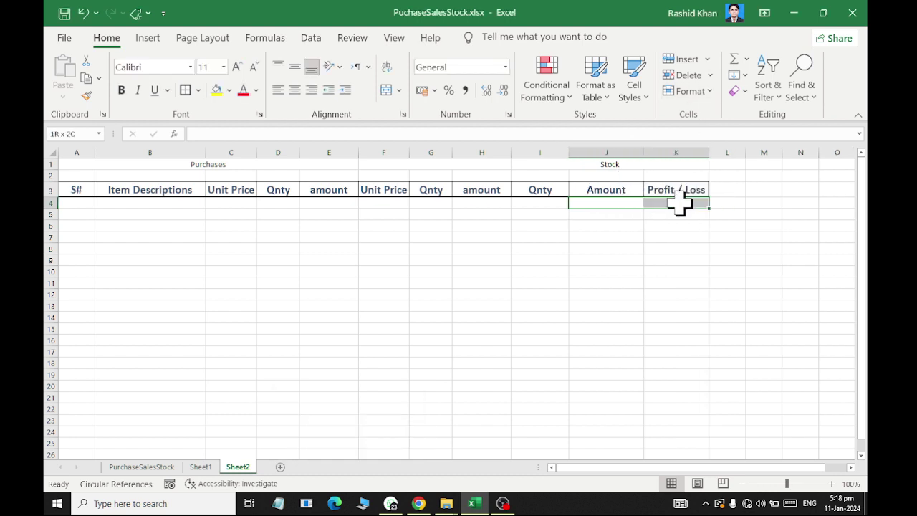
click(694, 91)
click(714, 193)
key(alt+h)
key(o)
key(w)
text(1)
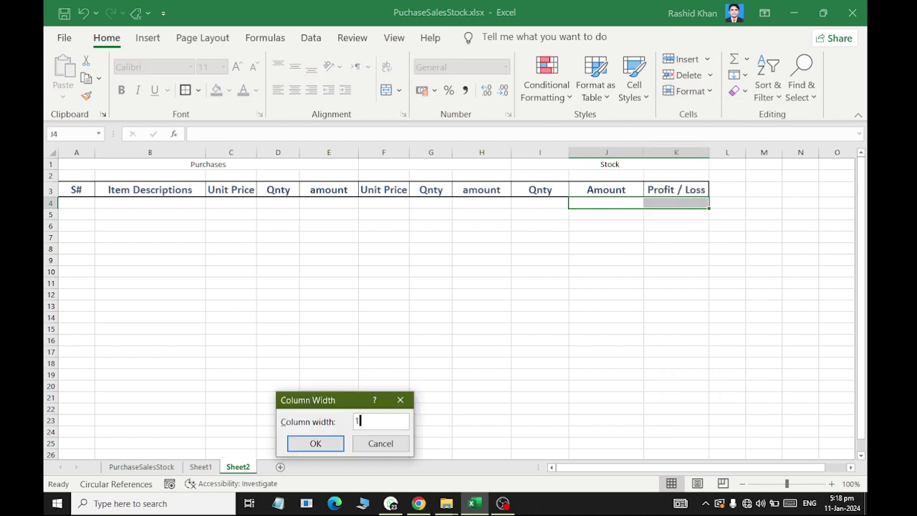
key(Return)
click(739, 309)
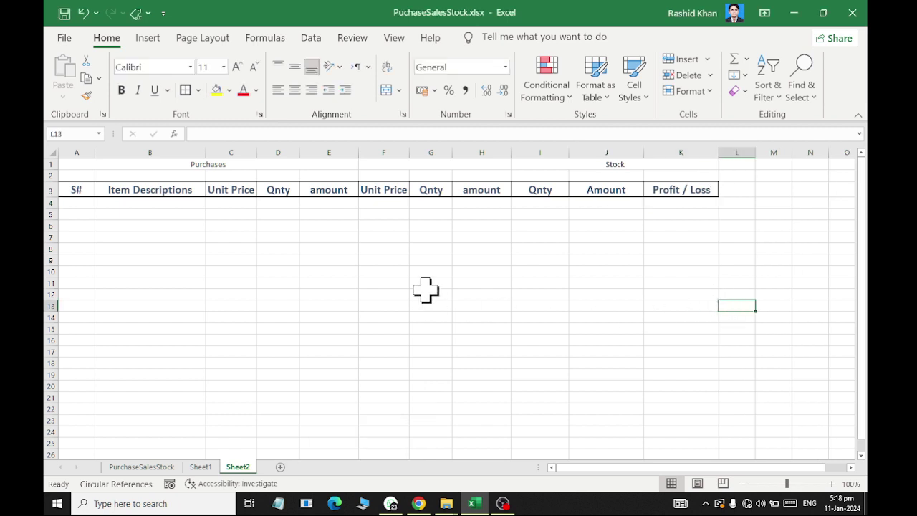
Set the Unit Price columns F and C to a column width of 14.
click(380, 150)
ctrl+click(232, 145)
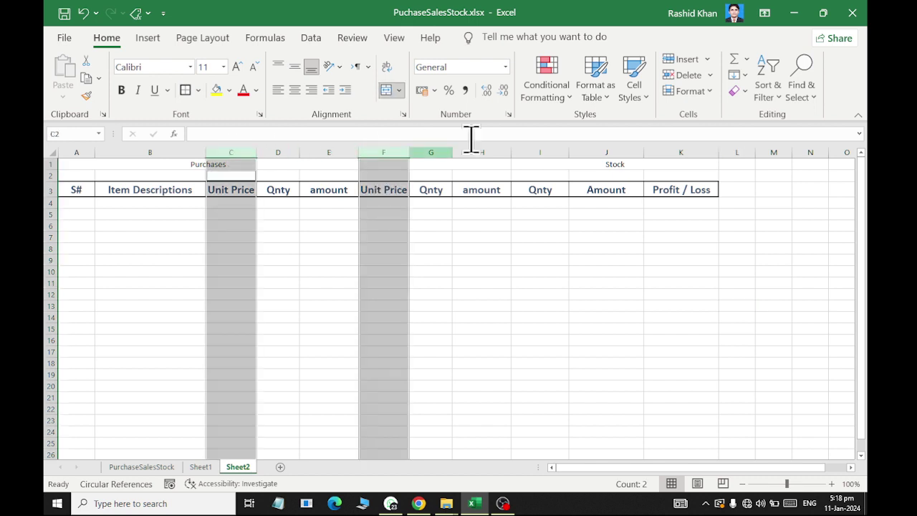
click(688, 91)
click(717, 170)
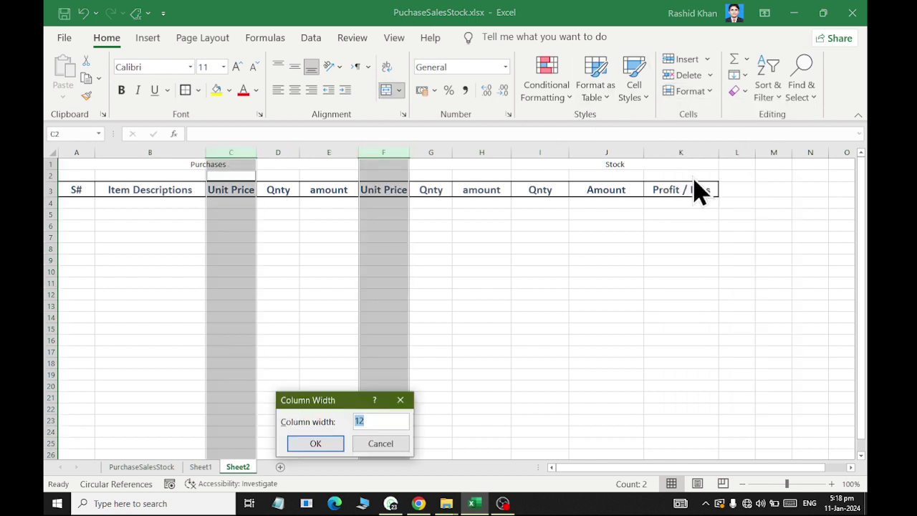
text(14)
key(Return)
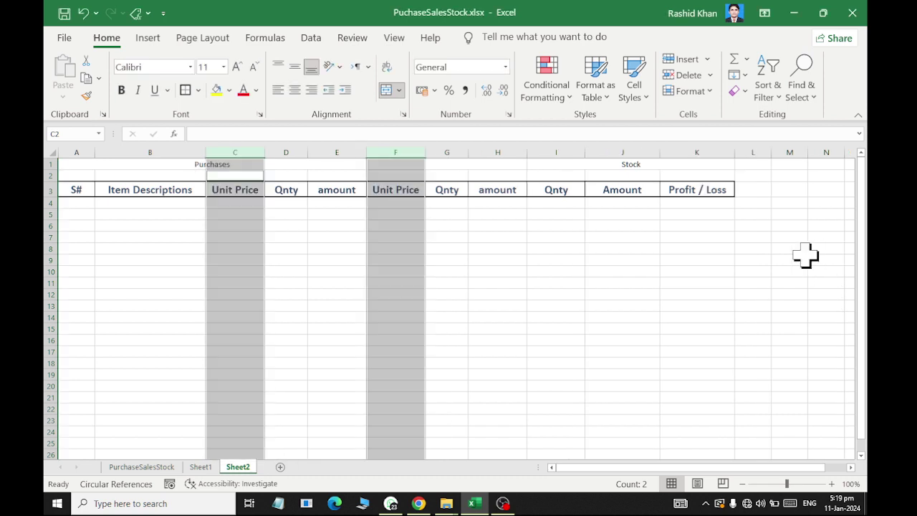
click(241, 260)
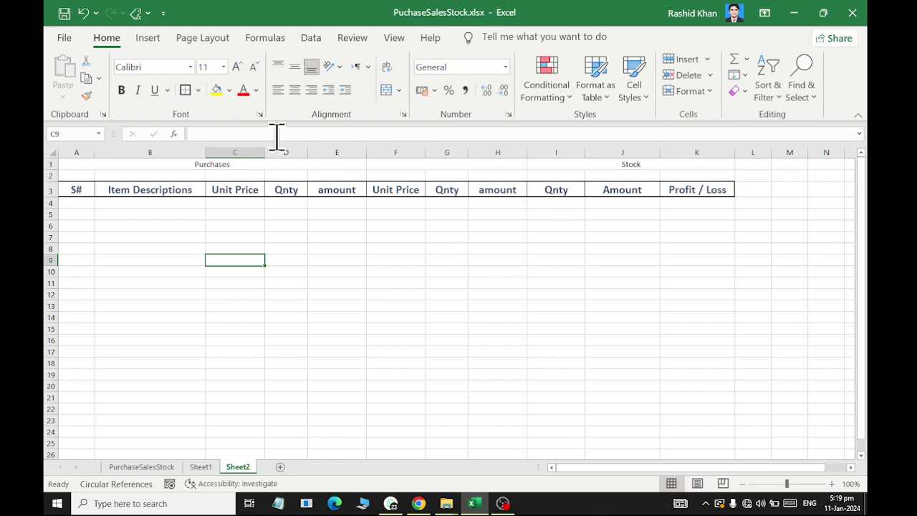
Apply the Title cell style to the Purchases, Sales and Stock headings.
click(207, 164)
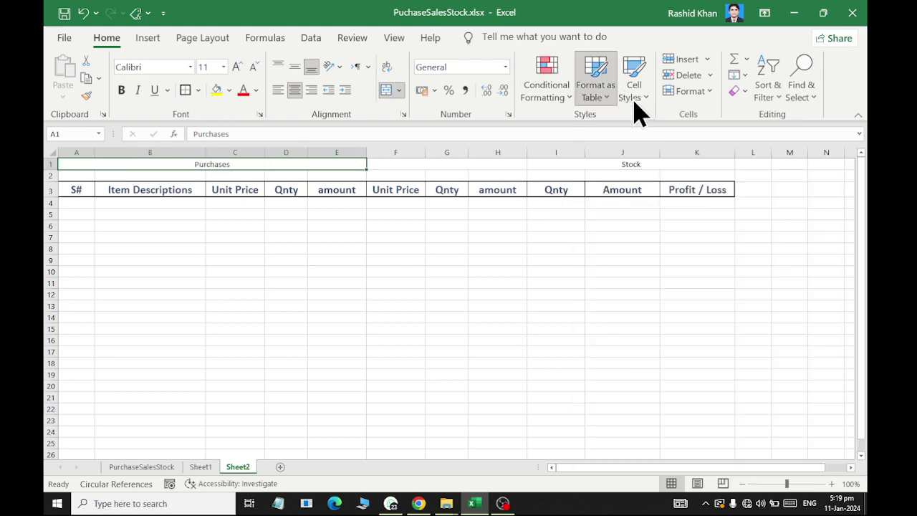
click(633, 100)
click(712, 241)
click(473, 171)
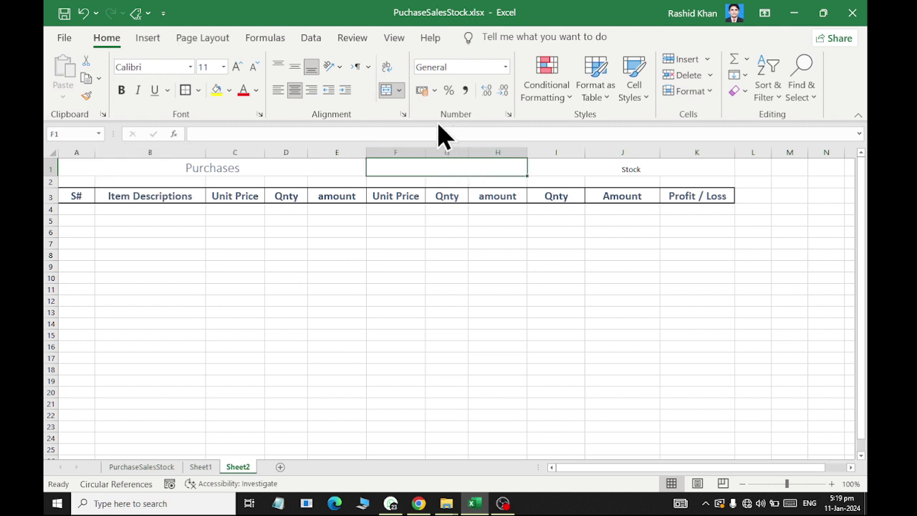
text(Purchas)
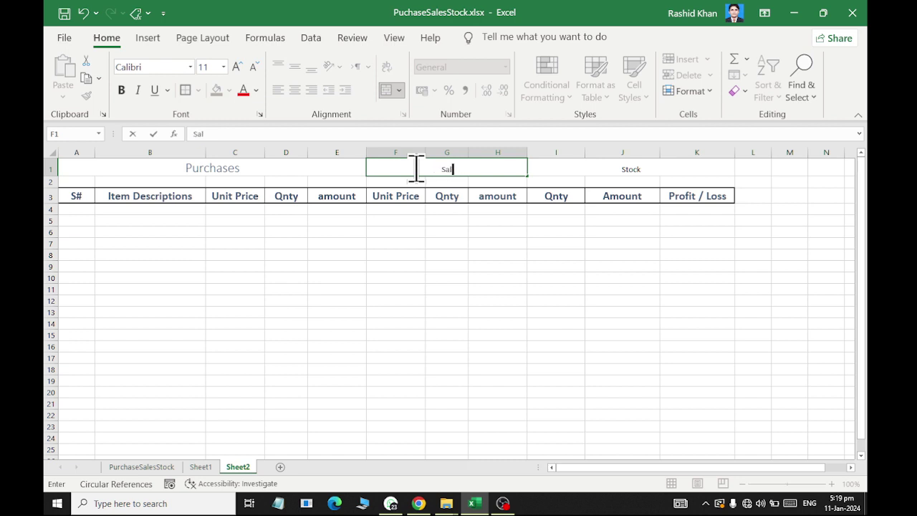
text(es)
key(ctrl+Return)
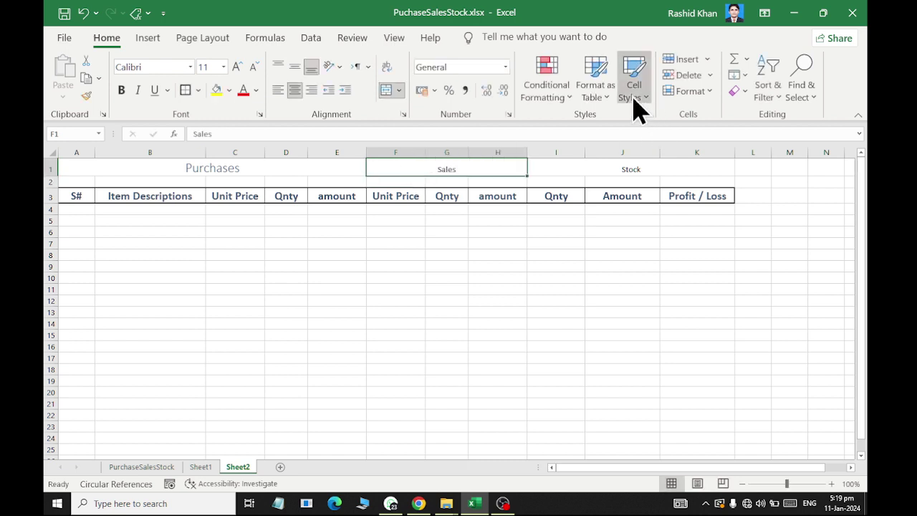
click(634, 90)
click(699, 247)
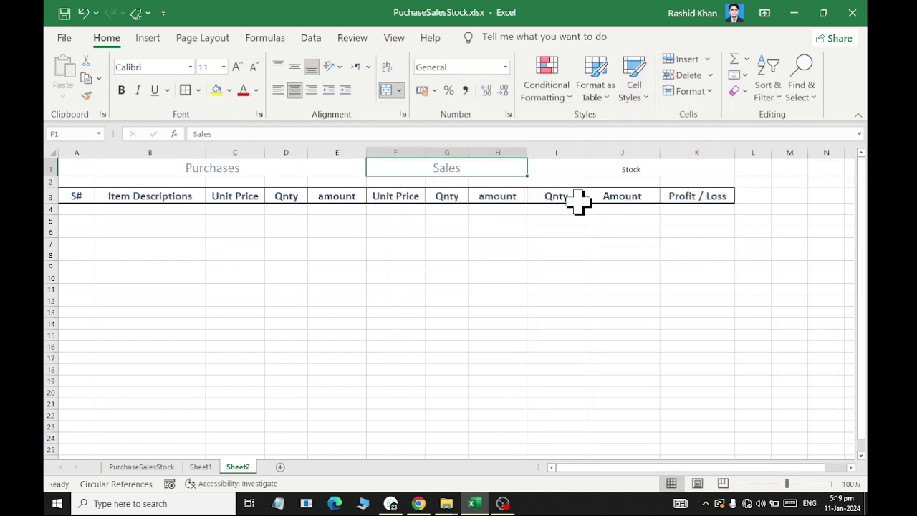
click(616, 169)
click(638, 90)
click(752, 254)
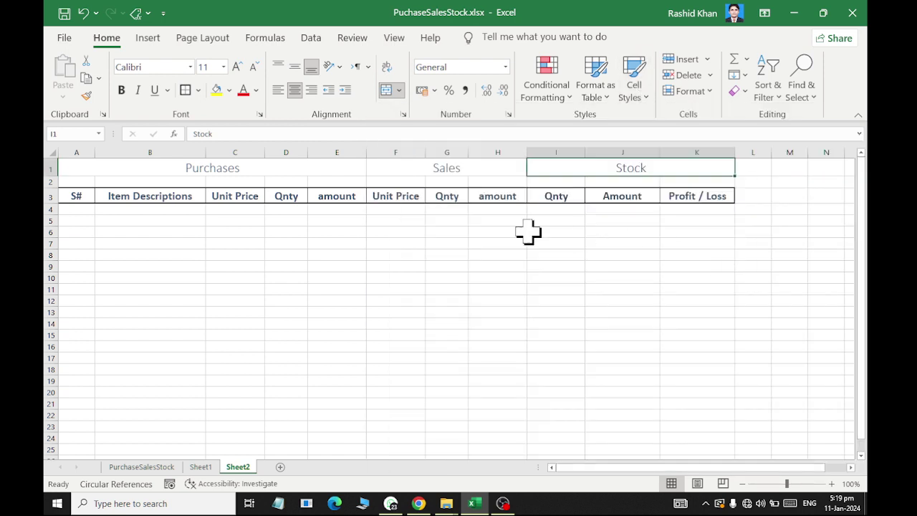
Make the title row A1:K1 bold in Arial Black.
drag(123, 169, 629, 164)
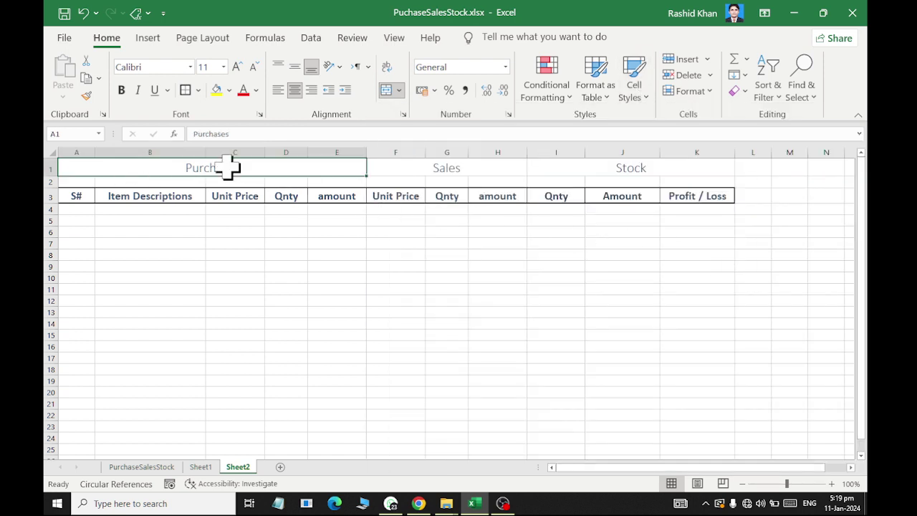
click(121, 89)
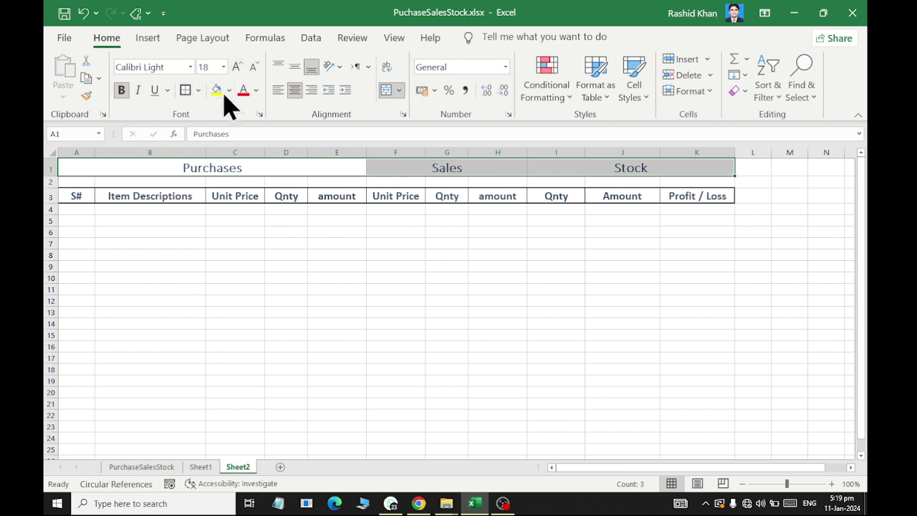
click(190, 67)
scroll(184, 267, down, 5)
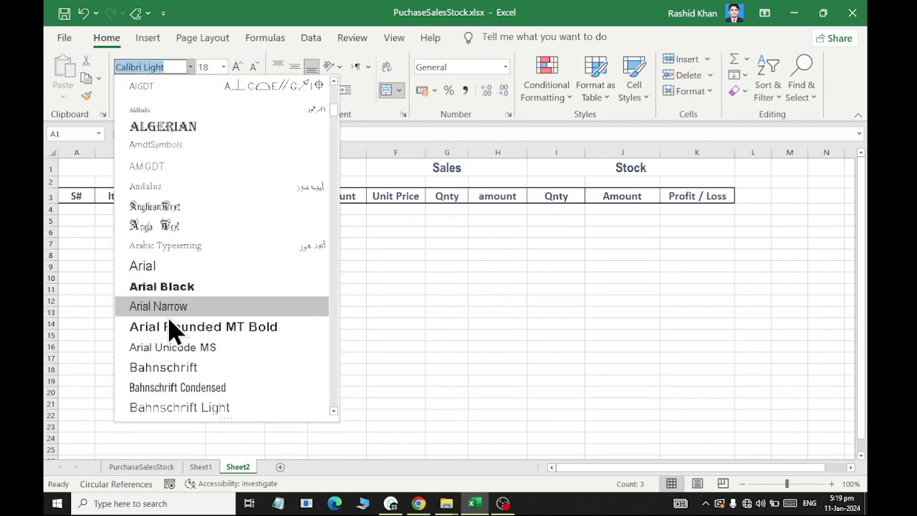
click(179, 298)
Drag the column-header row 3 taller, to about 35.25 points.
click(391, 246)
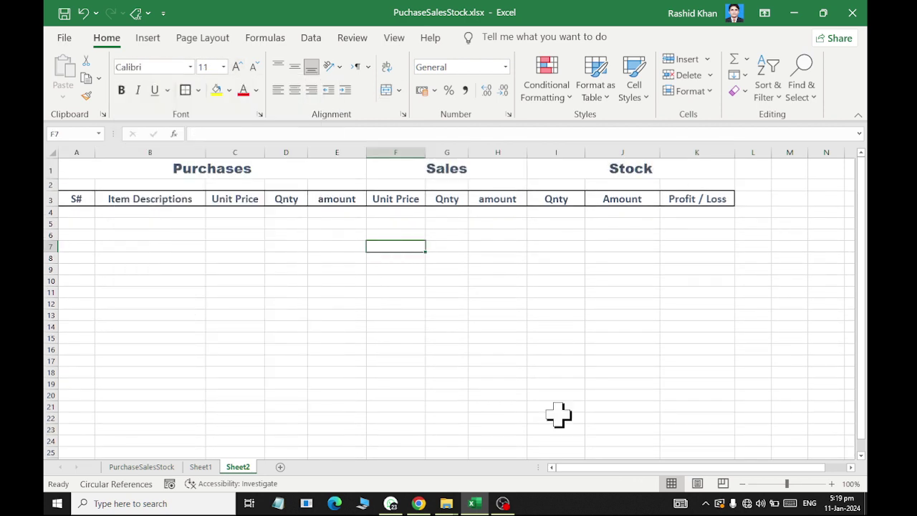
click(75, 200)
drag(50, 207, 50, 219)
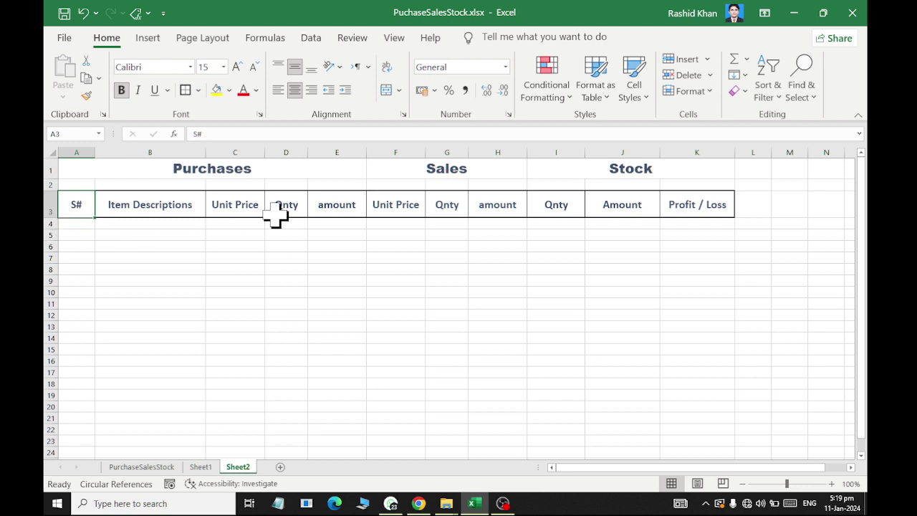
click(91, 225)
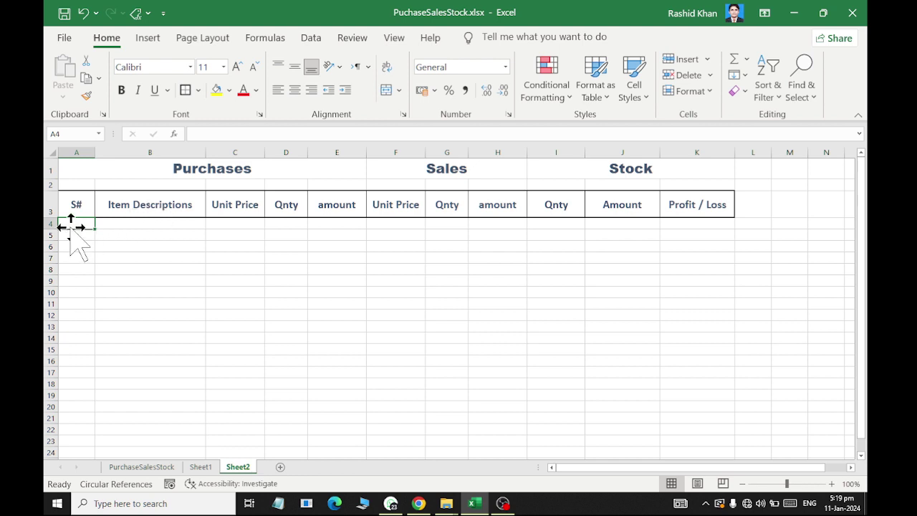
Enter 1 in A4 and fill a linear series, step 1, stopping at 20.
mouse_move(72, 227)
mouse_down()
mouse_move(69, 259)
mouse_move(74, 225)
mouse_up()
text(1)
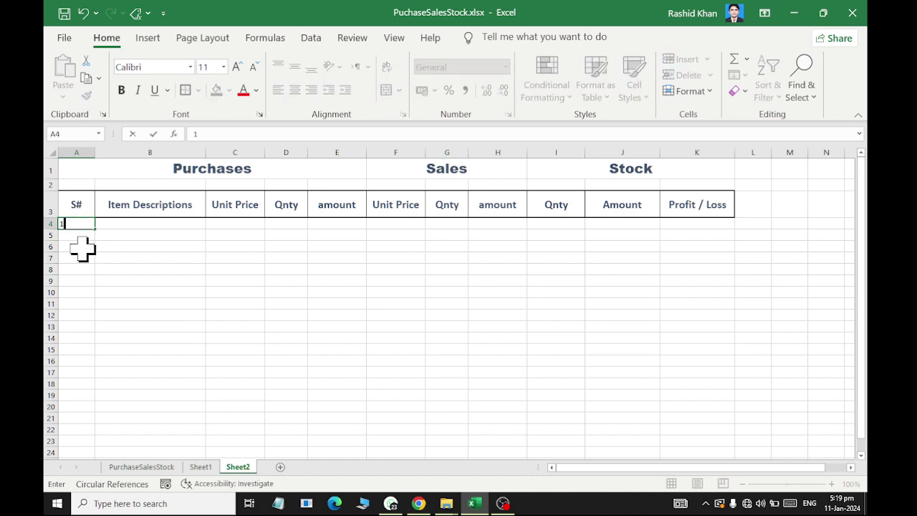
key(Return)
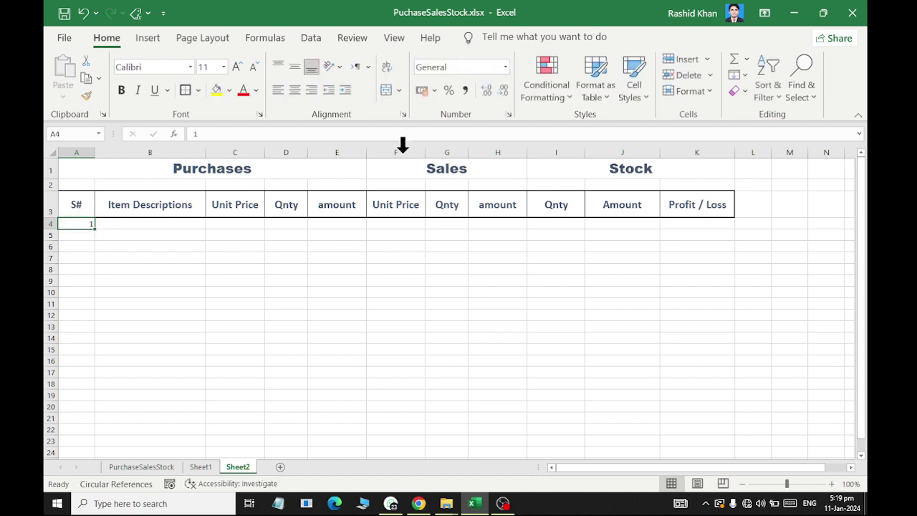
click(739, 76)
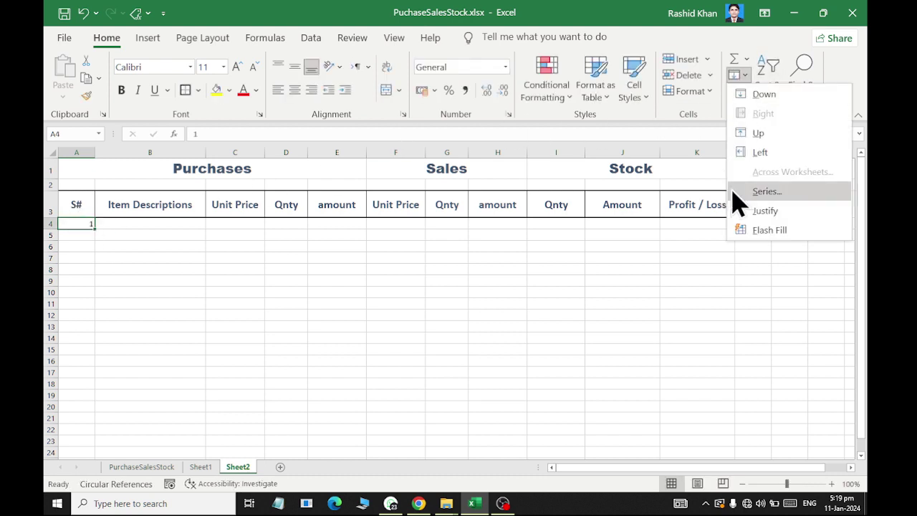
click(764, 191)
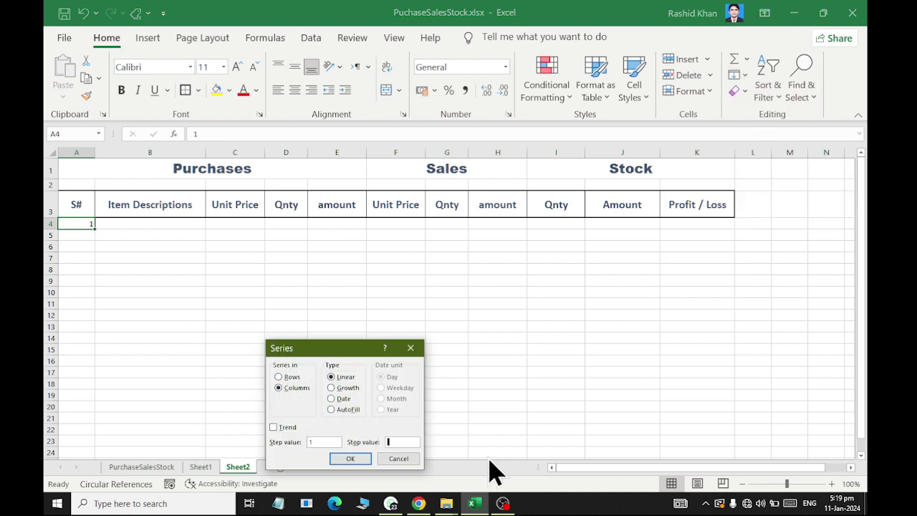
text(2)
key(Return)
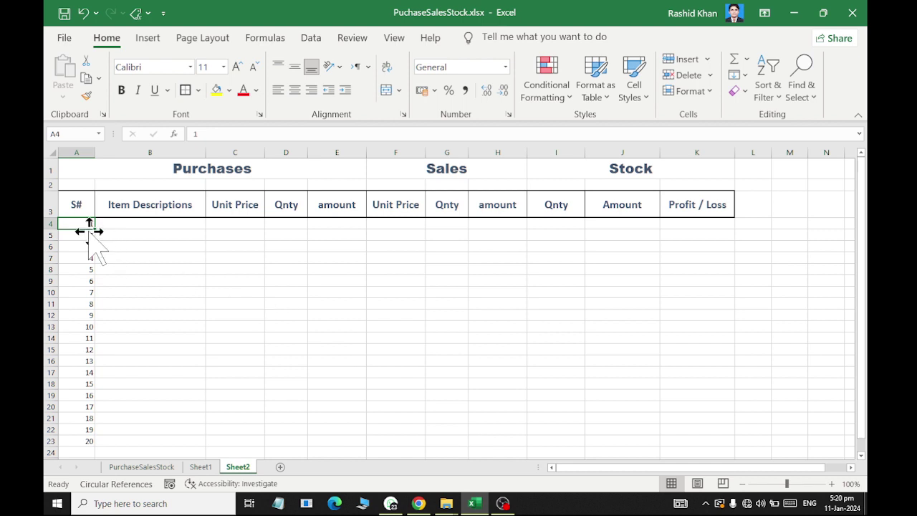
mouse_move(78, 222)
mouse_down()
mouse_move(603, 442)
mouse_move(678, 442)
mouse_up()
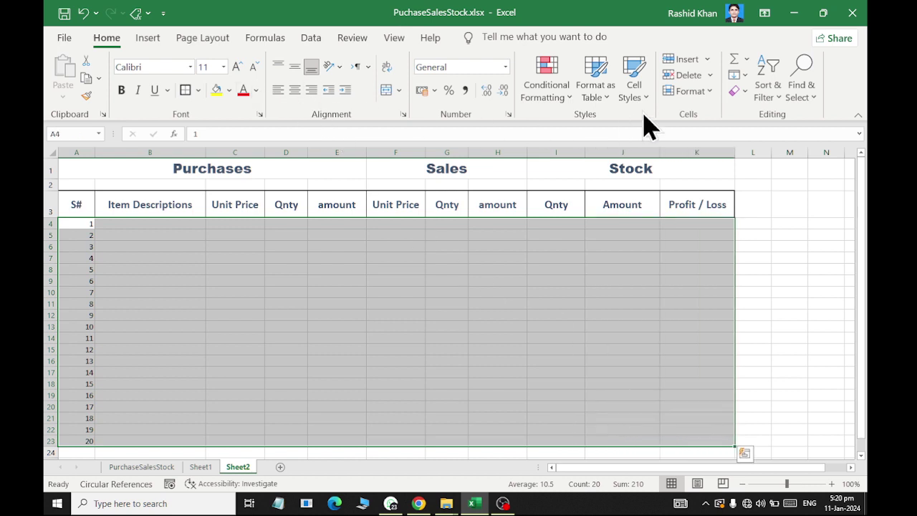
Set rows 4–23 to height 20, with font size 14 and centred alignment.
click(717, 97)
click(717, 127)
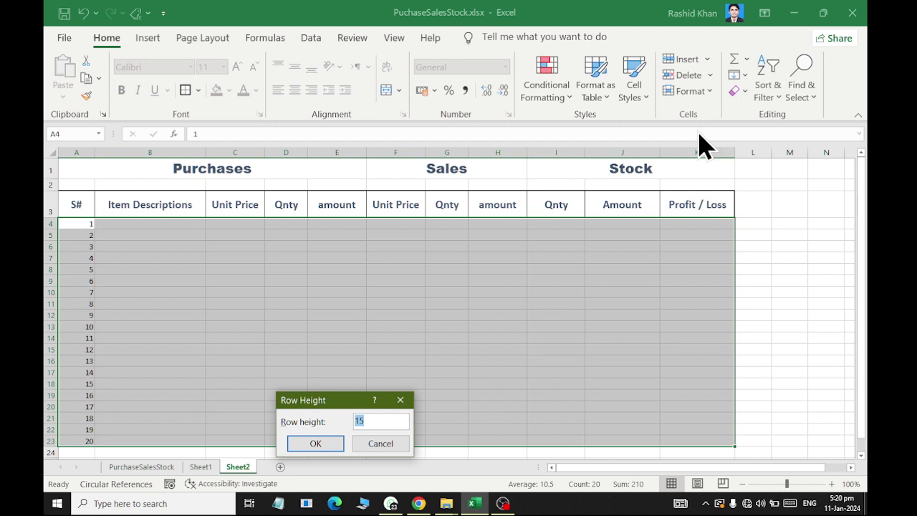
key(Return)
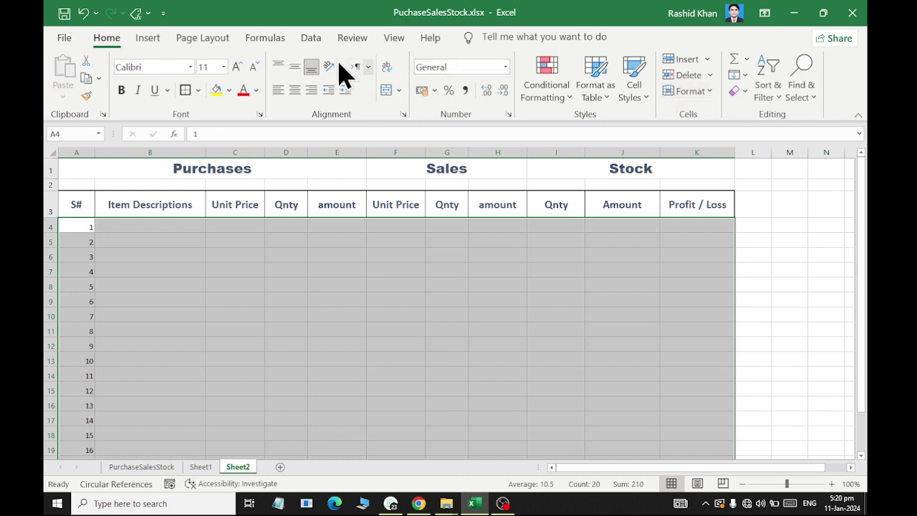
click(236, 67)
click(236, 67)
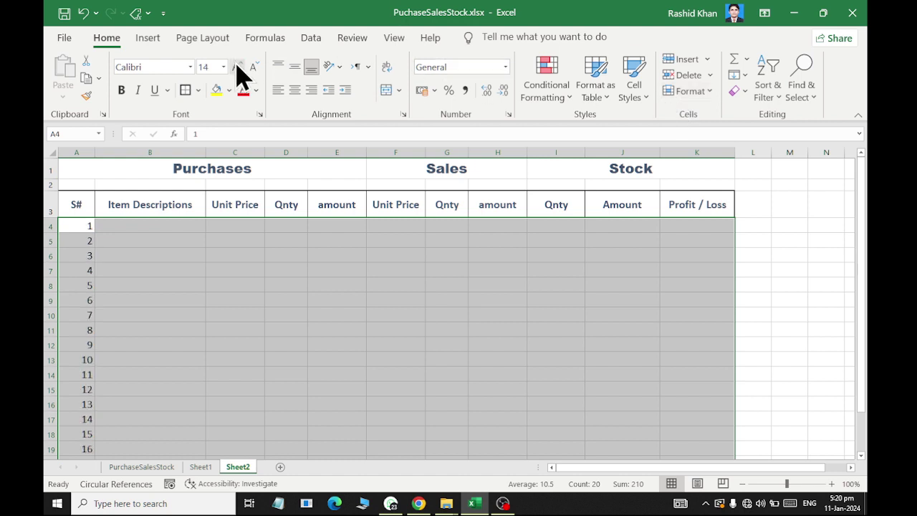
click(295, 91)
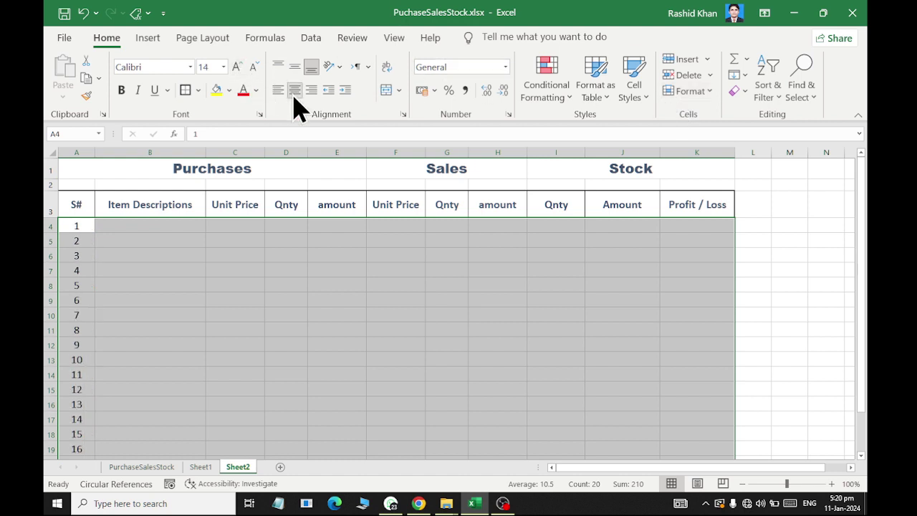
Give A4:K23 All Borders plus a Thick Outside Border.
click(199, 91)
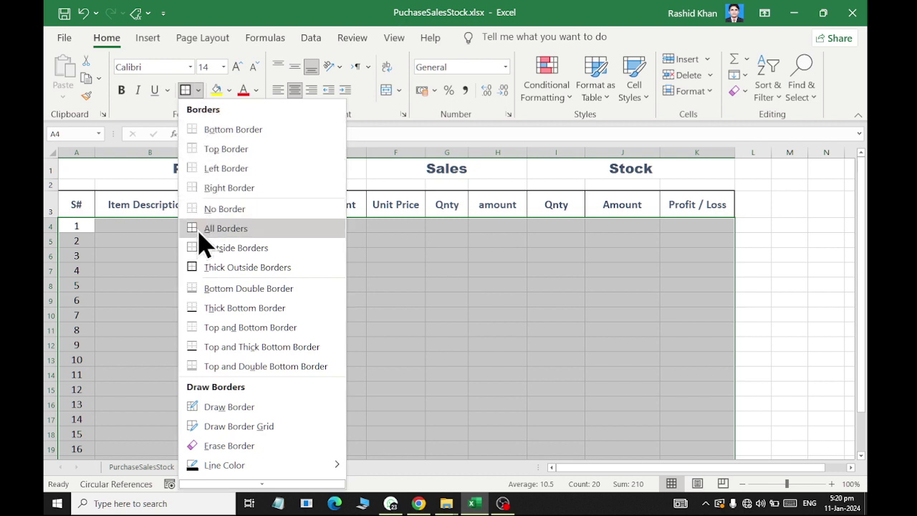
click(204, 228)
click(199, 90)
click(210, 268)
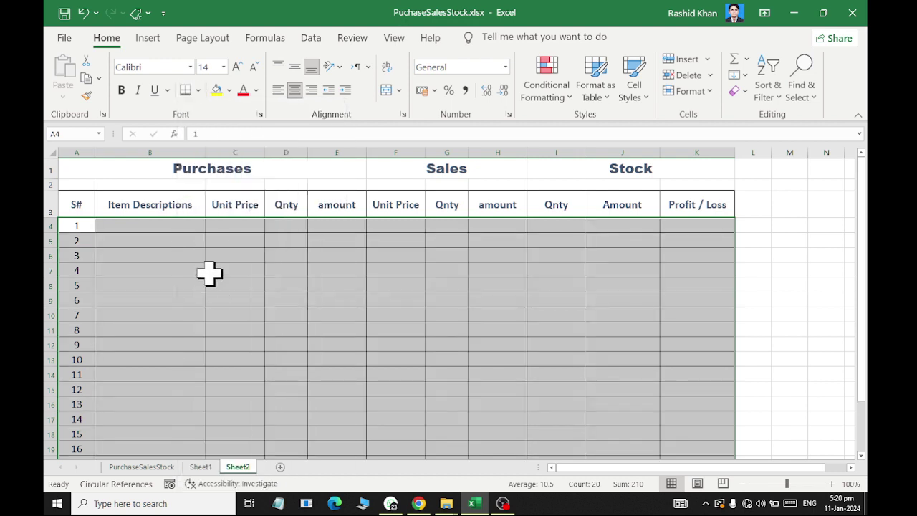
click(198, 91)
click(207, 265)
click(72, 224)
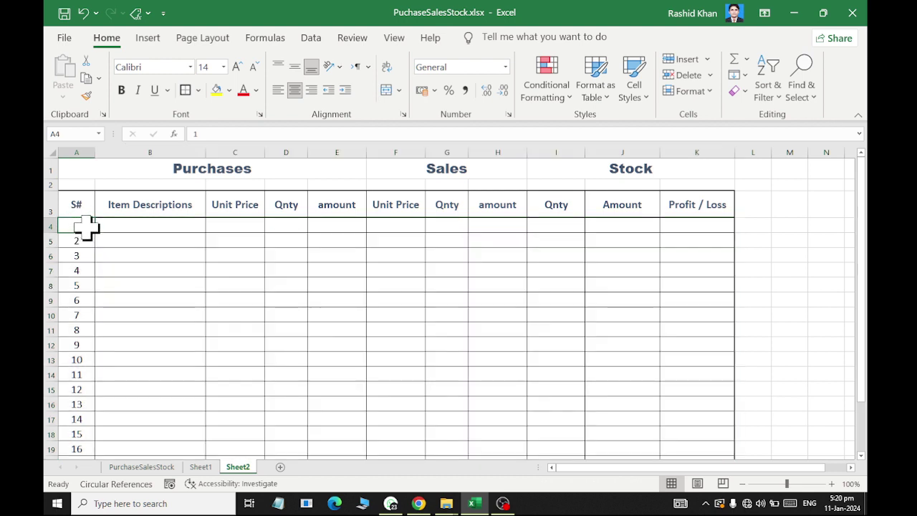
mouse_move(136, 225)
mouse_down()
mouse_move(324, 503)
mouse_move(332, 434)
mouse_up()
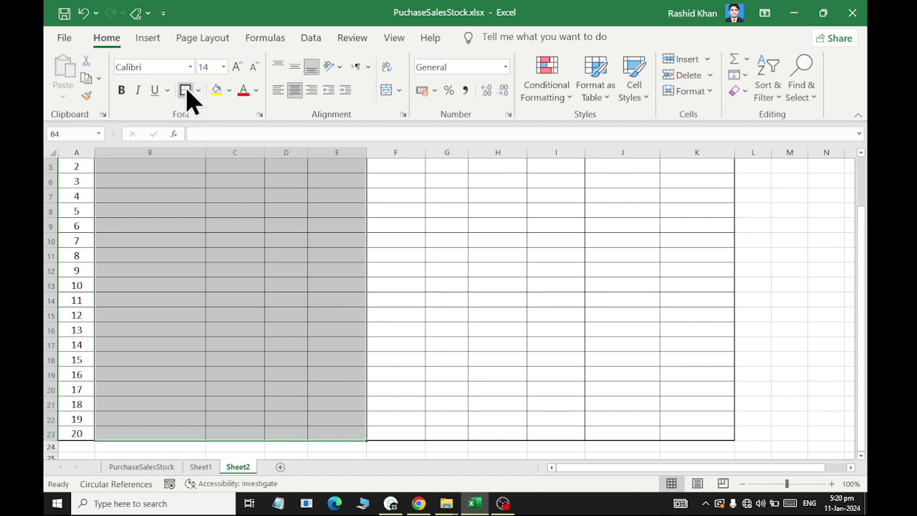
Add thick outside borders around B4:E23 (Purchases), F4:H23 (Sales) and I4:K23 (Stock).
scroll(372, 258, up, 2)
mouse_move(412, 225)
mouse_down()
mouse_move(548, 494)
mouse_move(541, 430)
mouse_up()
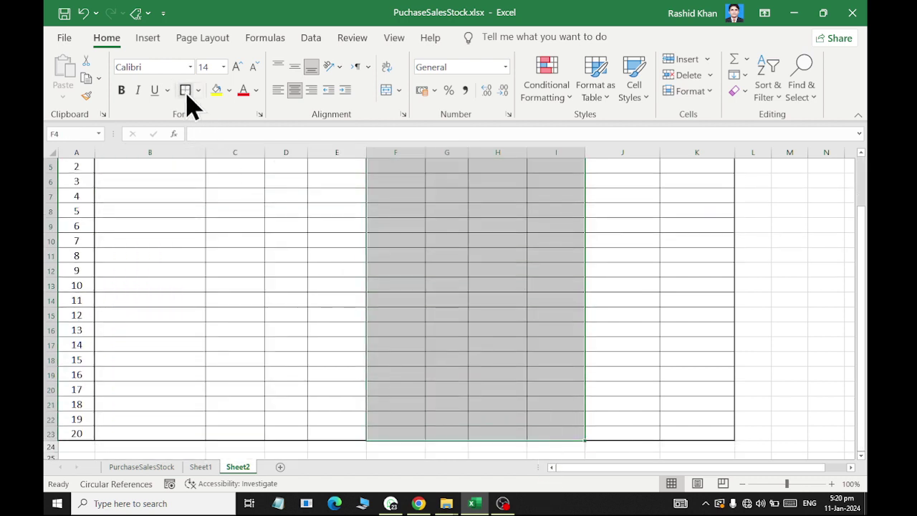
scroll(213, 143, up, 2)
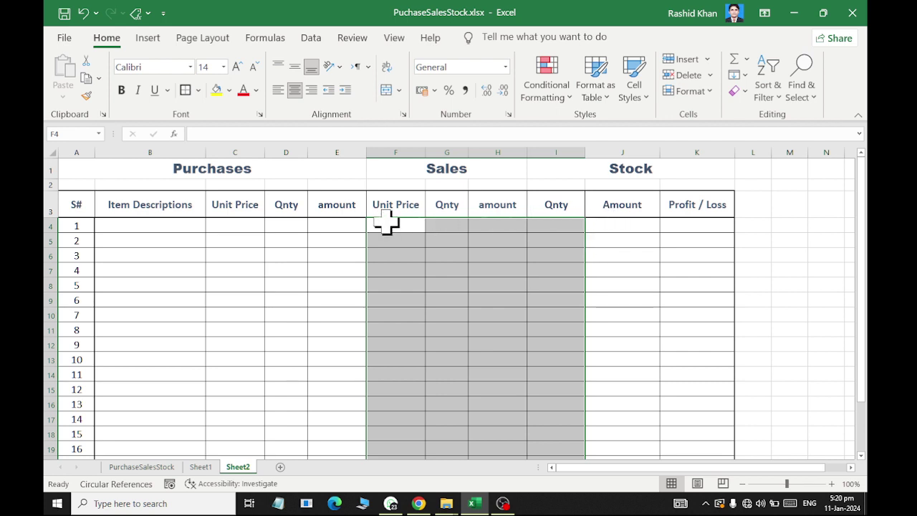
drag(388, 225, 496, 435)
scroll(440, 179, up, 2)
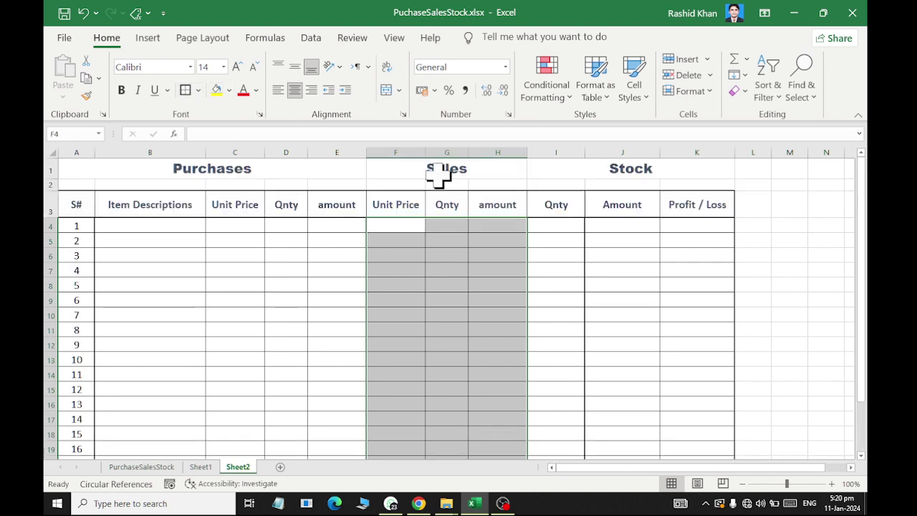
mouse_move(543, 225)
mouse_down()
mouse_move(704, 483)
mouse_move(698, 432)
mouse_up()
scroll(185, 104, up, 1)
click(387, 315)
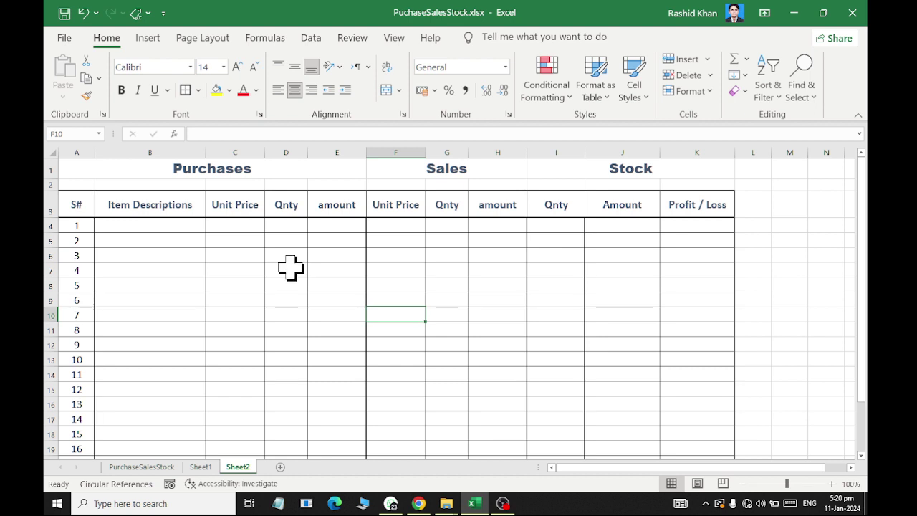
Fill the Purchases headers B3:E3 light green.
click(138, 236)
click(138, 229)
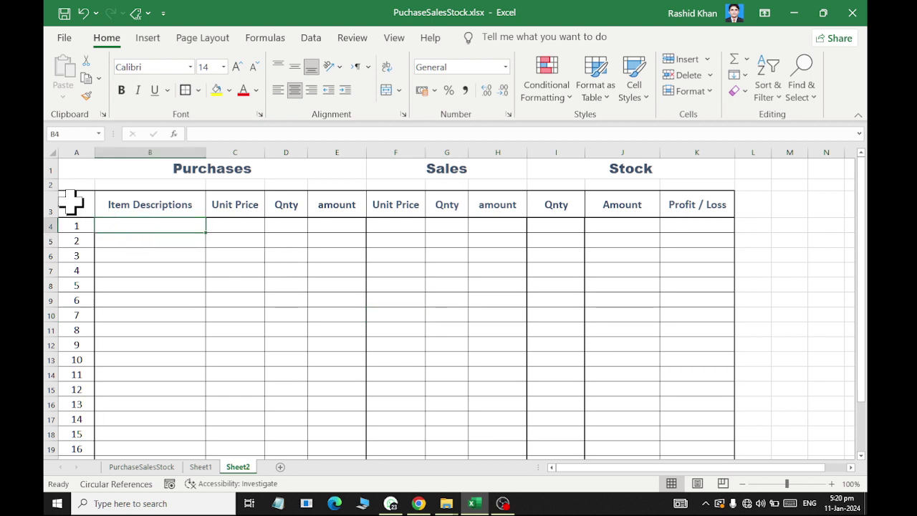
drag(72, 203, 295, 205)
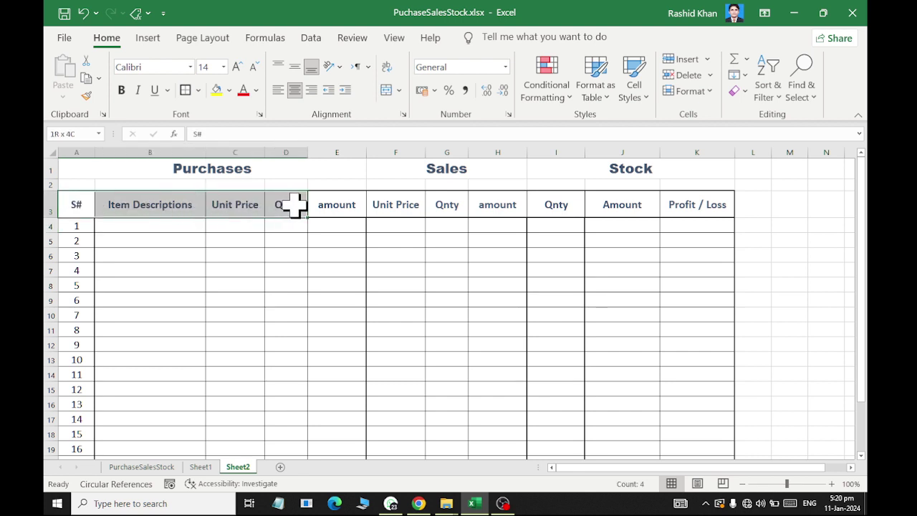
drag(137, 205, 323, 206)
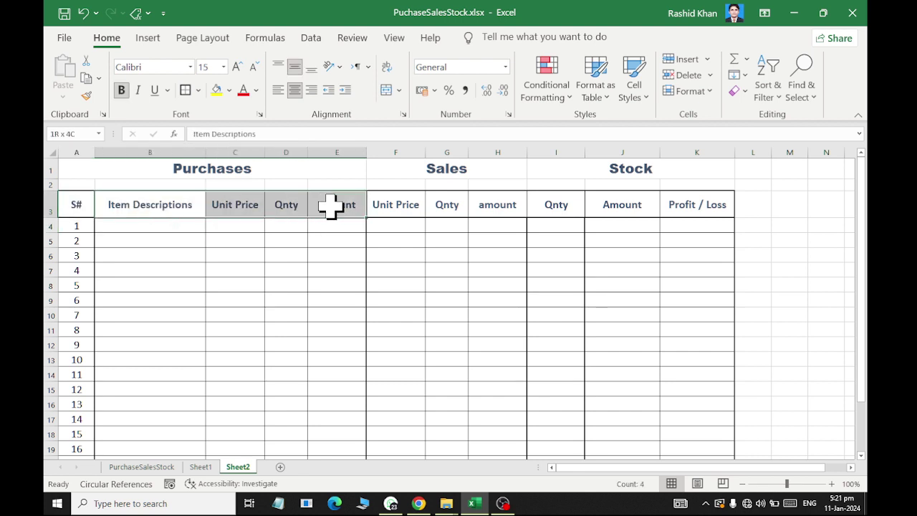
click(228, 90)
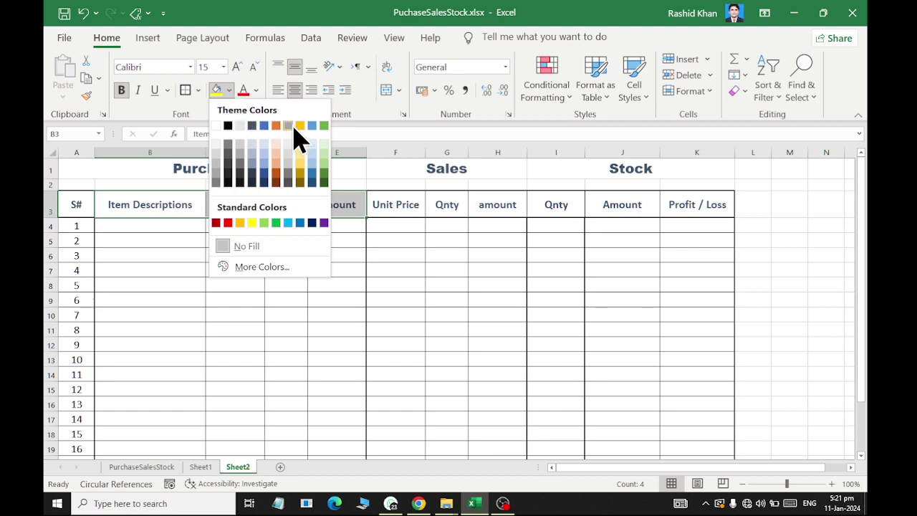
click(324, 150)
Fill the Sales headers F3:H3 light blue and the Stock headers I3:K3 light gold.
drag(401, 208, 502, 208)
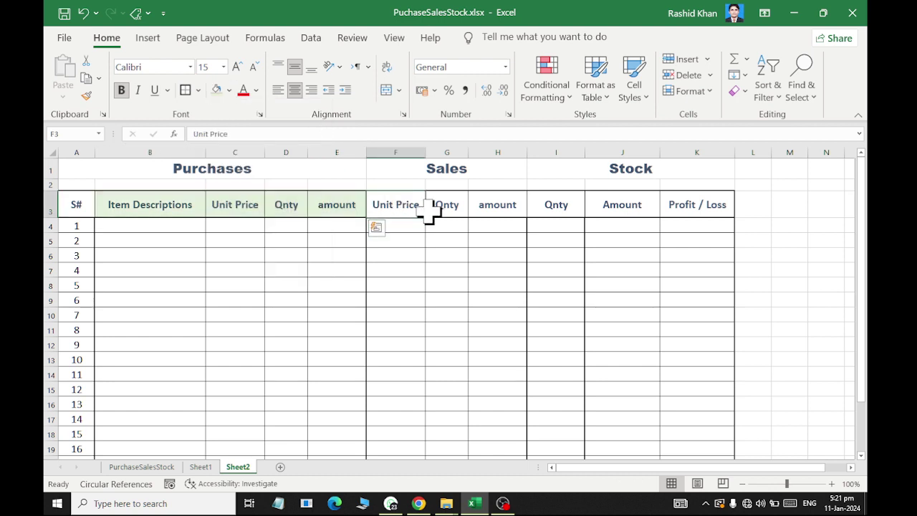
click(229, 91)
click(311, 147)
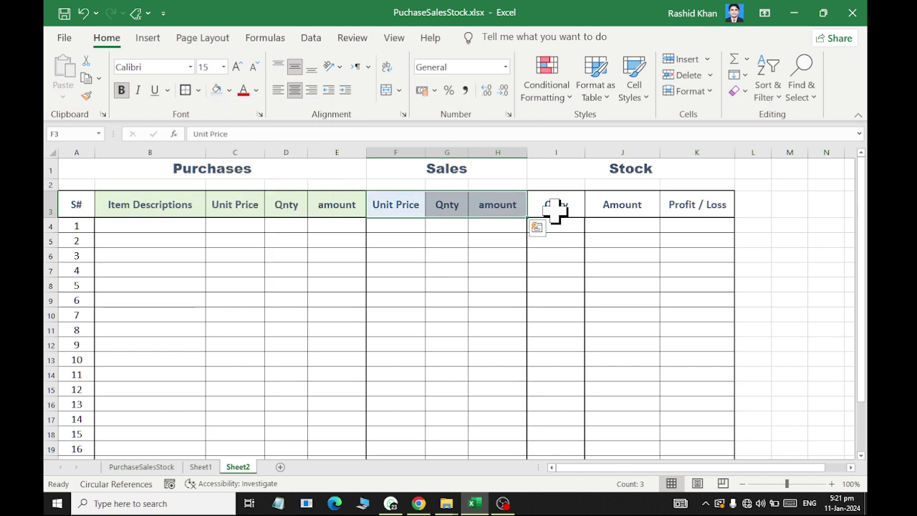
drag(556, 211, 717, 206)
click(228, 91)
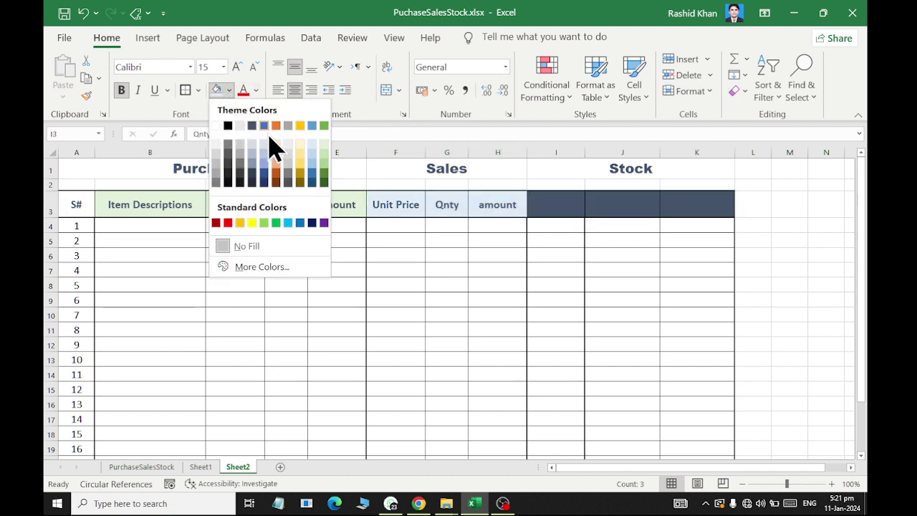
click(301, 150)
click(180, 271)
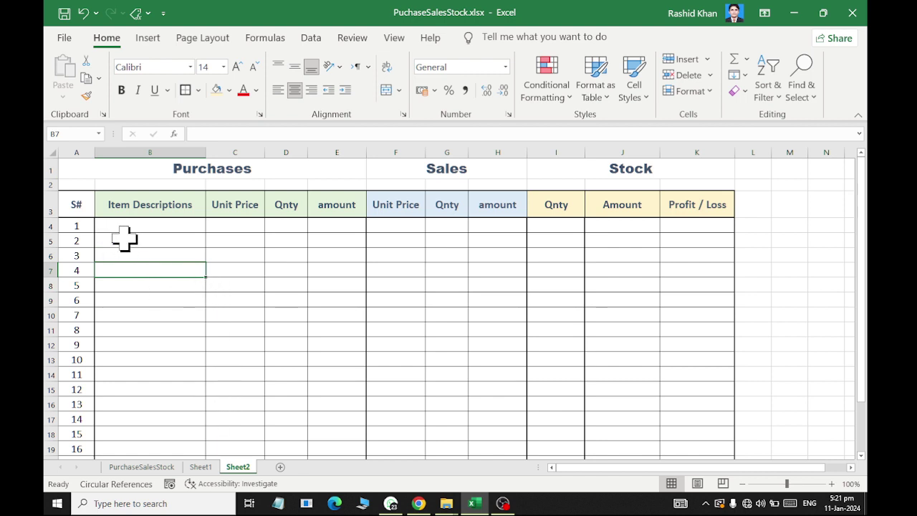
Fill B5:E5 light green.
click(188, 242)
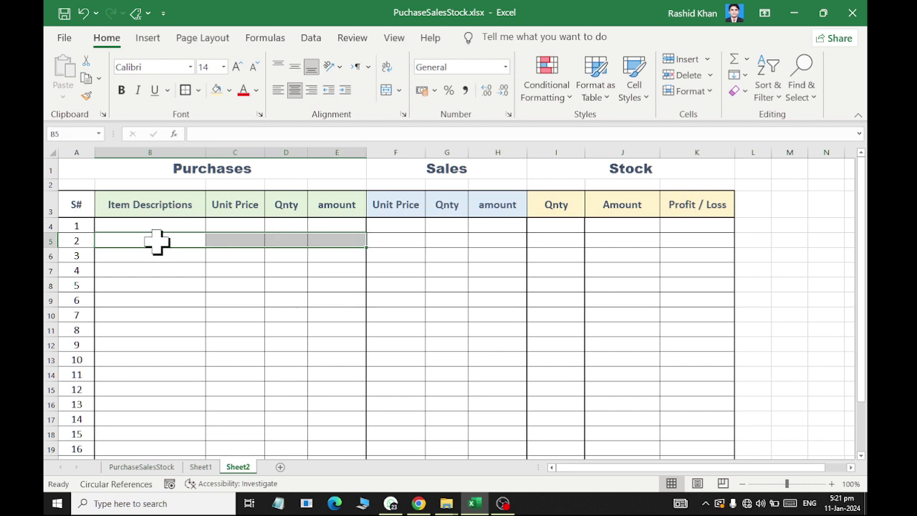
drag(276, 241, 334, 248)
click(229, 91)
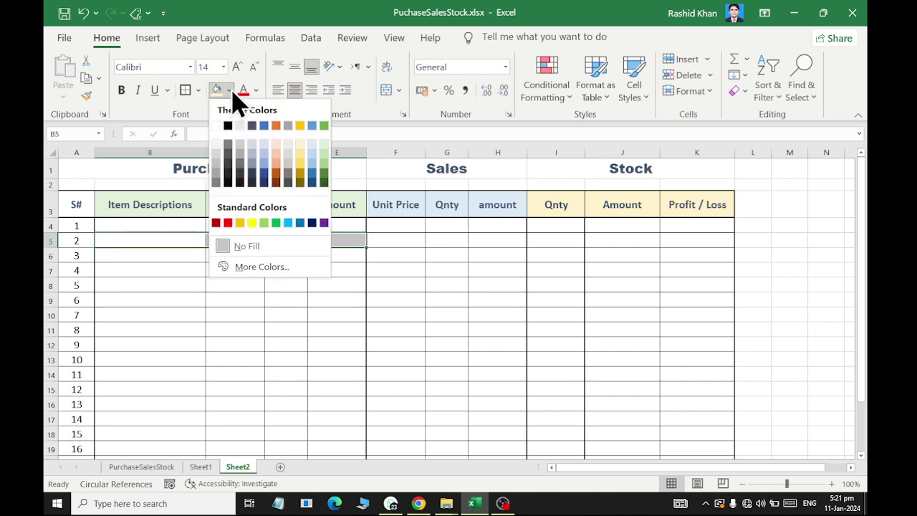
click(324, 154)
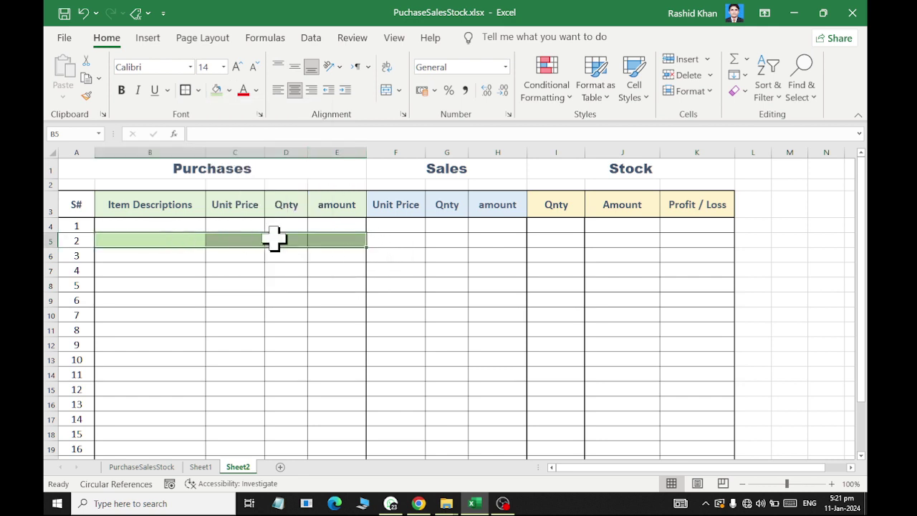
Copy the green banding with Format Painter onto B7:E7 and B9:E9.
click(86, 95)
click(130, 270)
drag(130, 270, 355, 271)
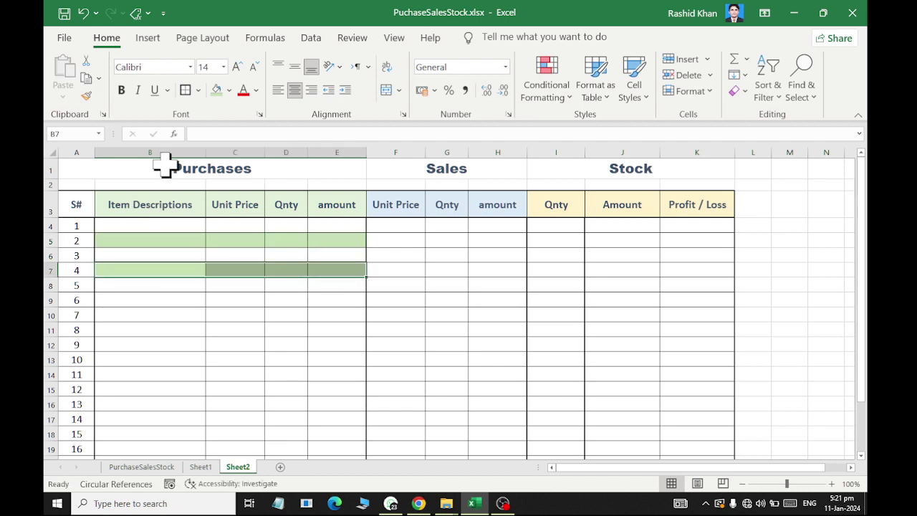
click(86, 95)
scroll(136, 187, down, 1)
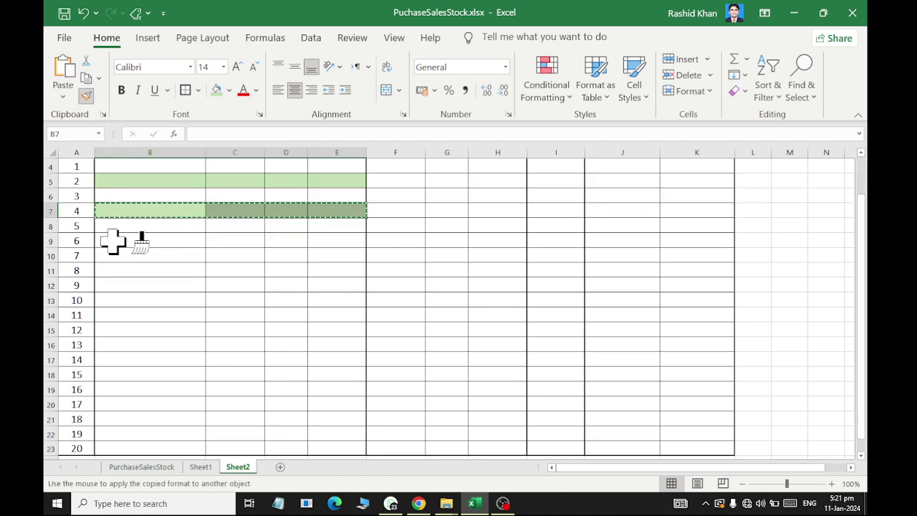
drag(114, 241, 355, 241)
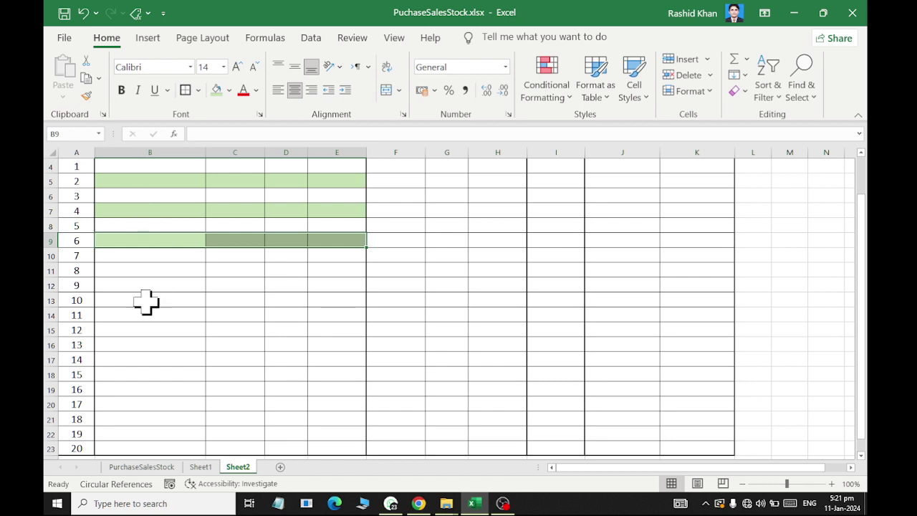
drag(110, 271, 322, 270)
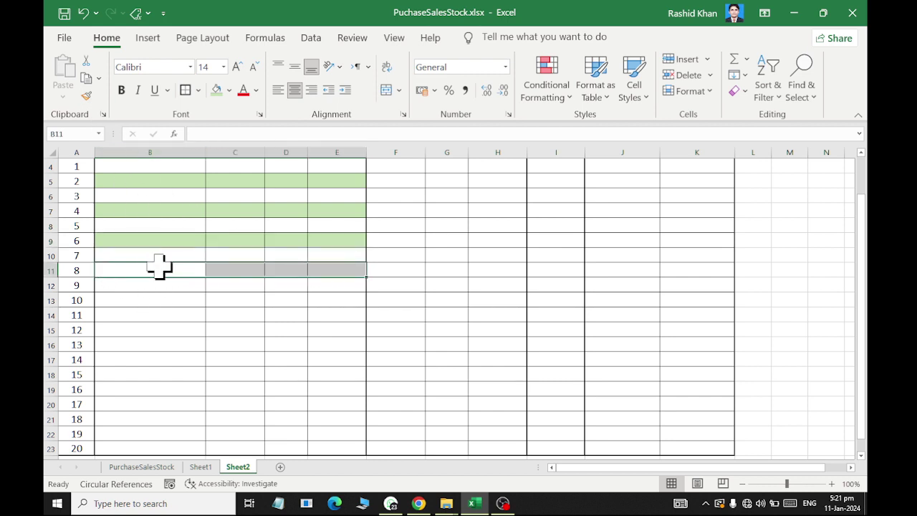
click(251, 301)
scroll(266, 309, up, 1)
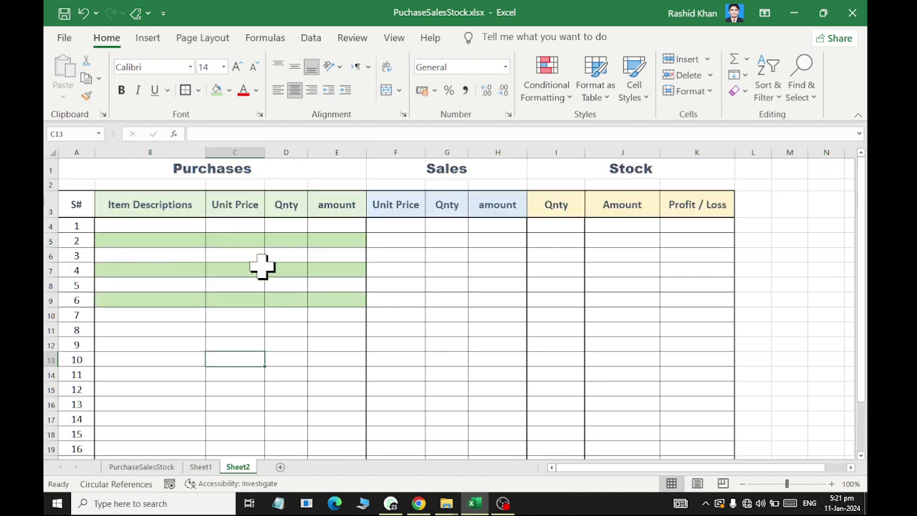
mouse_move(381, 239)
mouse_down()
mouse_move(544, 240)
mouse_move(502, 243)
mouse_up()
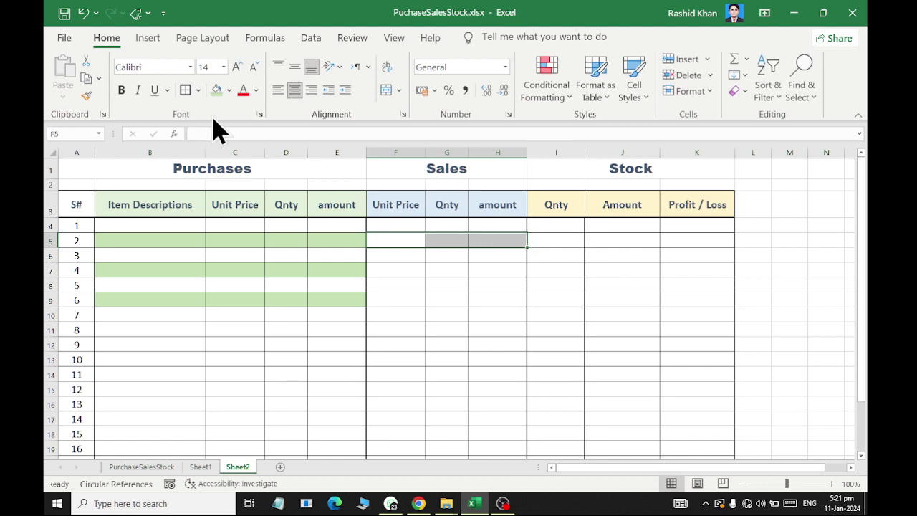
Fill F5:H5, F7:H7 and F9:H9 light blue under Sales.
click(230, 90)
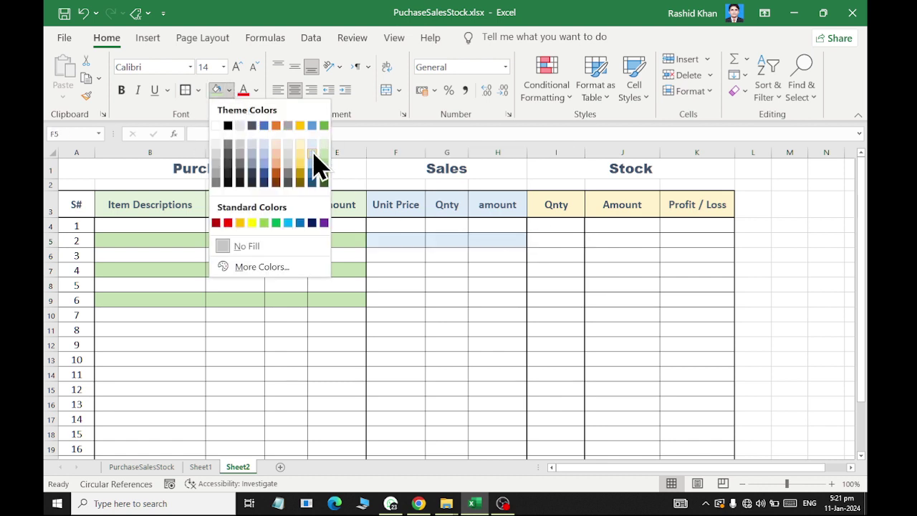
click(313, 152)
drag(387, 273, 483, 270)
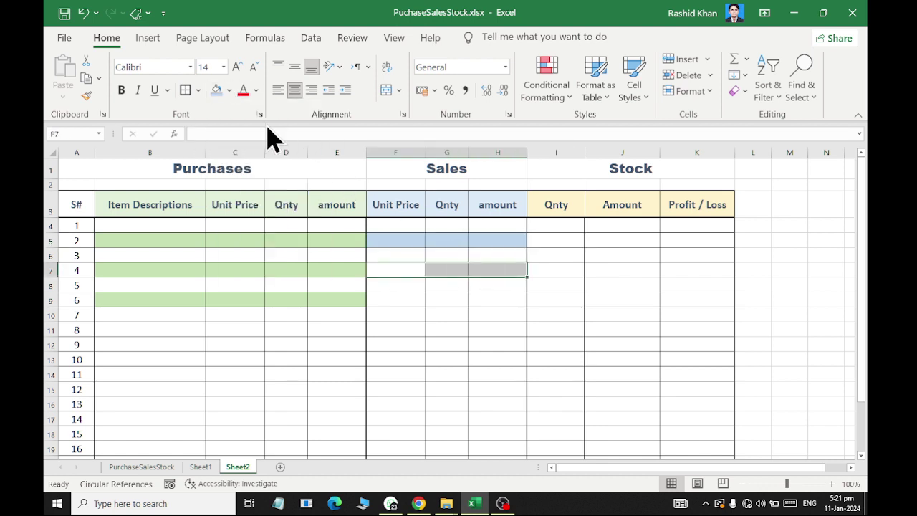
click(218, 91)
drag(390, 299, 502, 299)
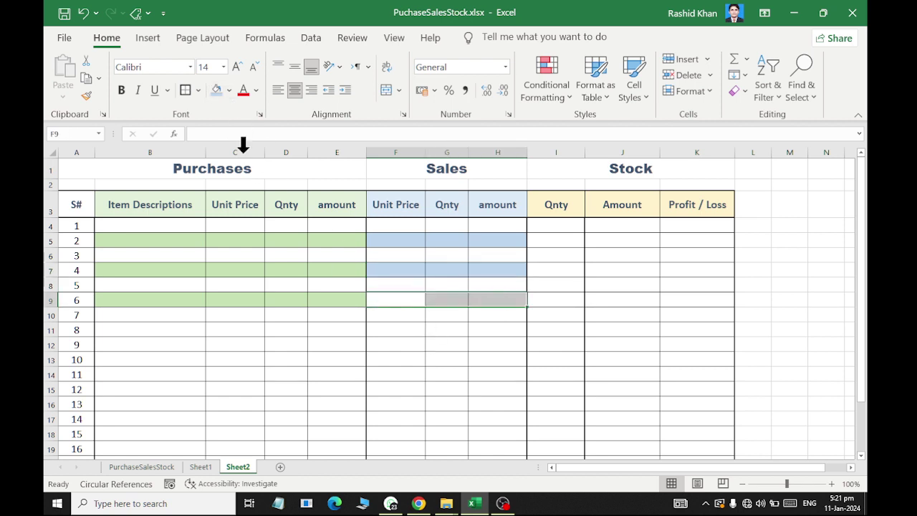
click(218, 91)
Fill I5:K5, I7:K7 and I9:K9 light gold under Stock.
drag(561, 240, 710, 241)
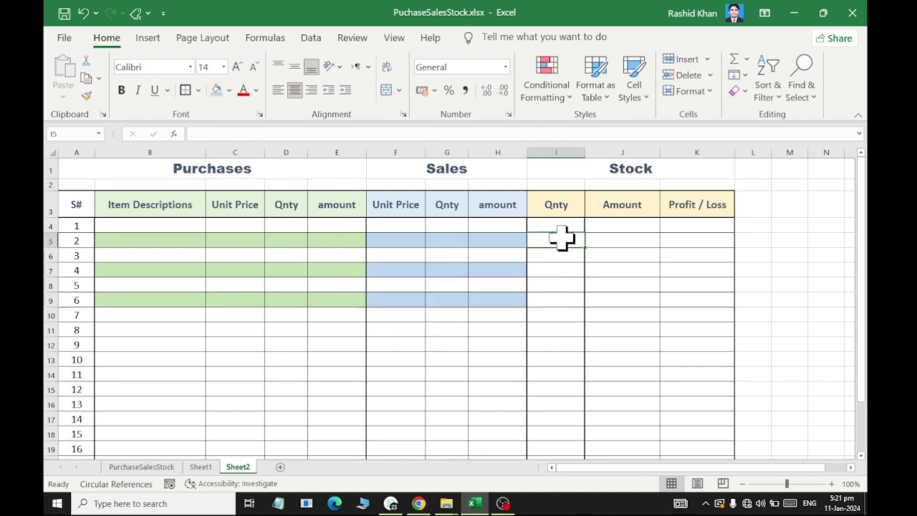
click(229, 91)
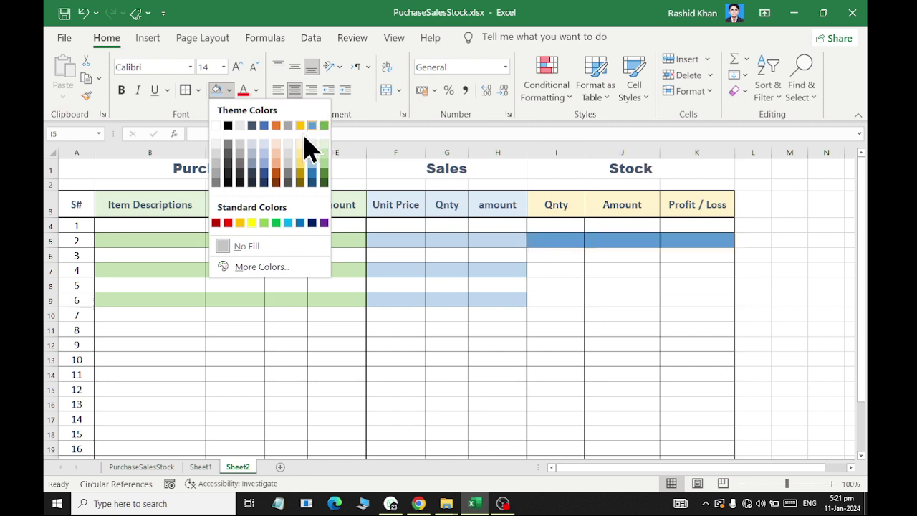
click(299, 168)
mouse_move(544, 271)
mouse_down()
mouse_move(700, 276)
mouse_move(565, 270)
mouse_move(648, 305)
mouse_move(686, 307)
mouse_up()
click(217, 90)
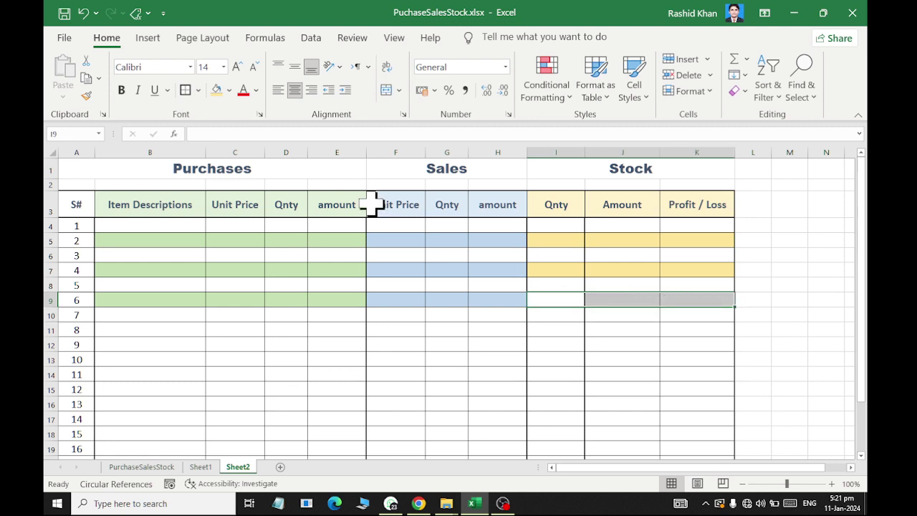
click(217, 90)
drag(136, 226, 704, 433)
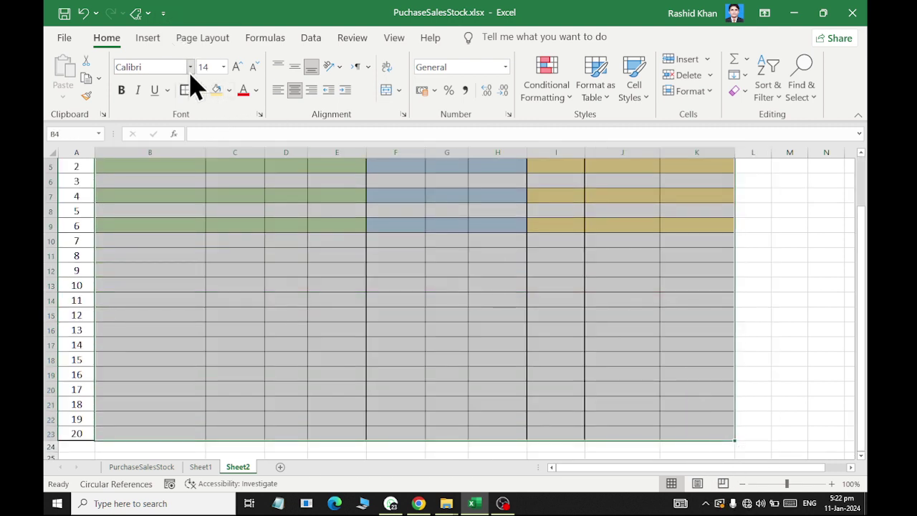
Set the table body B4:K23 font to Arial.
click(190, 66)
scroll(205, 349, down, 4)
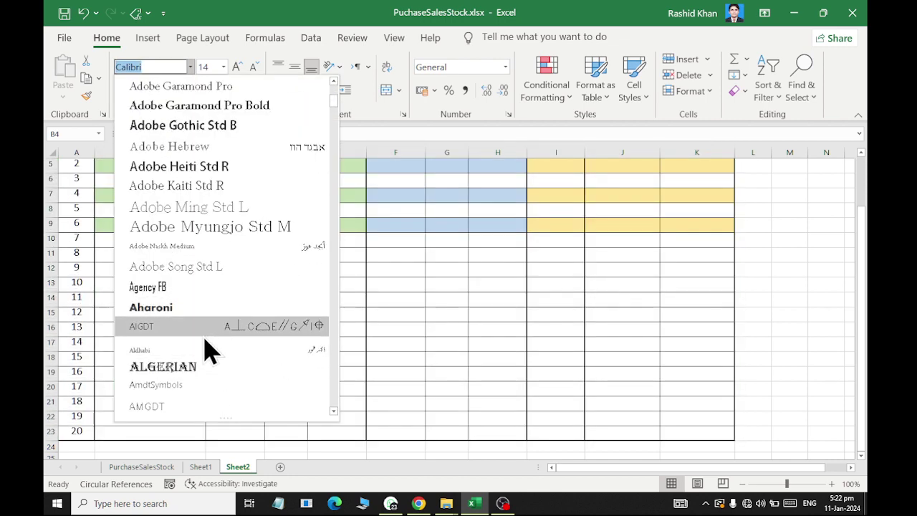
scroll(205, 358, down, 3)
click(207, 334)
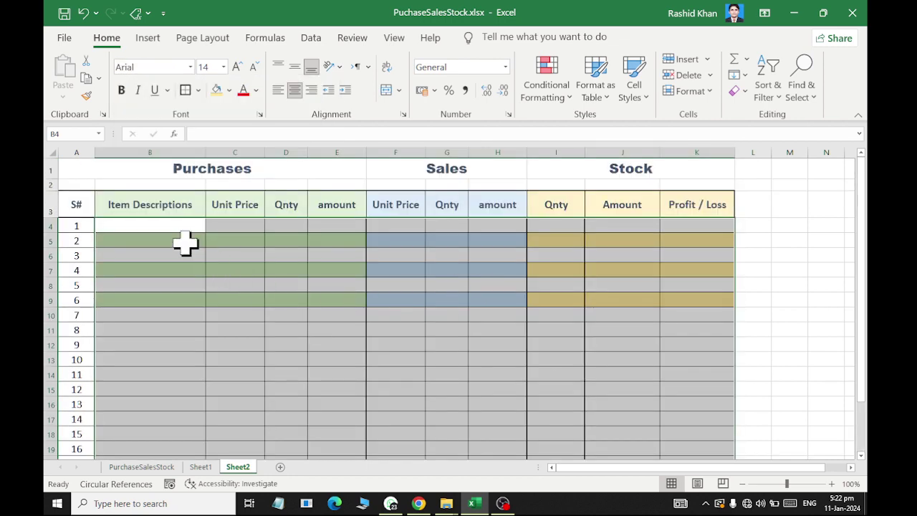
click(162, 240)
Fill the Purchases title green, the Sales title blue and the Stock title gold.
click(205, 172)
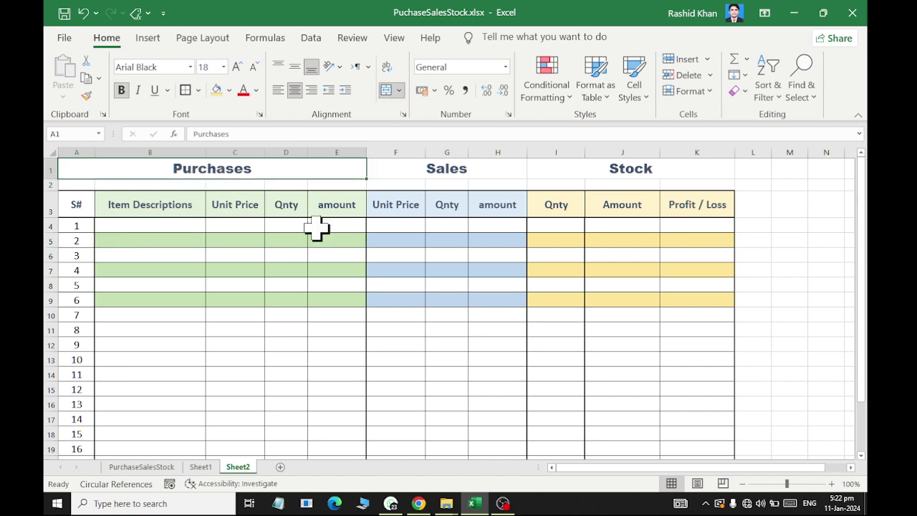
click(199, 90)
click(228, 91)
click(229, 91)
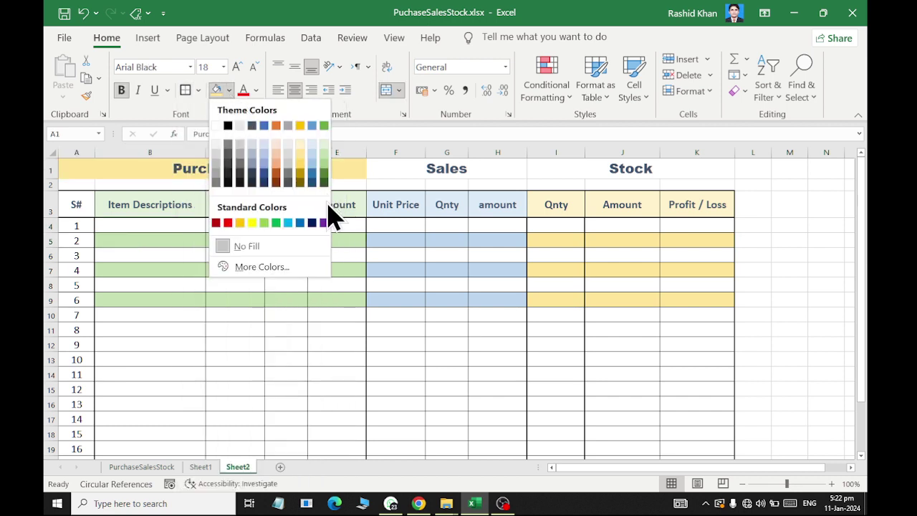
click(281, 221)
click(430, 172)
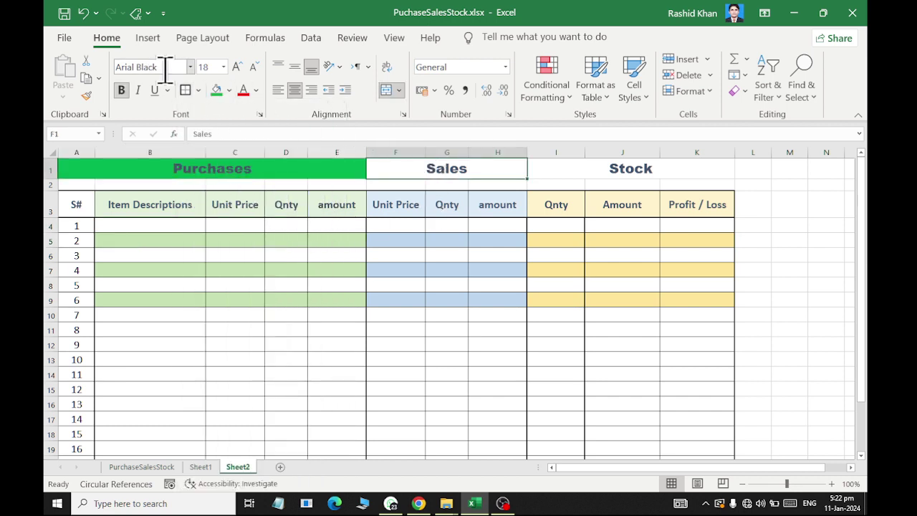
click(229, 90)
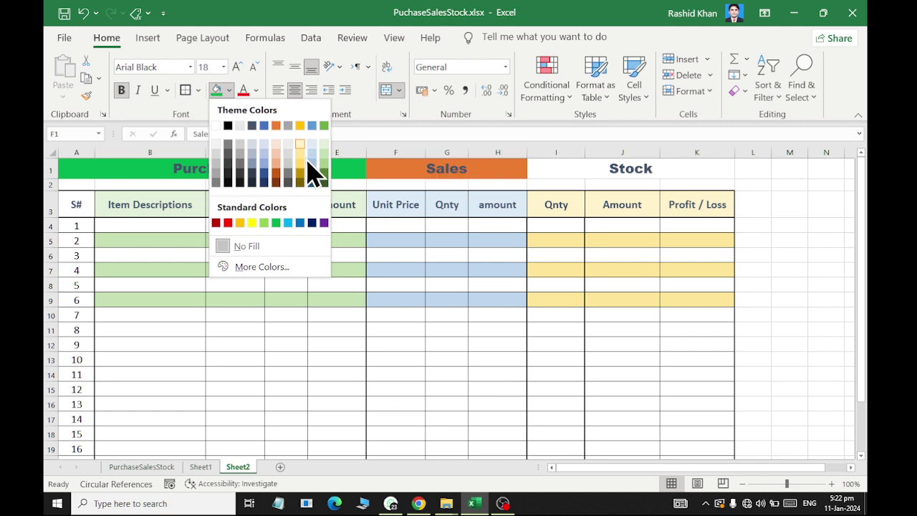
click(288, 223)
click(554, 173)
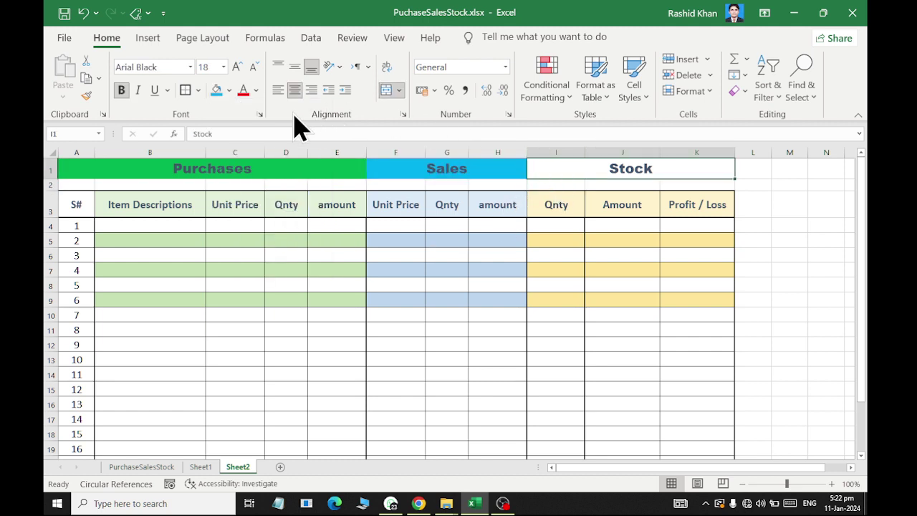
click(228, 90)
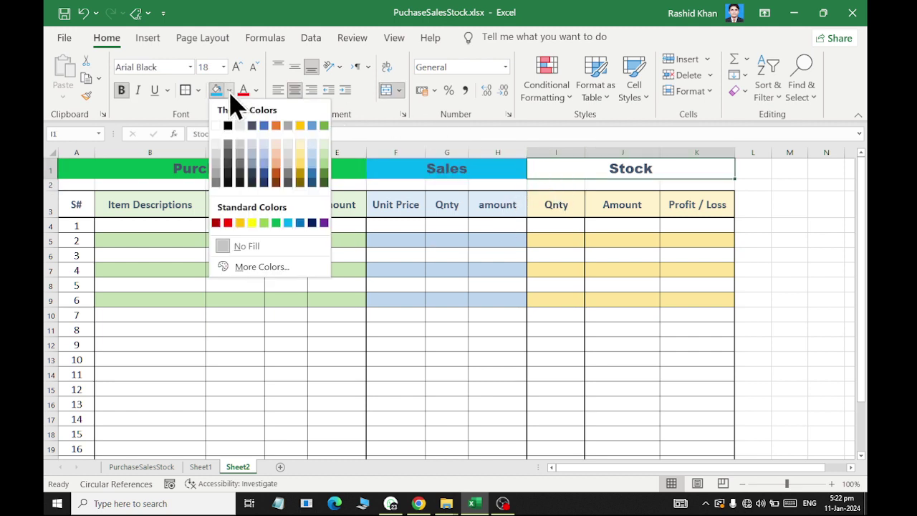
click(301, 169)
Make the title text white on the coloured title fills.
click(256, 168)
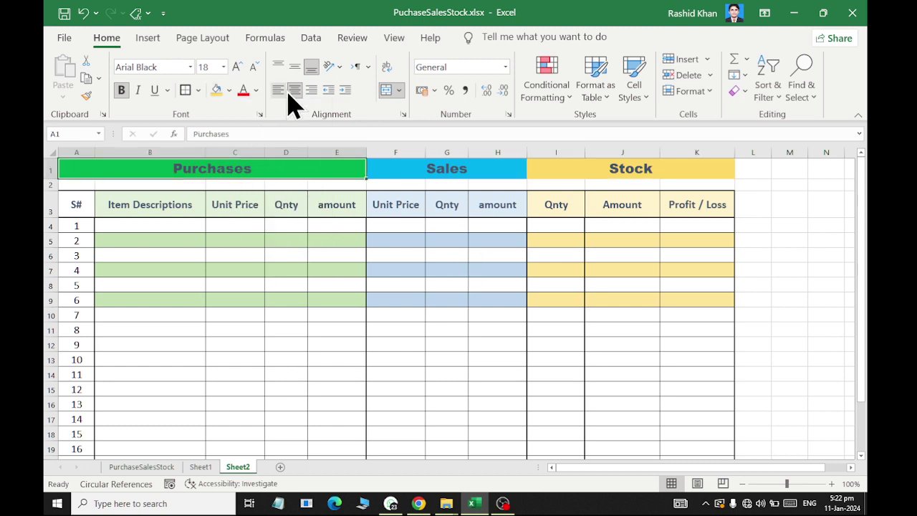
click(256, 91)
click(249, 148)
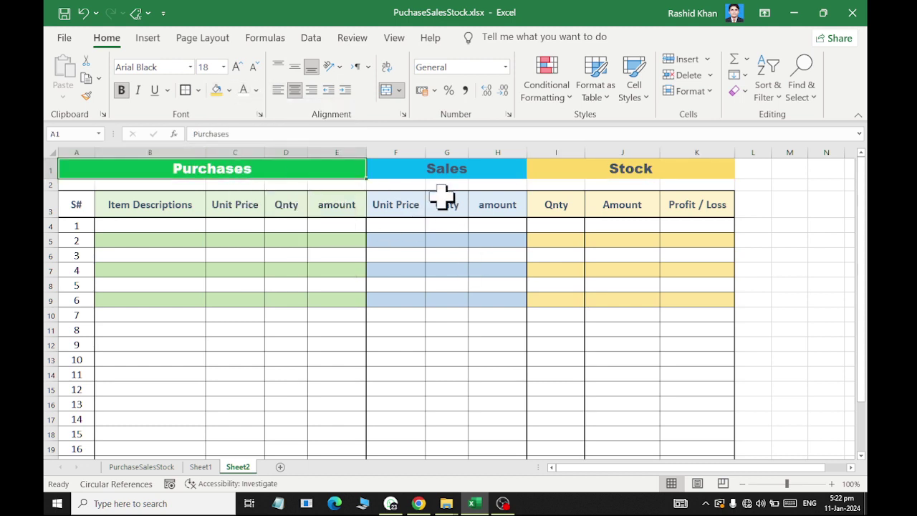
click(415, 170)
click(243, 91)
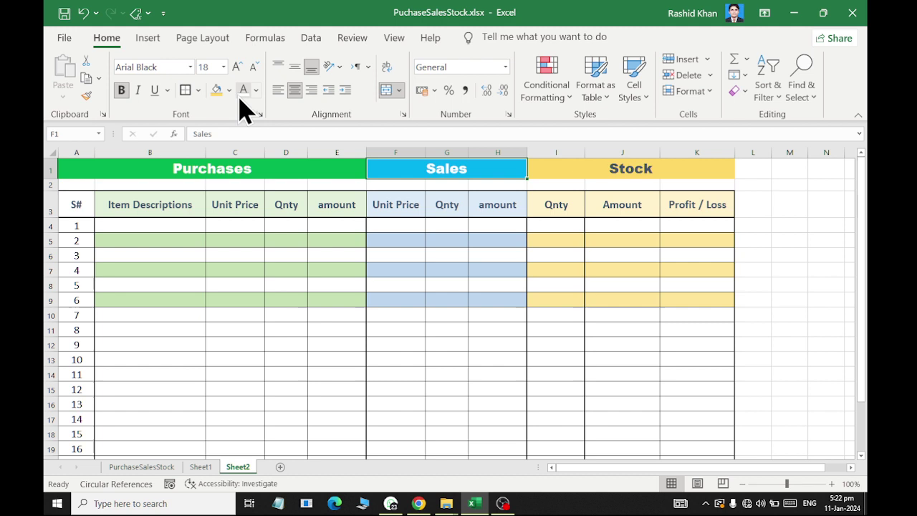
click(654, 172)
click(373, 337)
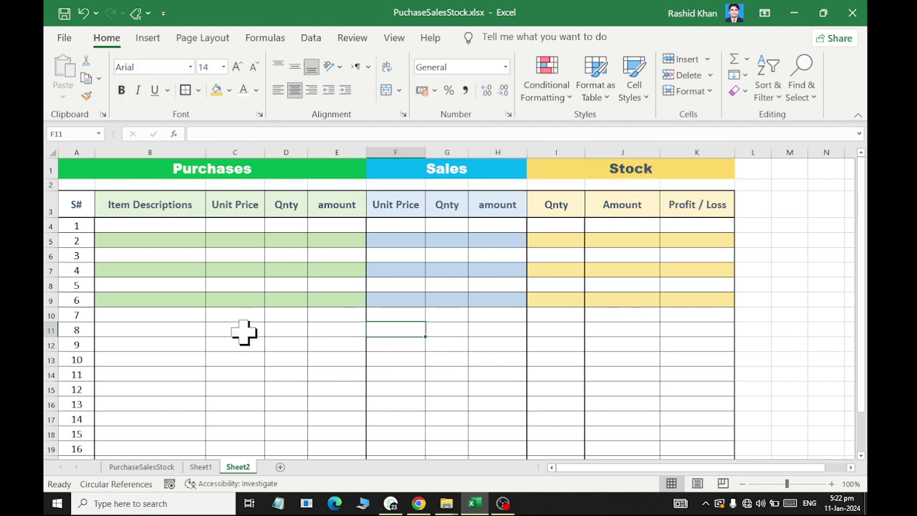
Switch to Page Layout view and set the paper size to A4.
click(697, 484)
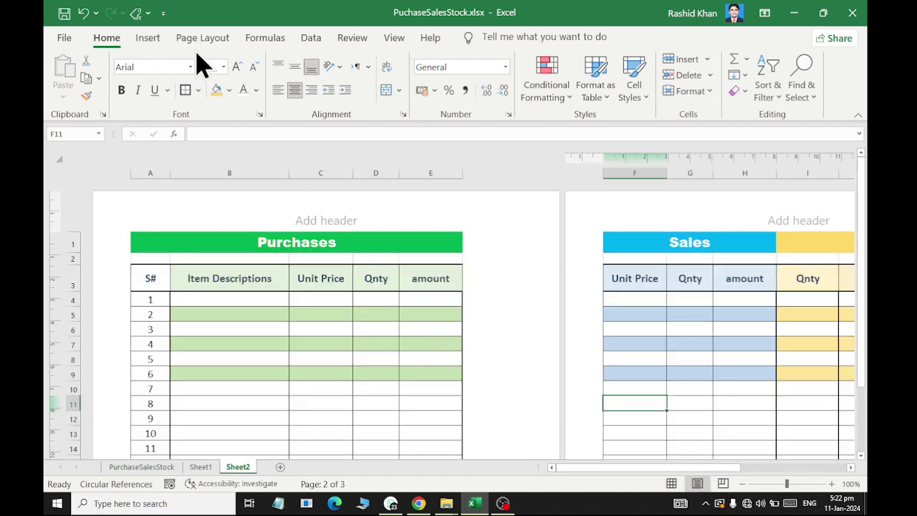
scroll(324, 247, down, 3)
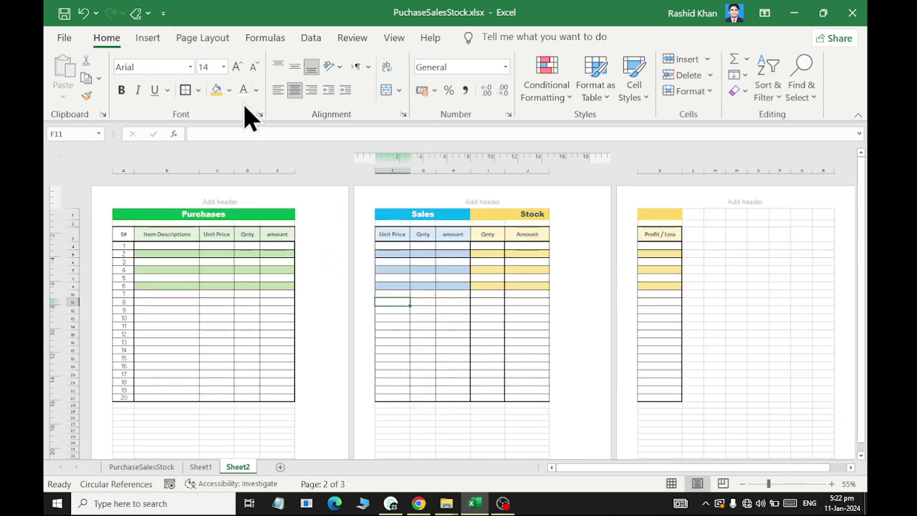
click(209, 37)
click(244, 90)
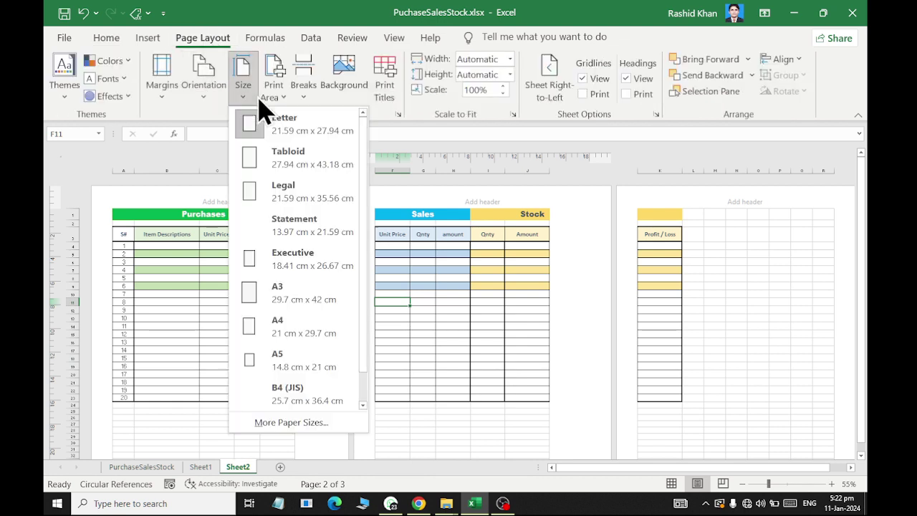
click(293, 326)
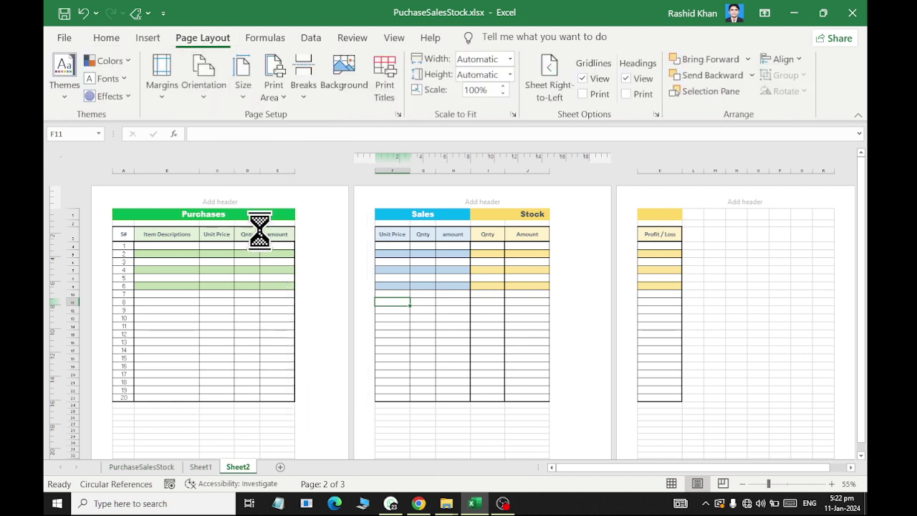
Set custom margins of top 1 and bottom 0.5, centred horizontally and vertically.
click(170, 98)
click(218, 386)
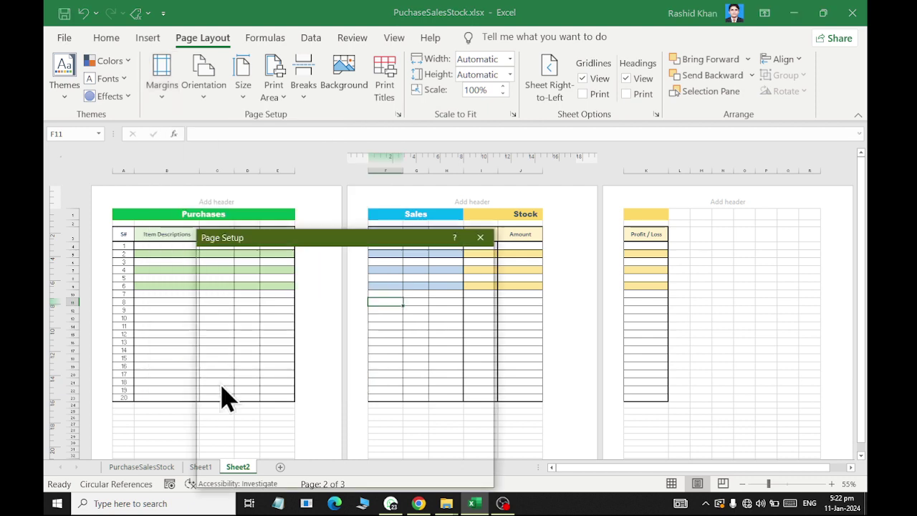
double_click(283, 337)
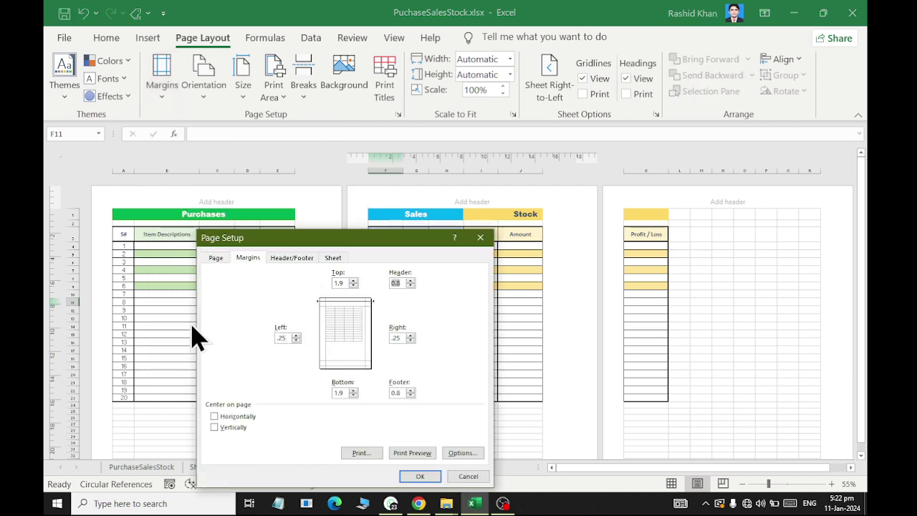
double_click(338, 283)
text(1)
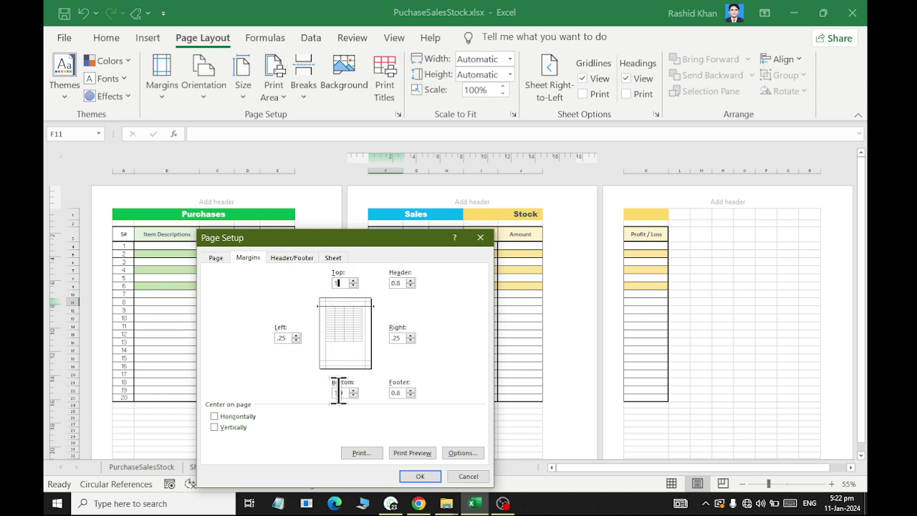
double_click(339, 392)
text(.5)
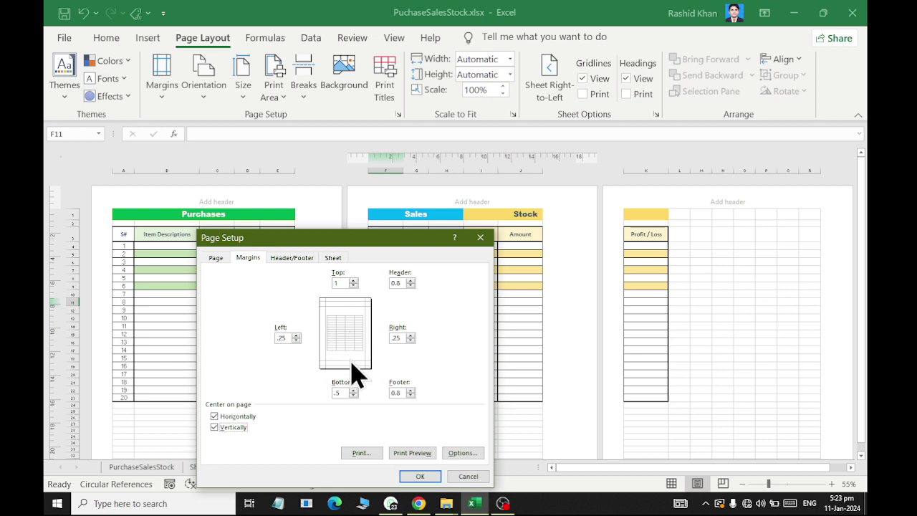
click(410, 476)
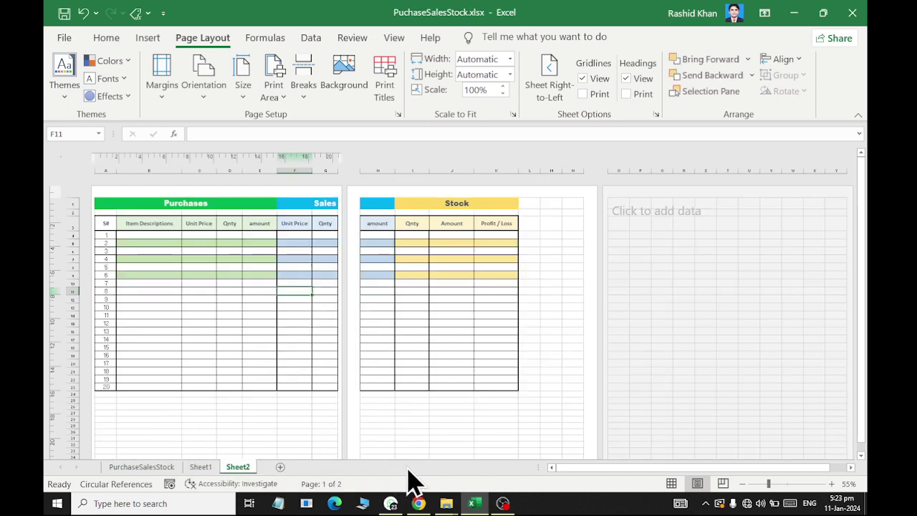
Change the page orientation to Landscape.
click(282, 339)
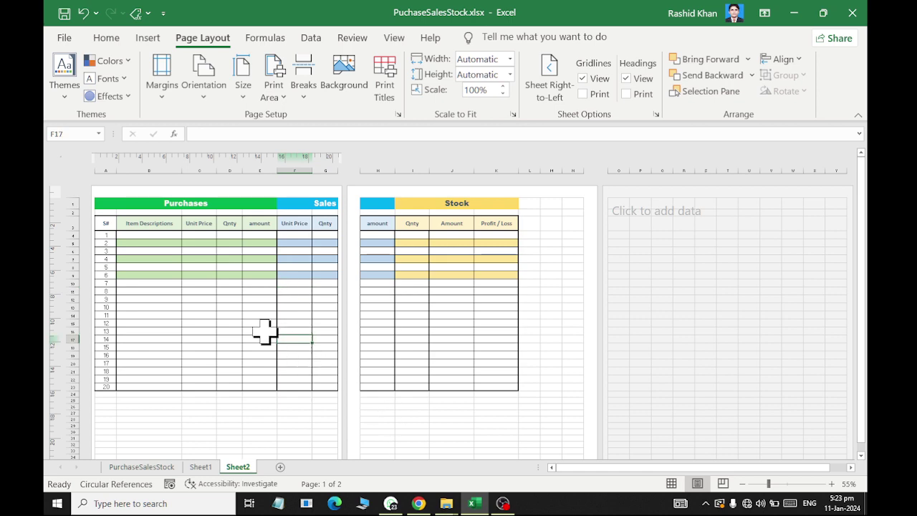
click(208, 89)
click(223, 165)
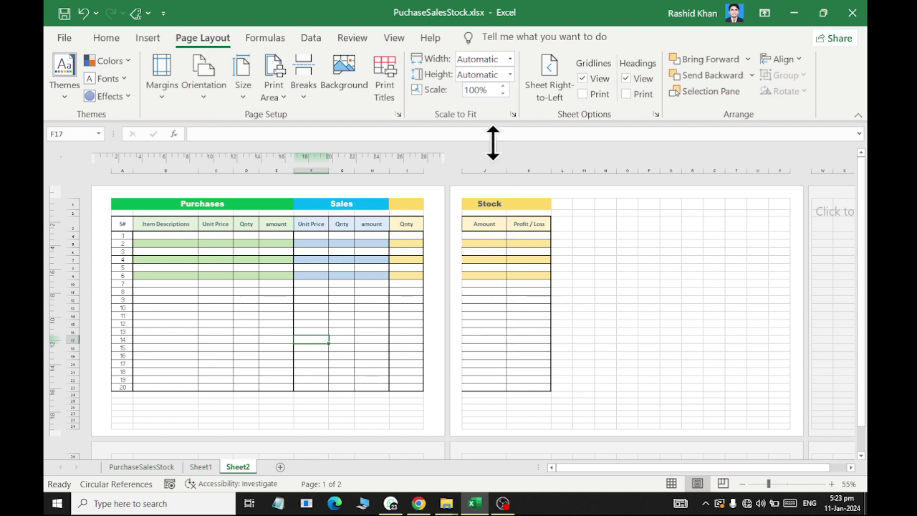
Lower the print scale to 85%, dismissing each circular-reference warning.
click(503, 94)
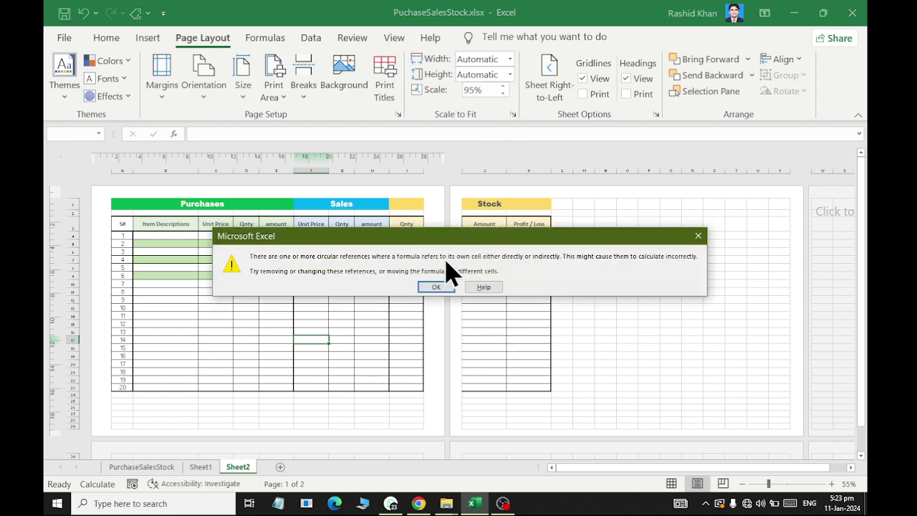
click(445, 285)
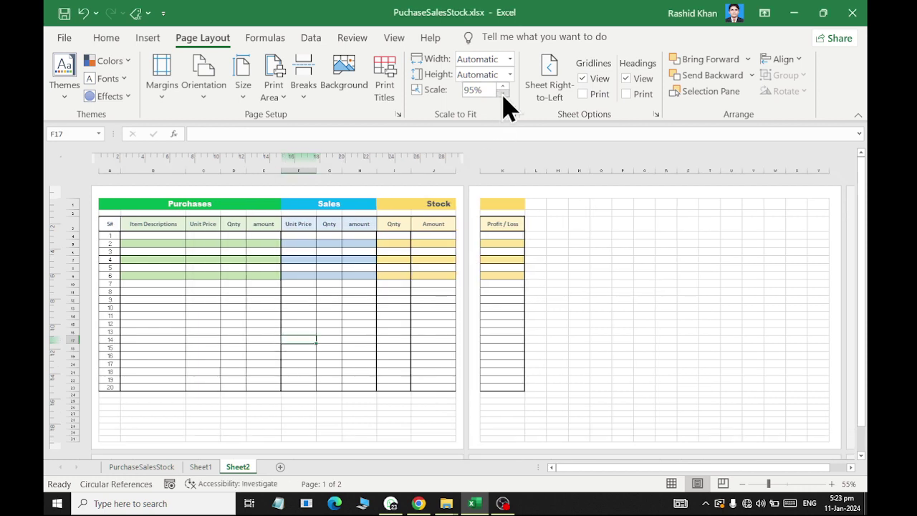
click(503, 93)
click(443, 286)
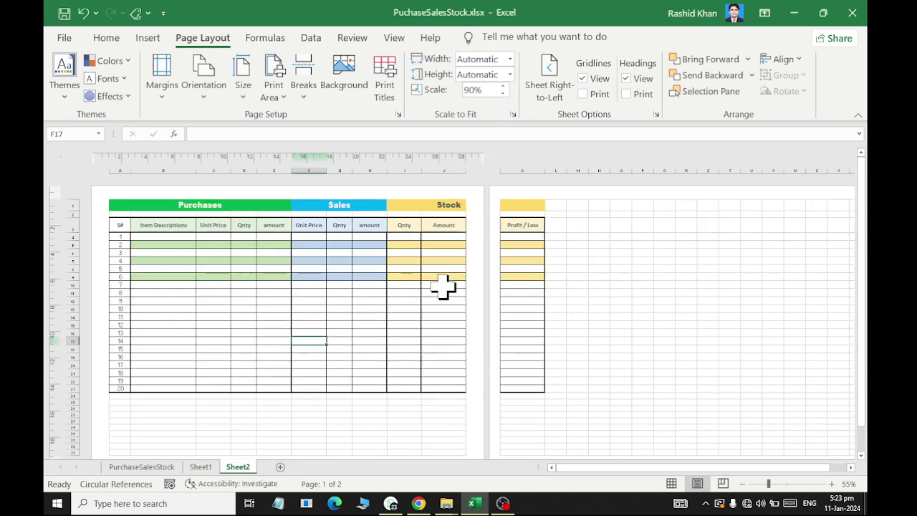
click(504, 93)
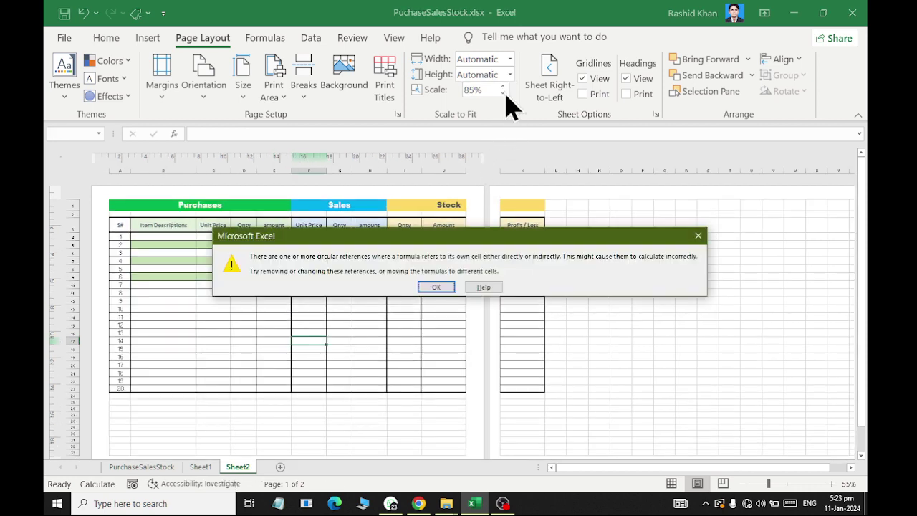
click(442, 286)
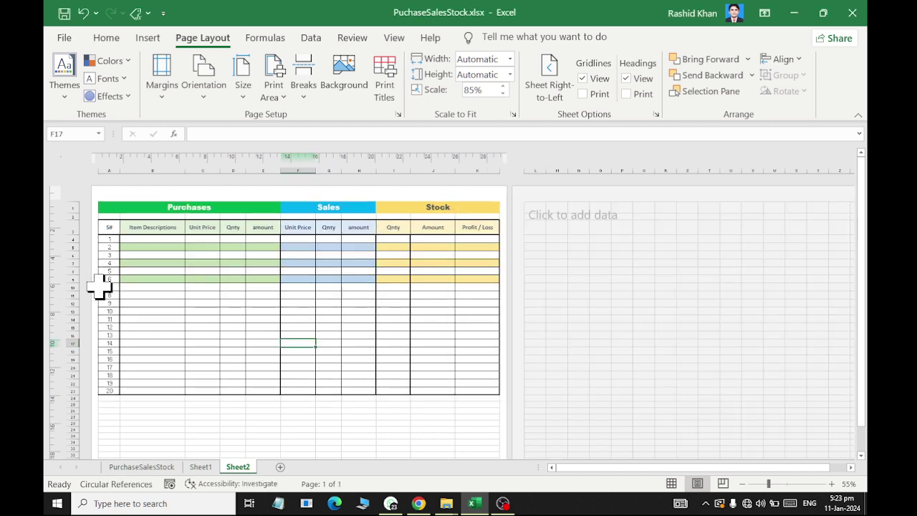
scroll(111, 344, down, 3)
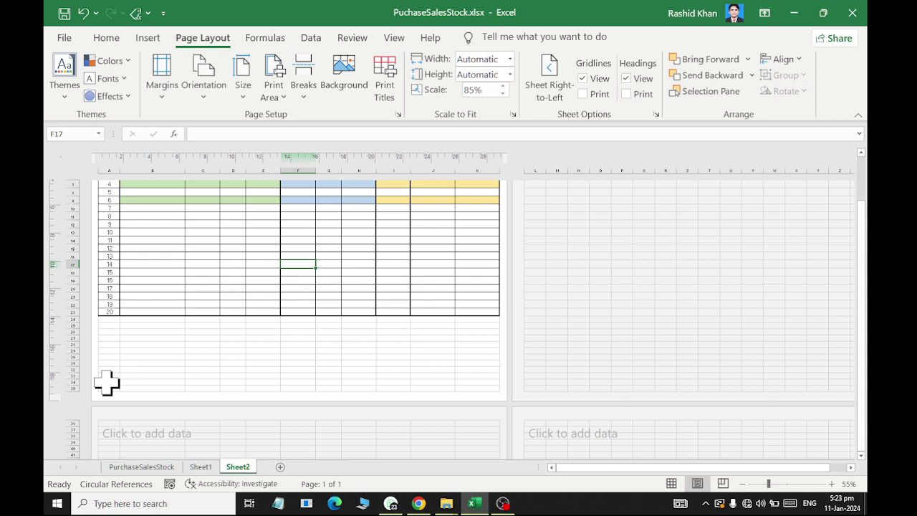
Check the print preview to confirm the ledger fits on one page.
scroll(183, 337, up, 3)
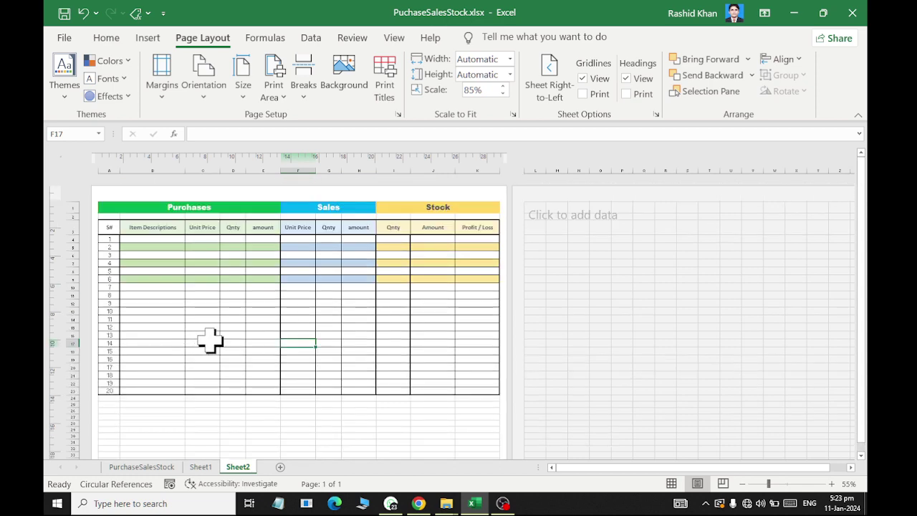
click(63, 40)
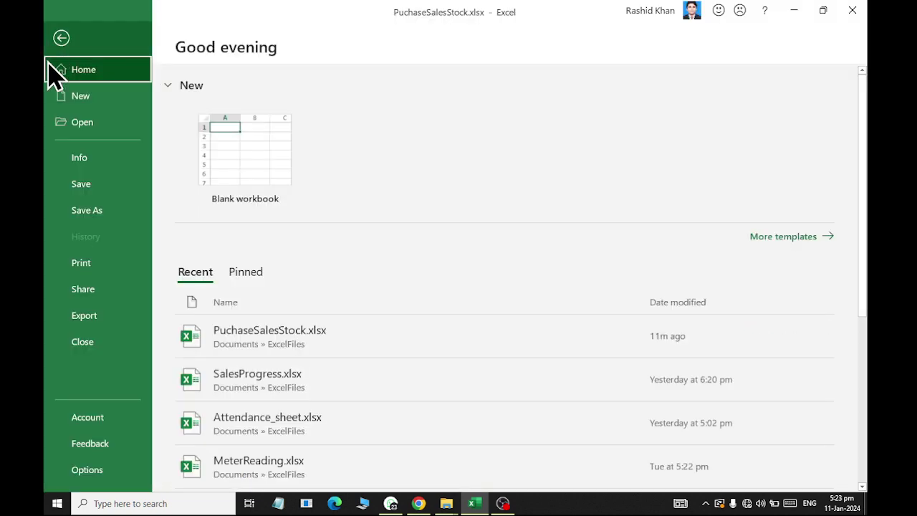
click(73, 262)
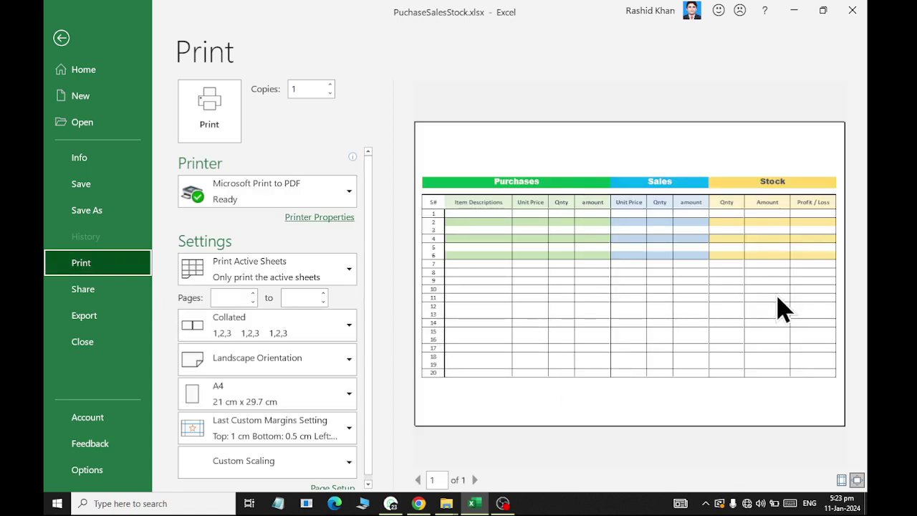
key(Escape)
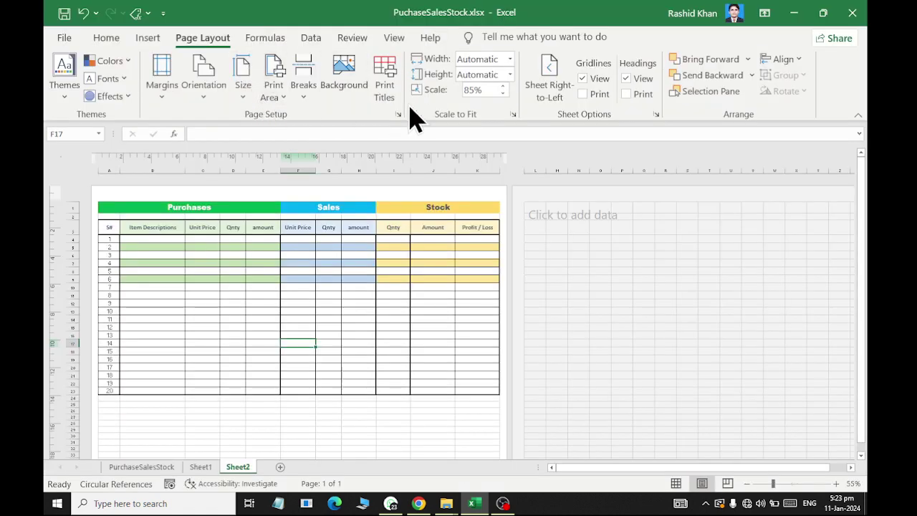
Set the left and right page margins to 0.3 cm, then return to Normal view.
click(398, 115)
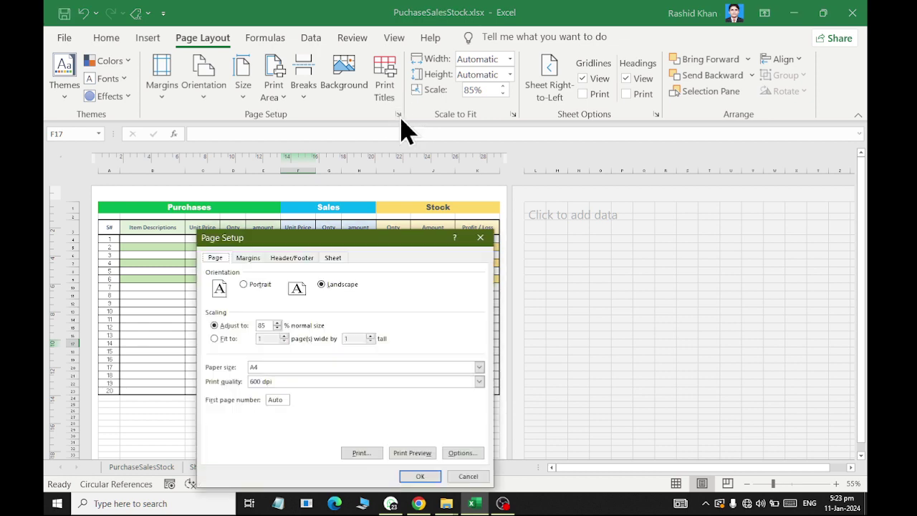
click(248, 259)
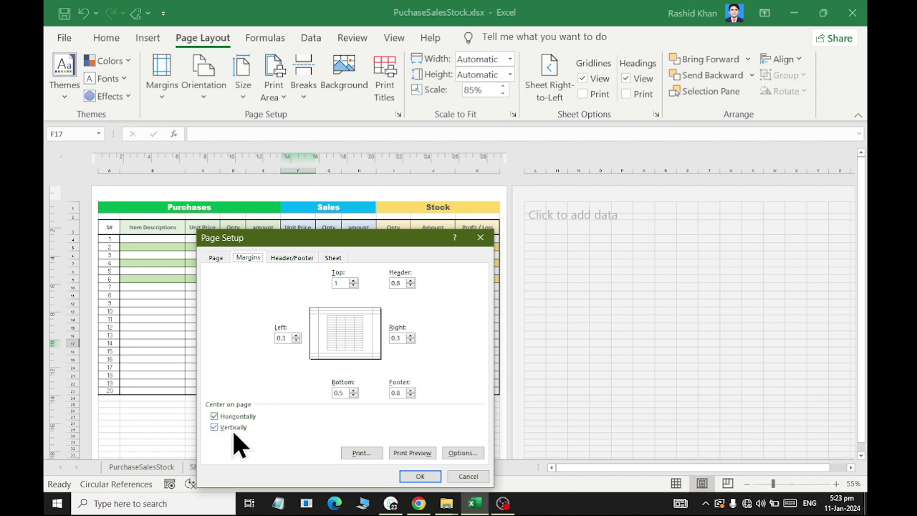
click(418, 476)
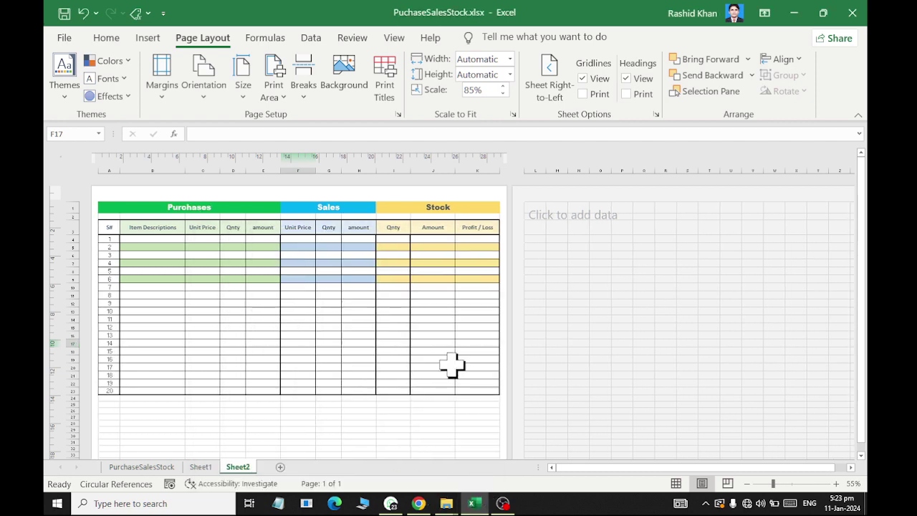
click(676, 483)
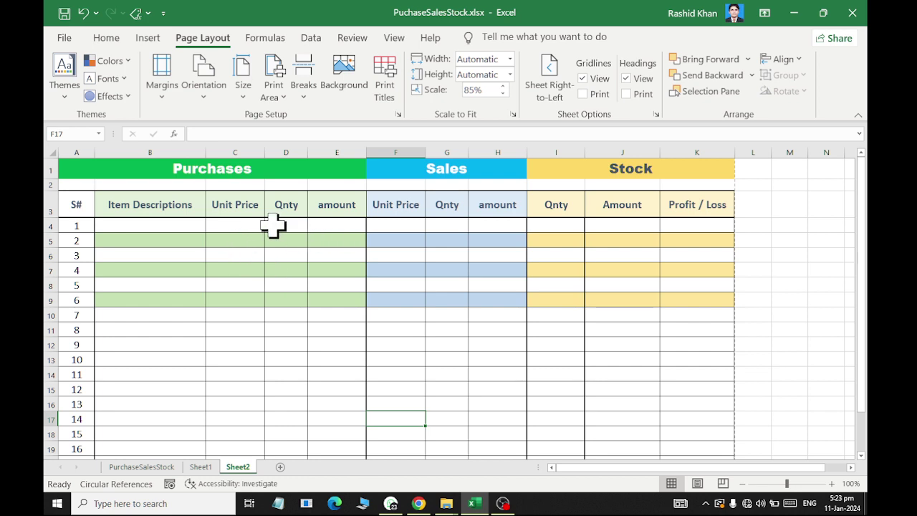
Select cell B4 and zoom the sheet to 115%.
drag(128, 226, 195, 225)
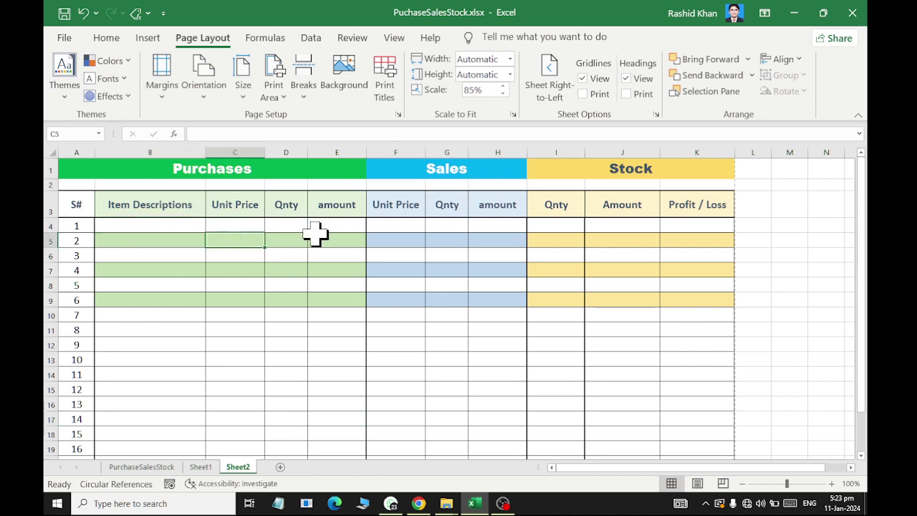
scroll(208, 228, up, 1)
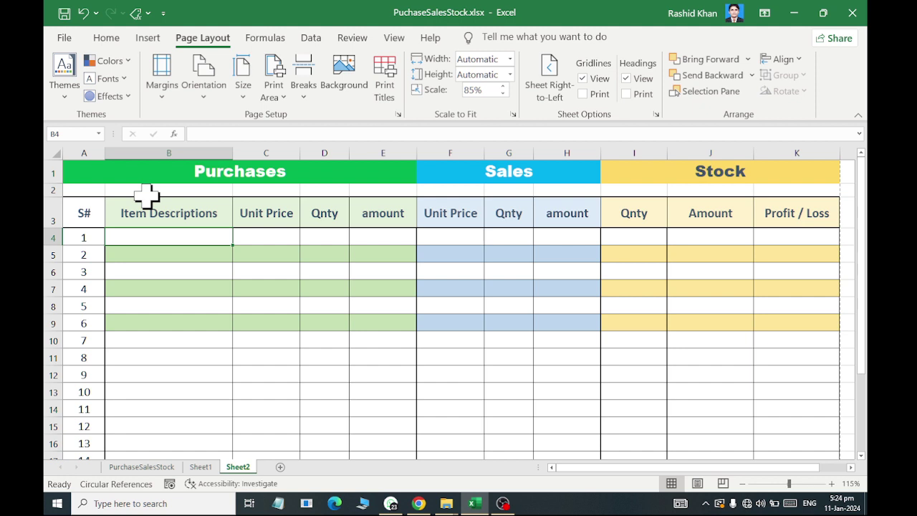
Add Keyboard, Mouse, Wheat and Rice under CPU and LCd in the Item Descriptions column.
text(CPU)
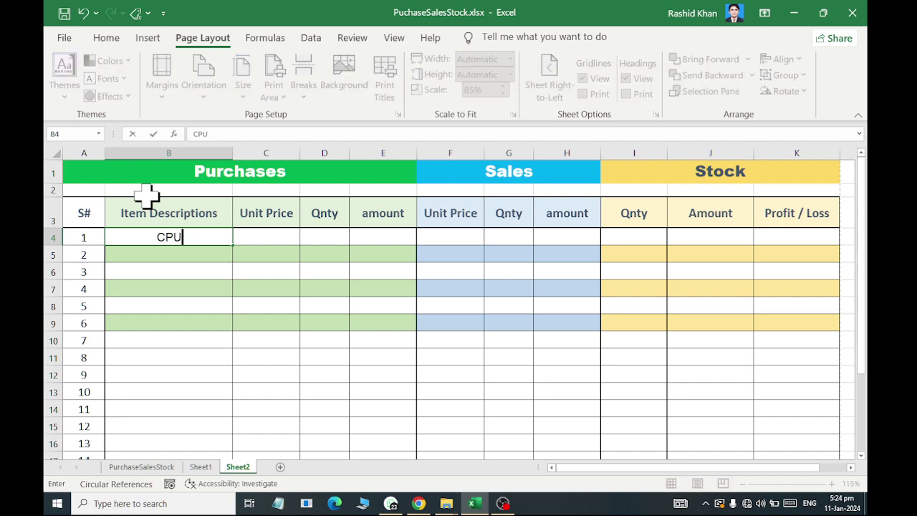
key(Return)
text(LCd)
key(Return)
text(Ke)
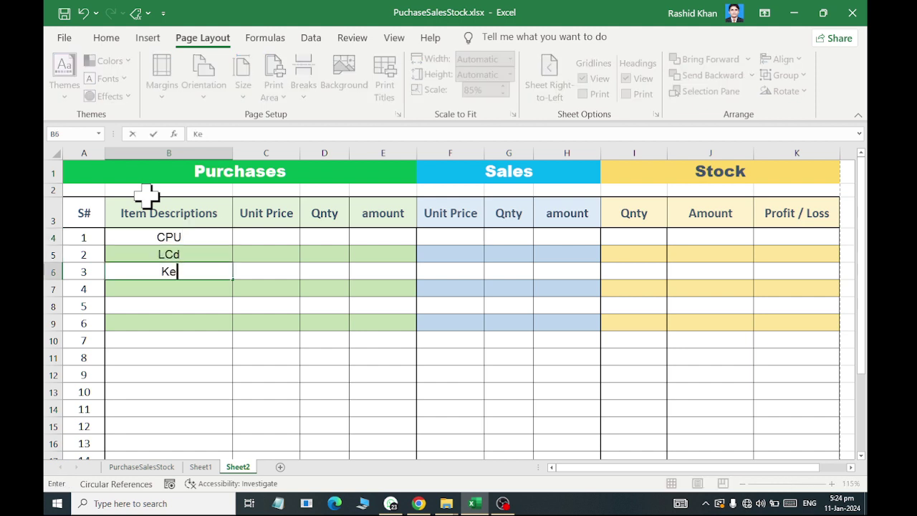
text(yboard)
key(Return)
text(Mouse)
key(Return)
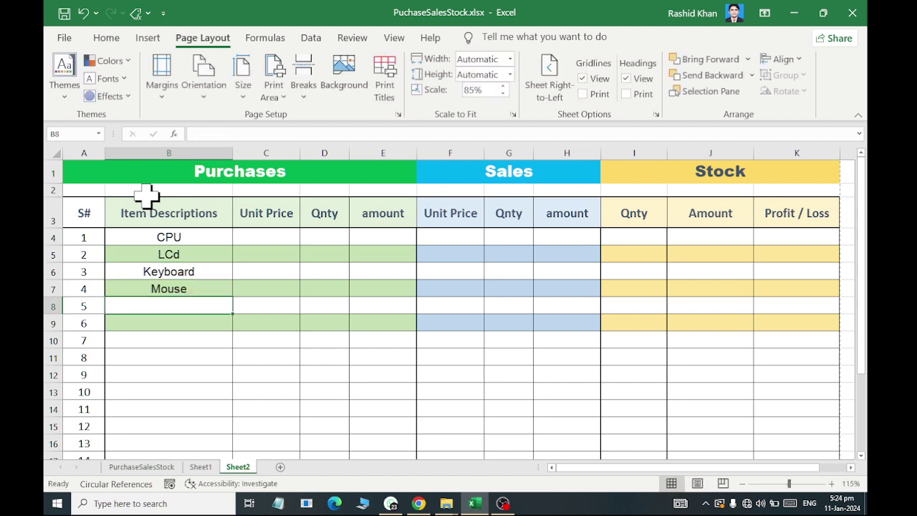
text(Wheat)
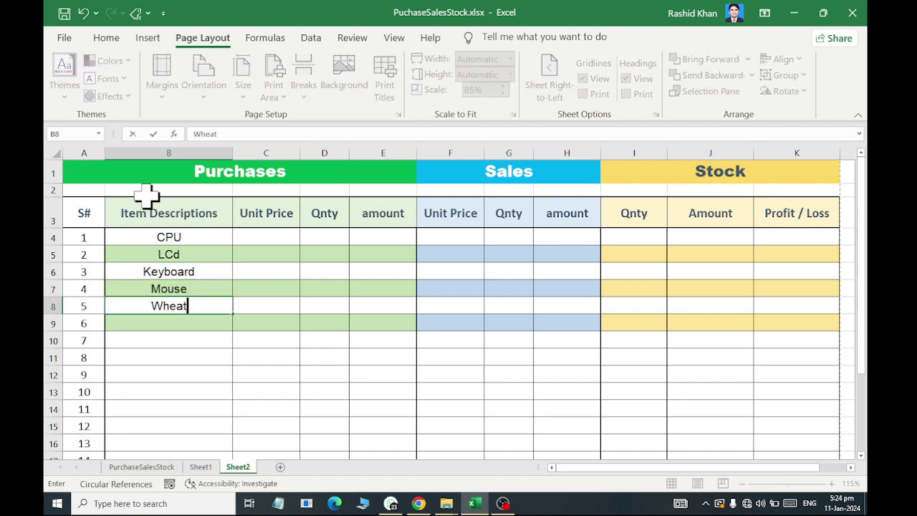
key(Return)
text(Rice)
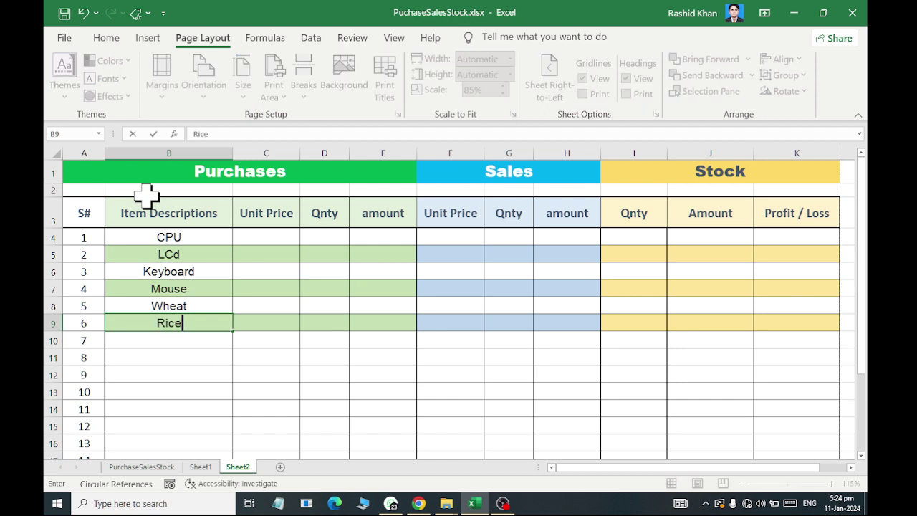
key(Return)
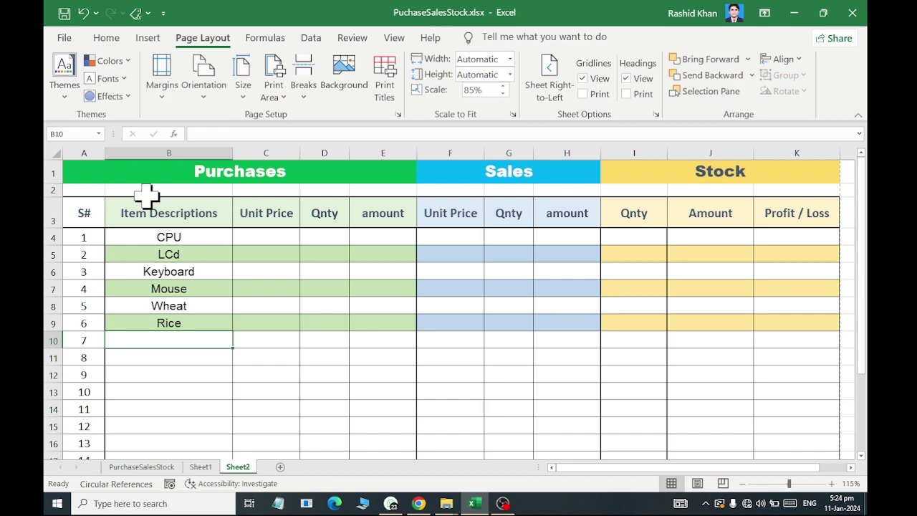
key(Right)
key(Up)
Enter purchase unit price and quantity for CPU (6000 × 12) and LCd (5000 × 20).
key(Up)
key(Up)
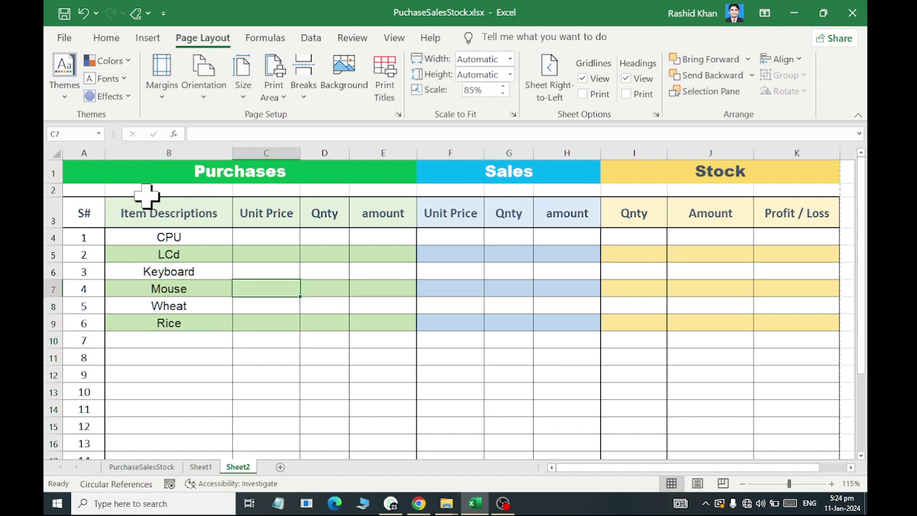
key(Up)
key(Up)
key(Up)
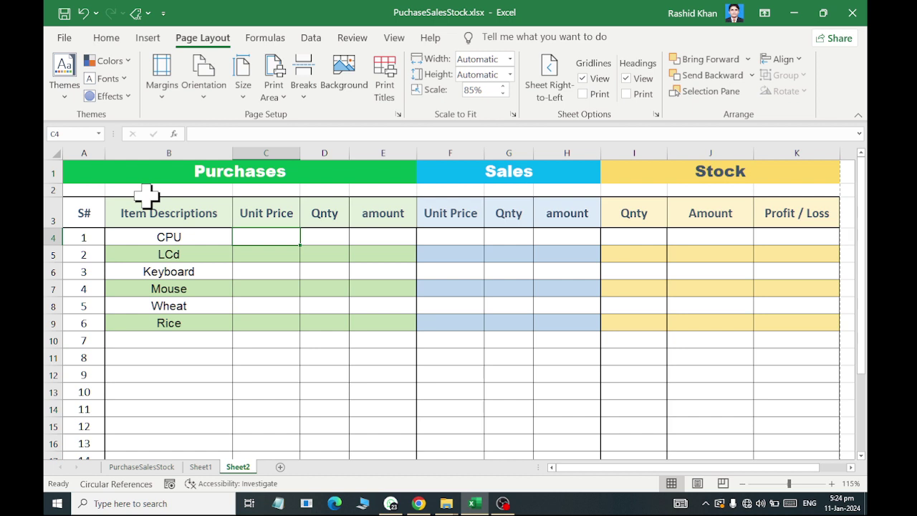
text(6000)
key(Tab)
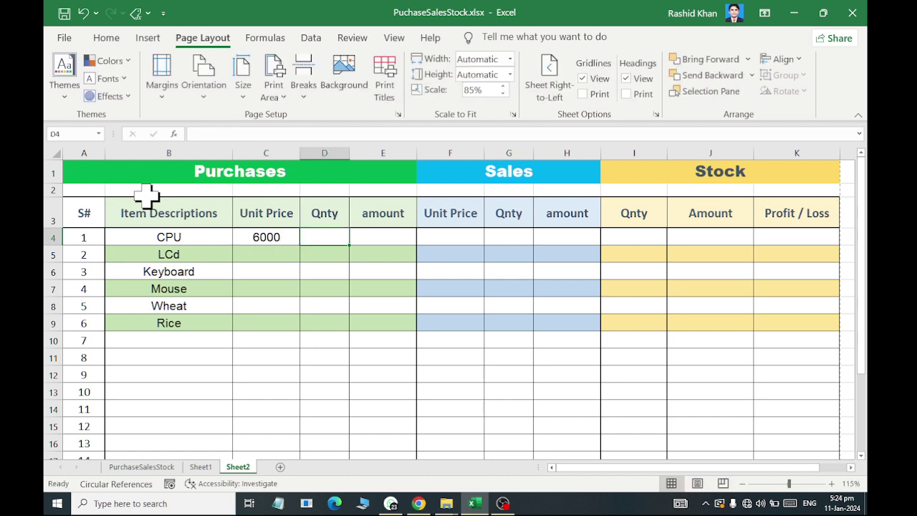
text(12)
key(Return)
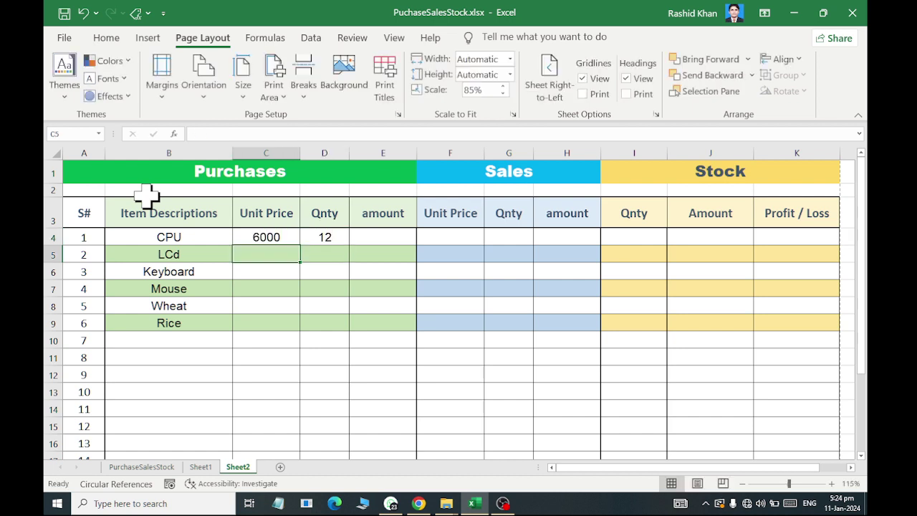
text(5000)
key(Tab)
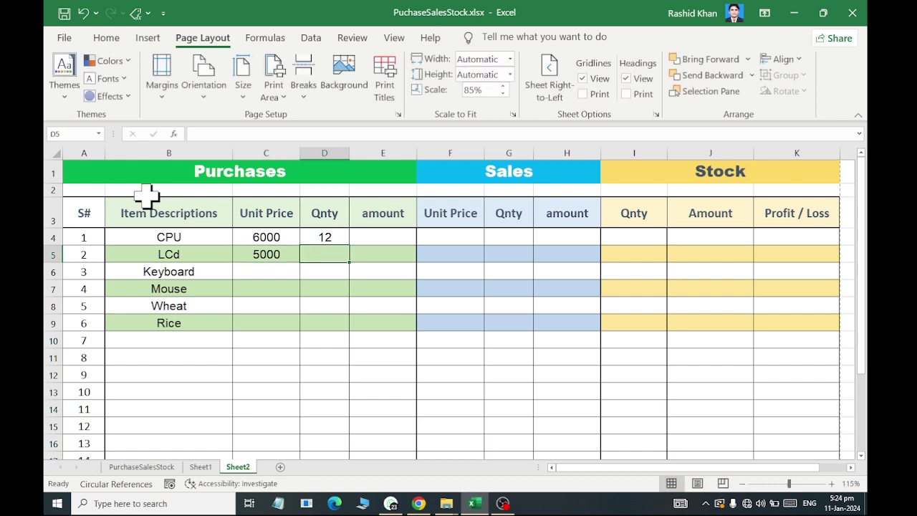
text(20)
key(Return)
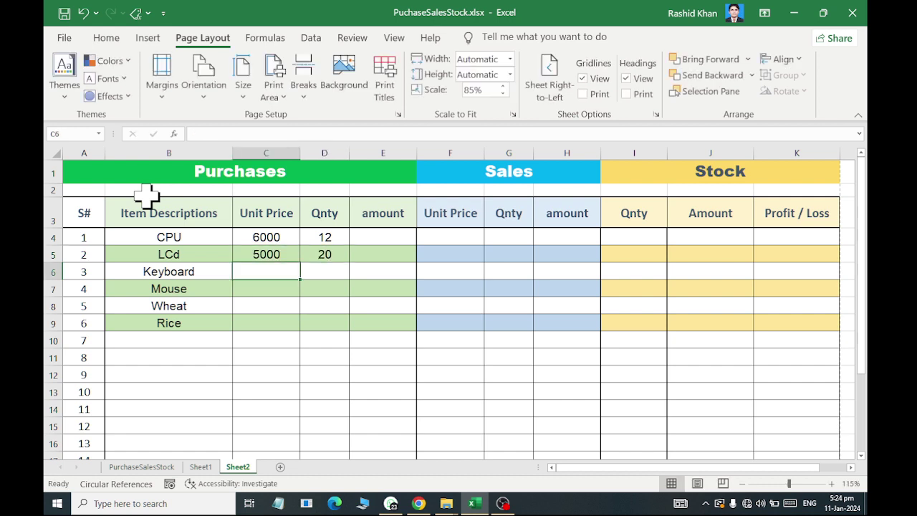
Enter Keyboard's purchase unit price 600 and quantity 25.
text(600)
key(Tab)
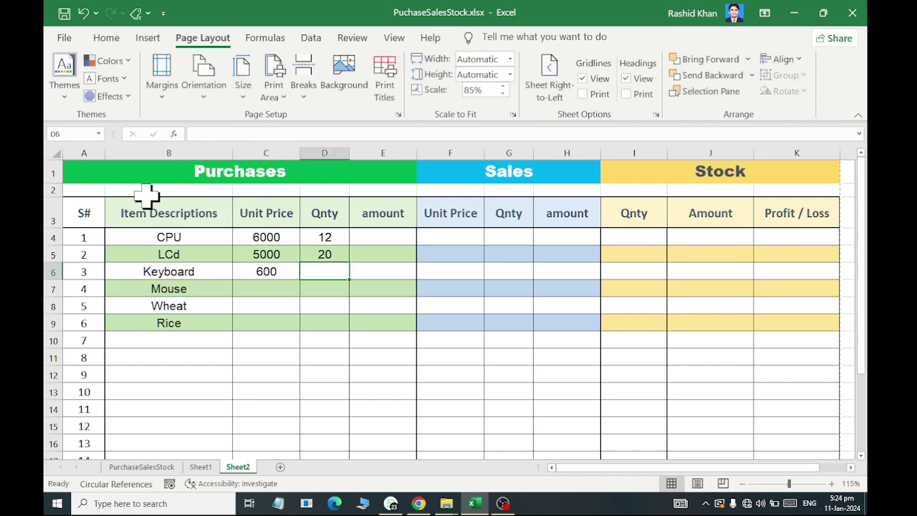
text(25)
key(Return)
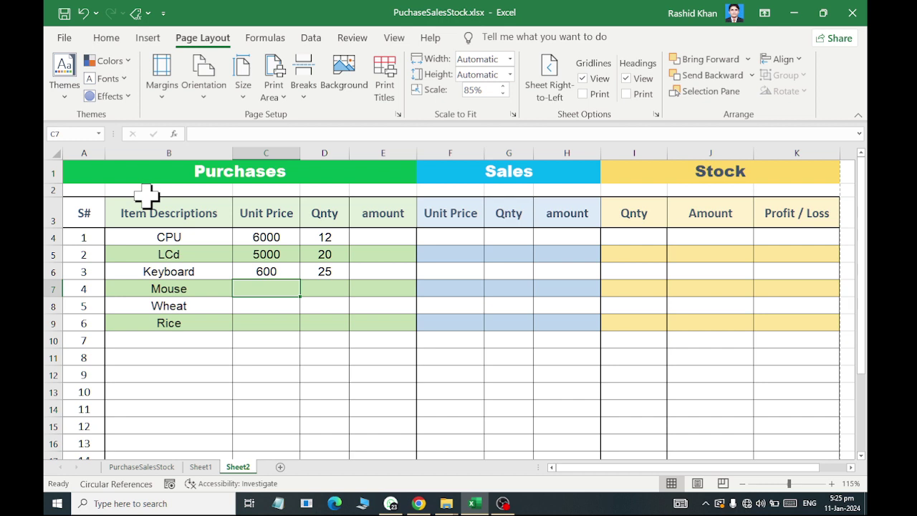
key(Right)
key(Right)
key(Right)
key(Up)
key(Up)
Enter CPU's sales unit price 8000 and quantity 8.
key(Up)
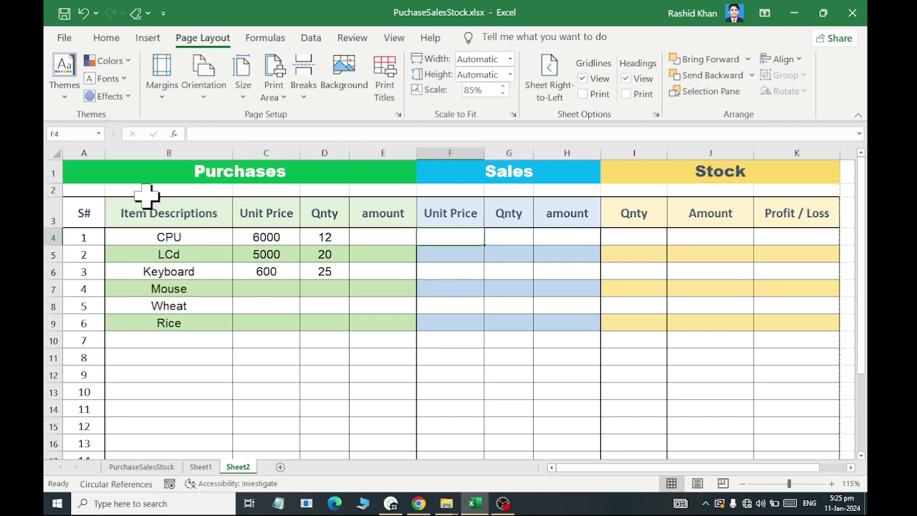
key(Up)
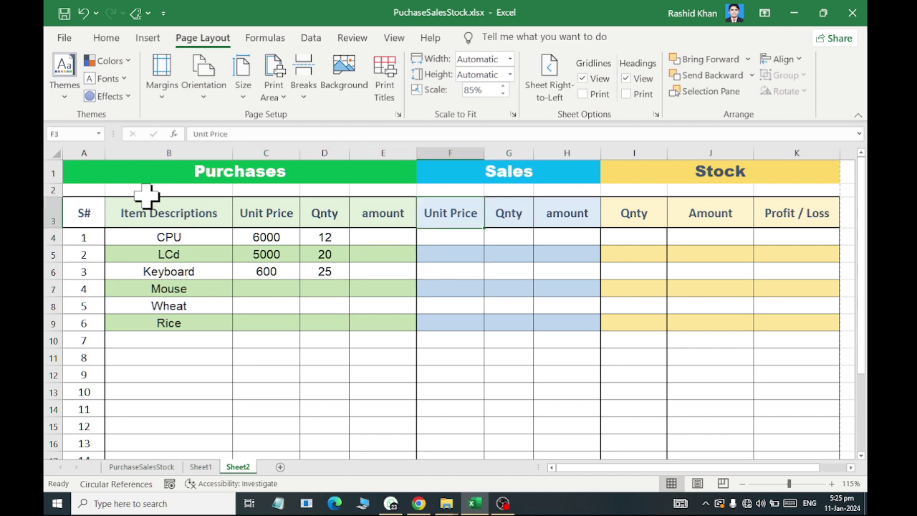
key(Down)
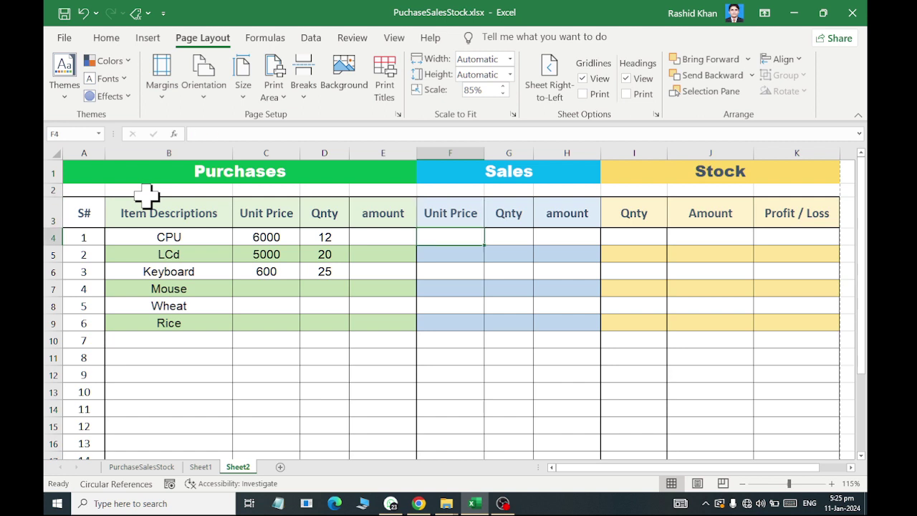
text(800)
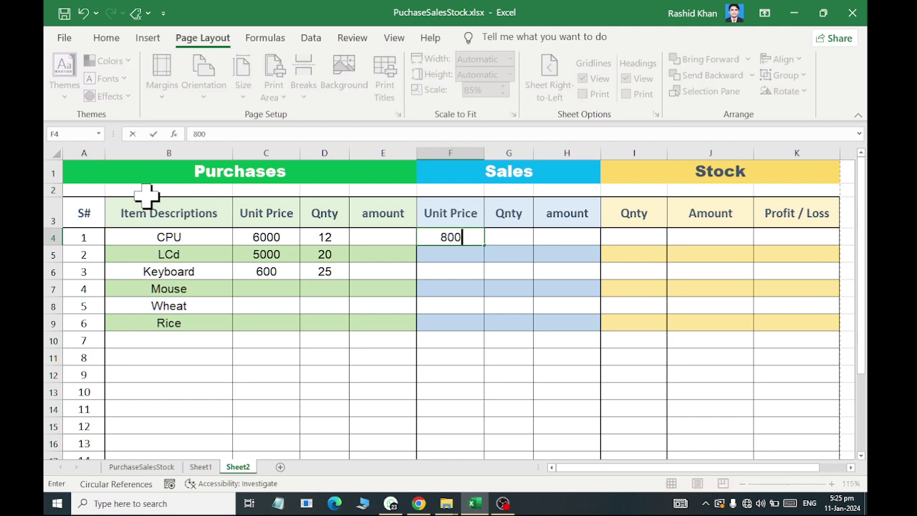
text(0)
key(Tab)
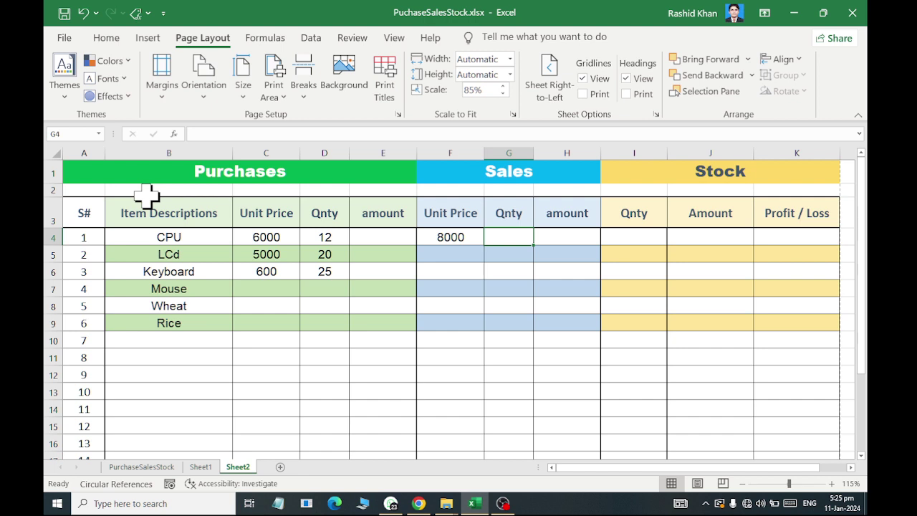
text(8)
key(Return)
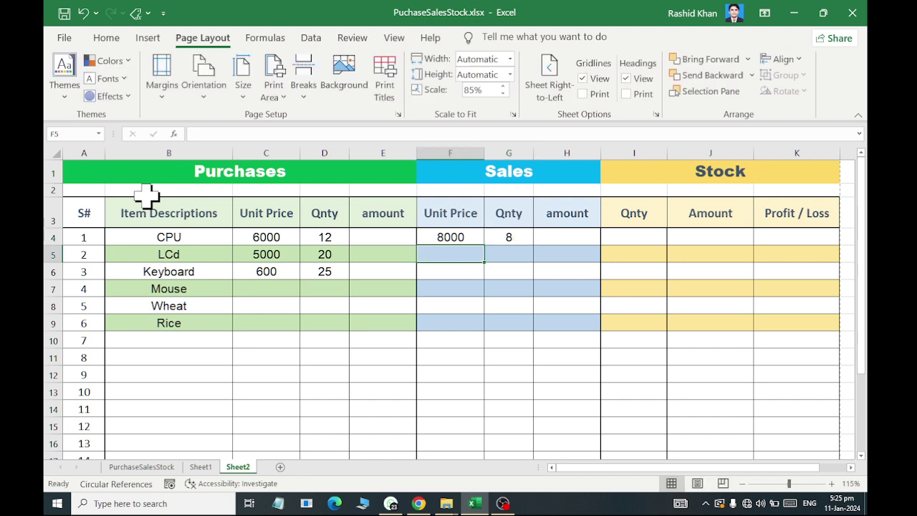
Enter LCd's sales unit price 5300 and quantity 10, correcting a typo.
text(53)
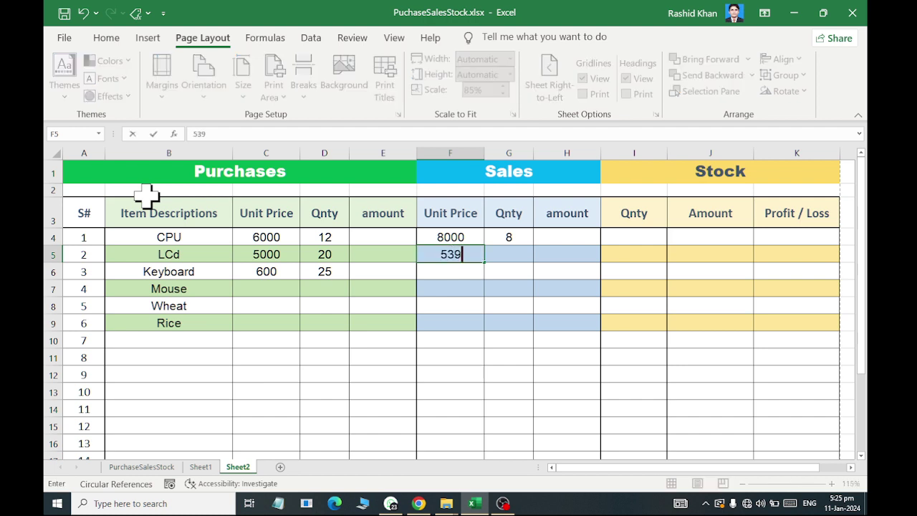
text(9)
key(BackSpace)
text(00)
key(Tab)
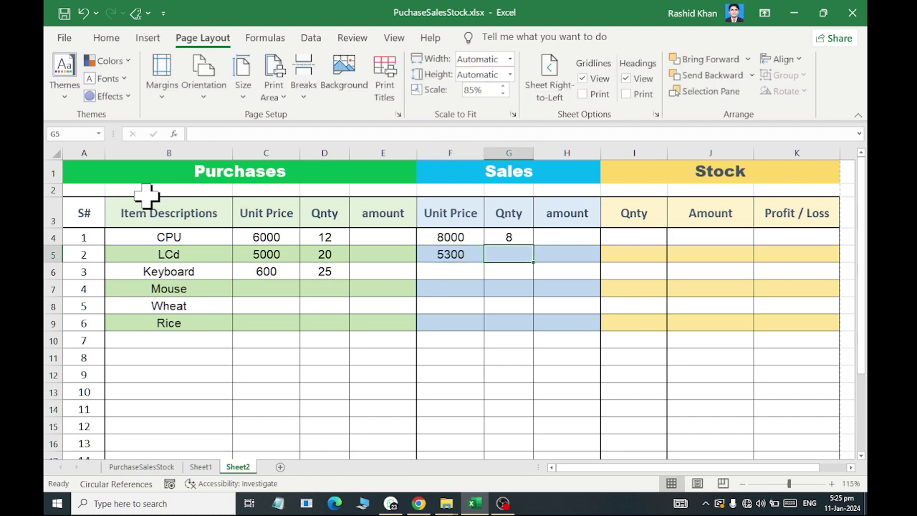
text(10)
key(Return)
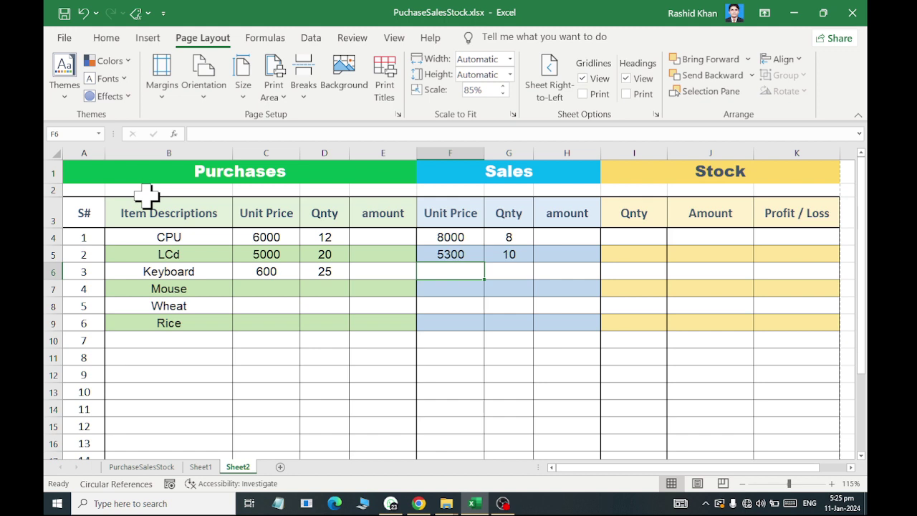
Enter Keyboard's sales unit price 700 and quantity 12, fixing the mistyped price.
text(709)
key(Tab)
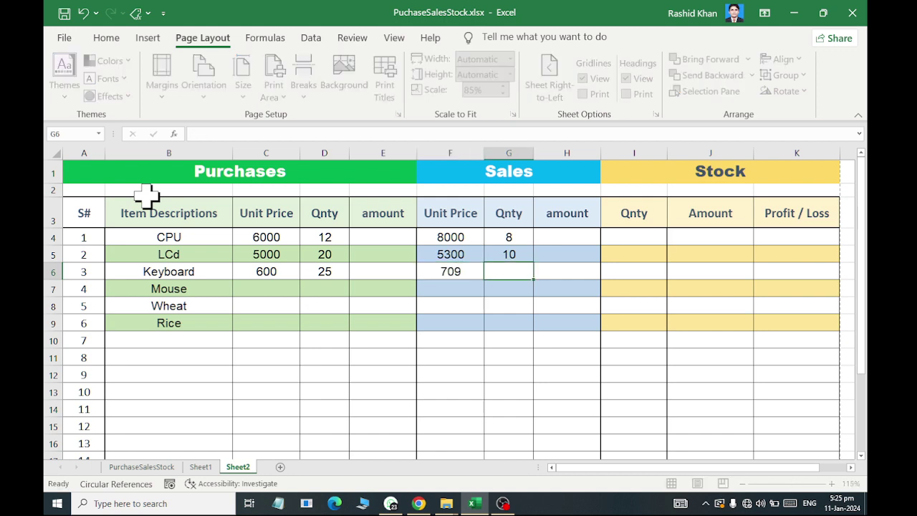
key(shift+Tab)
text(700)
key(Tab)
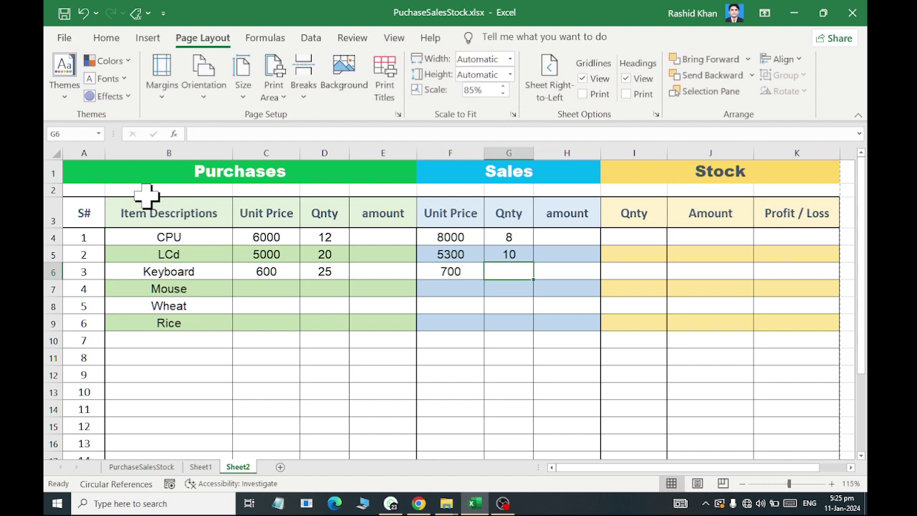
text(12)
key(Return)
key(Left)
key(Left)
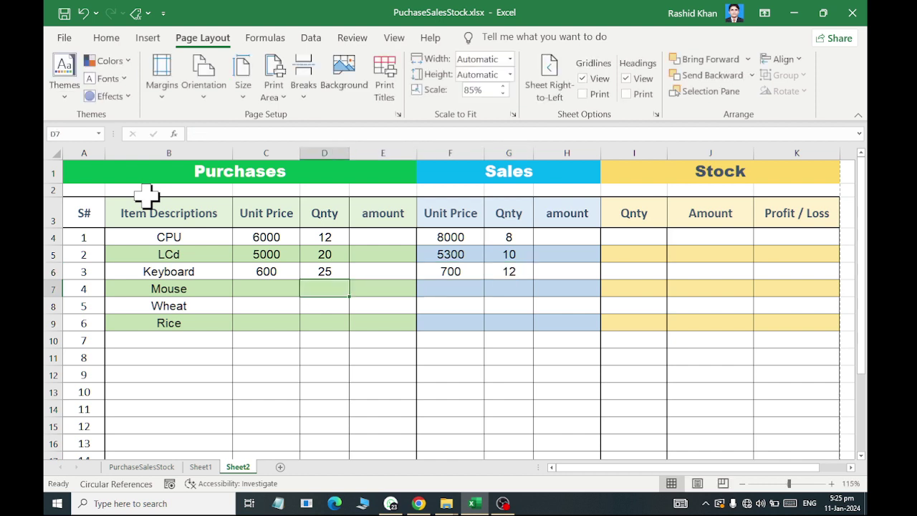
key(Left)
Enter Mouse's purchase of 350 × 48 and sale of 300 × 20, then switch to OBS Studio.
text(350)
key(Tab)
text(48)
key(Tab)
key(Tab)
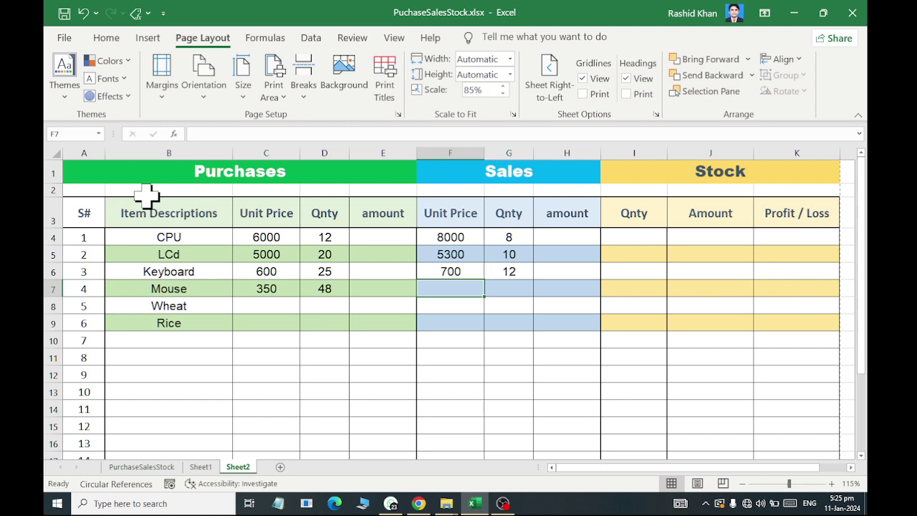
text(300)
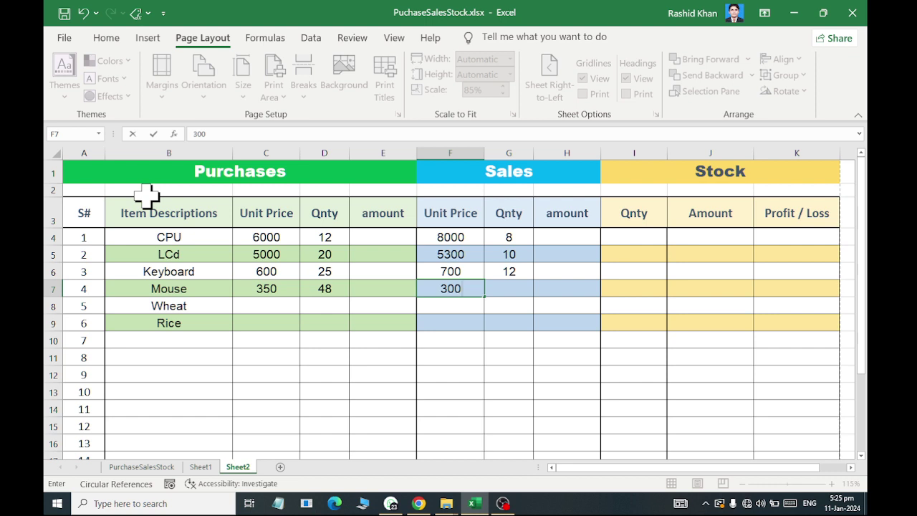
key(Tab)
text(20)
key(Return)
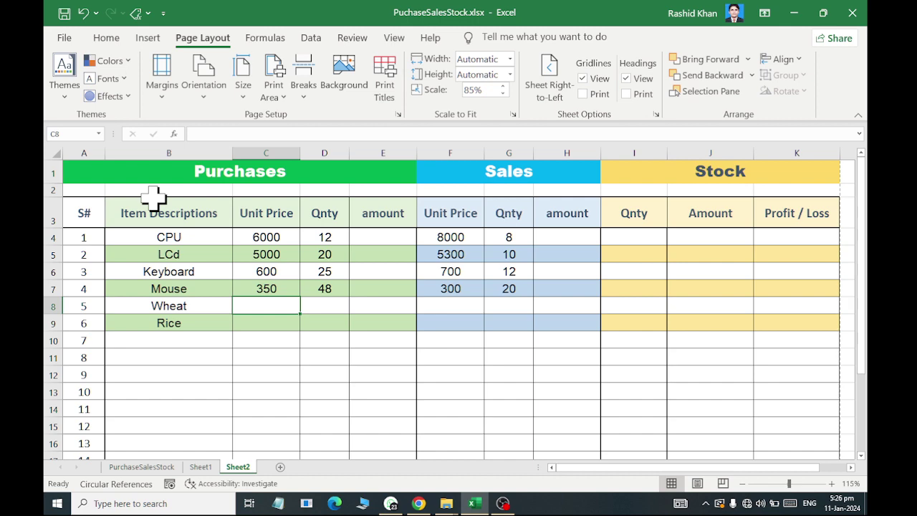
click(503, 503)
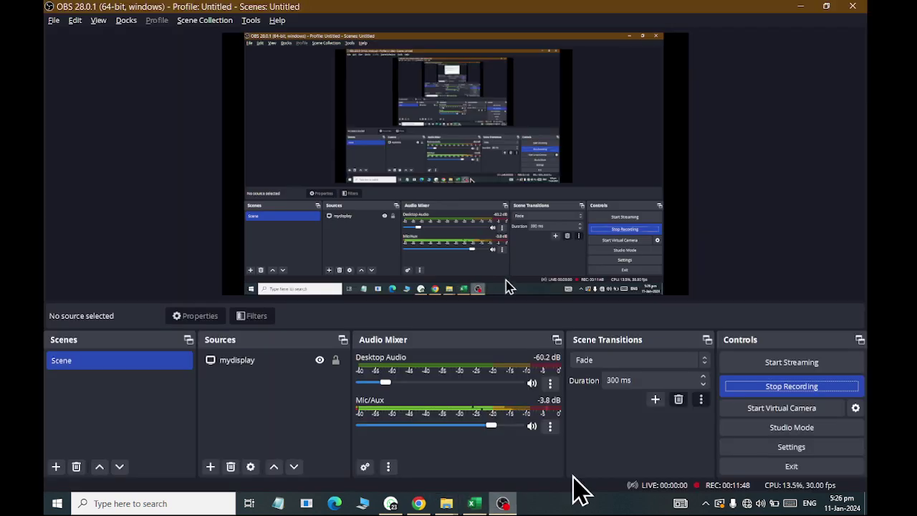